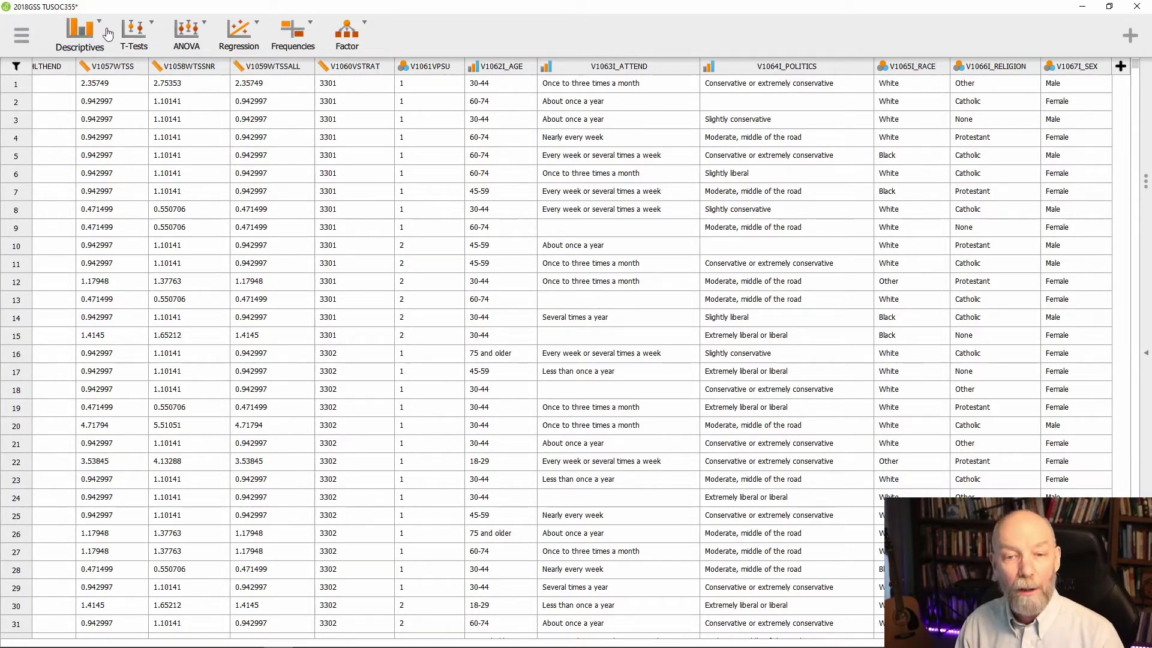
# Step: Reopen the Descriptive Statistics analysis and deselect the mean, standard deviation, minimum and maximum statistics
pyautogui.click(81, 53)
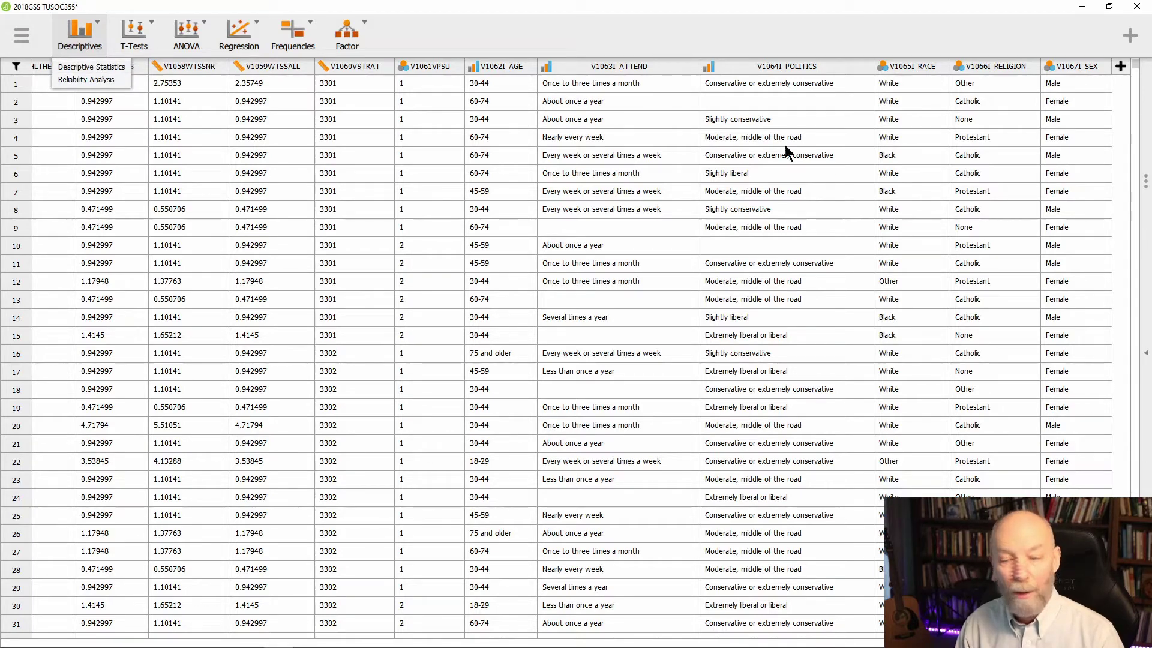
pyautogui.click(1145, 354)
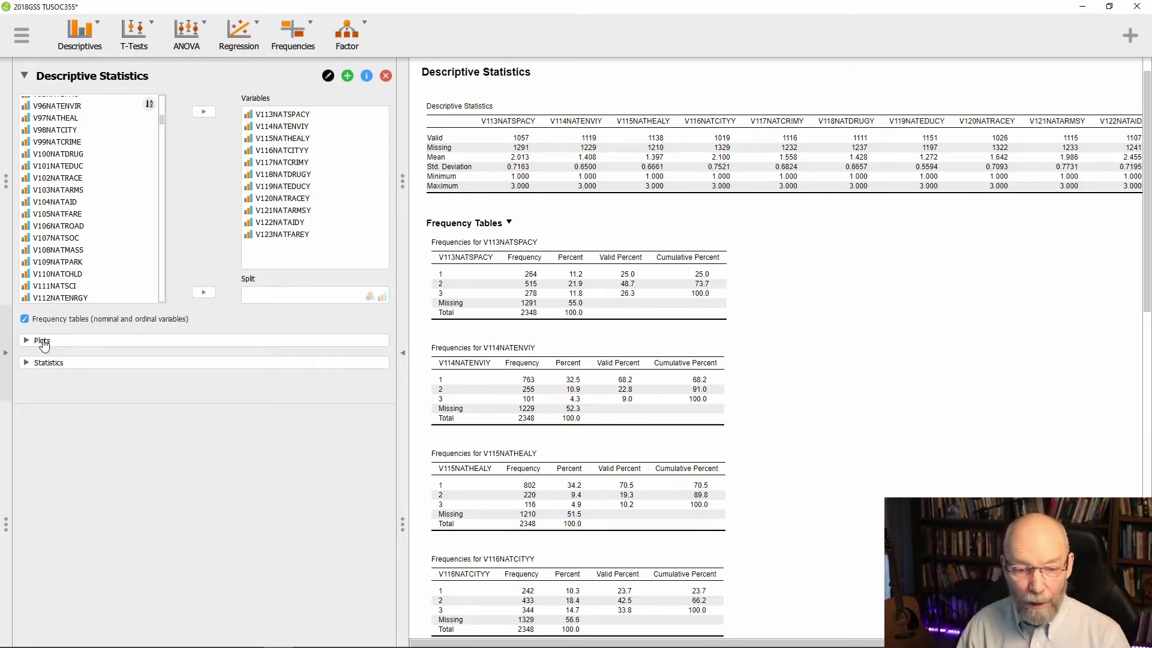
pyautogui.click(79, 365)
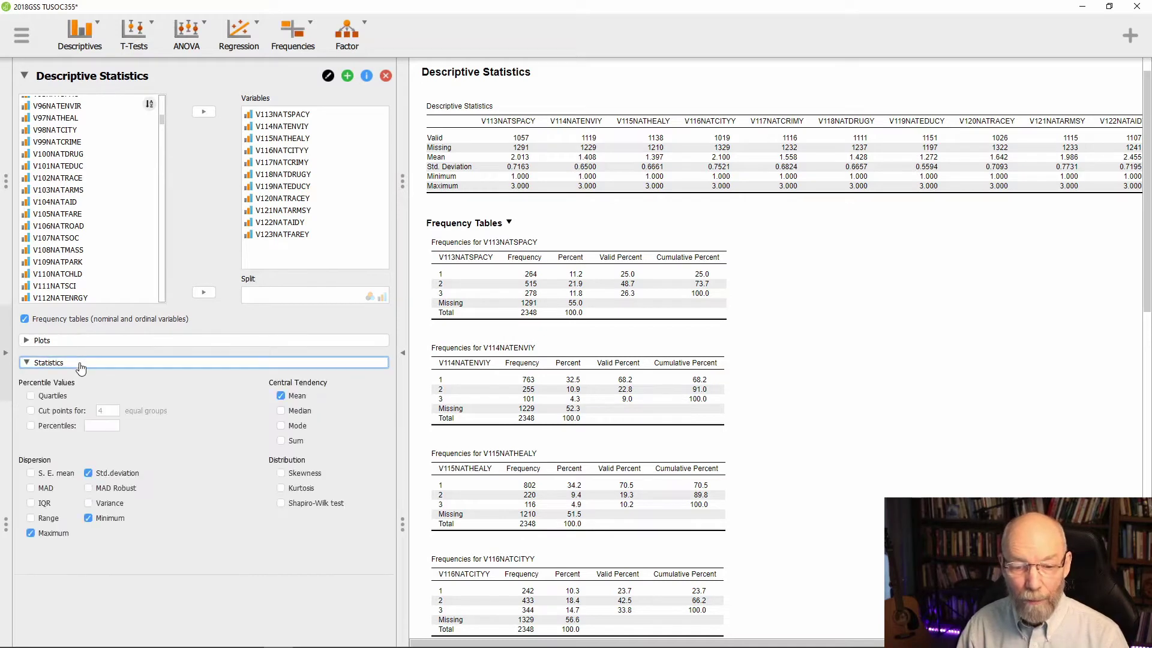
pyautogui.click(280, 396)
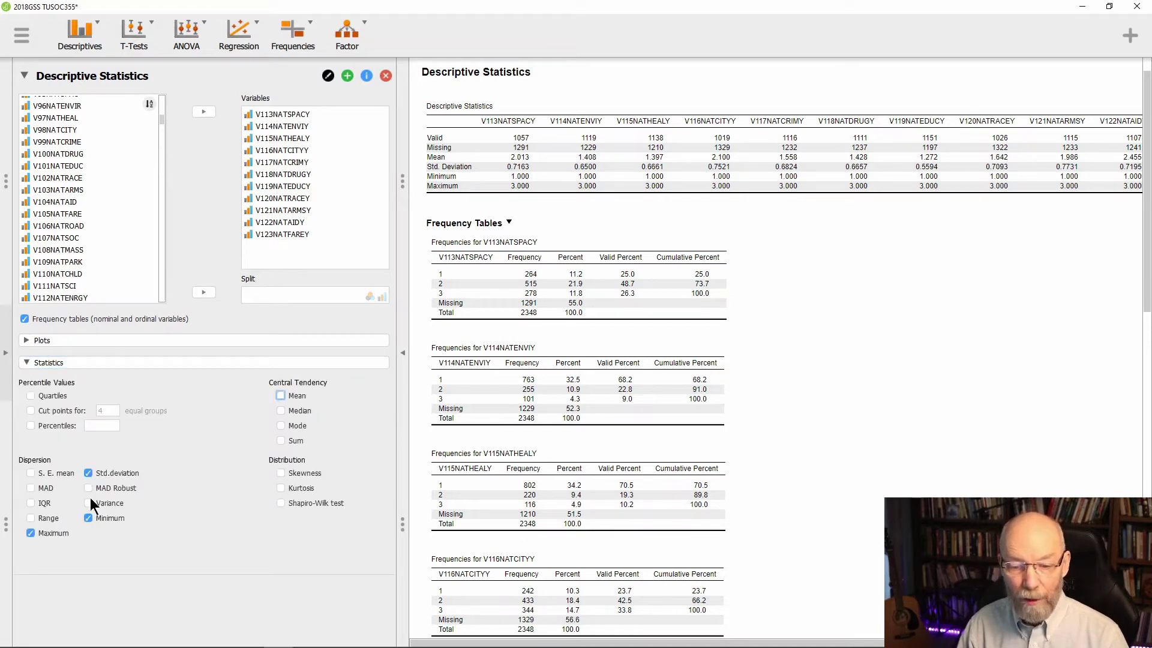
pyautogui.click(88, 518)
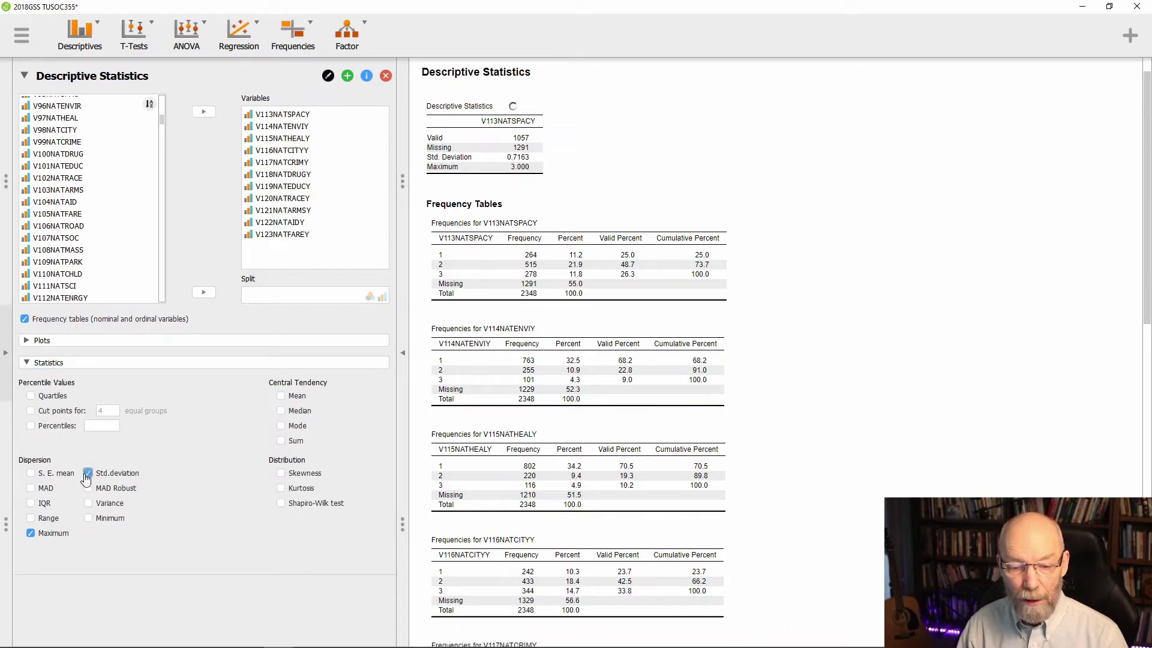
pyautogui.click(88, 474)
pyautogui.click(31, 533)
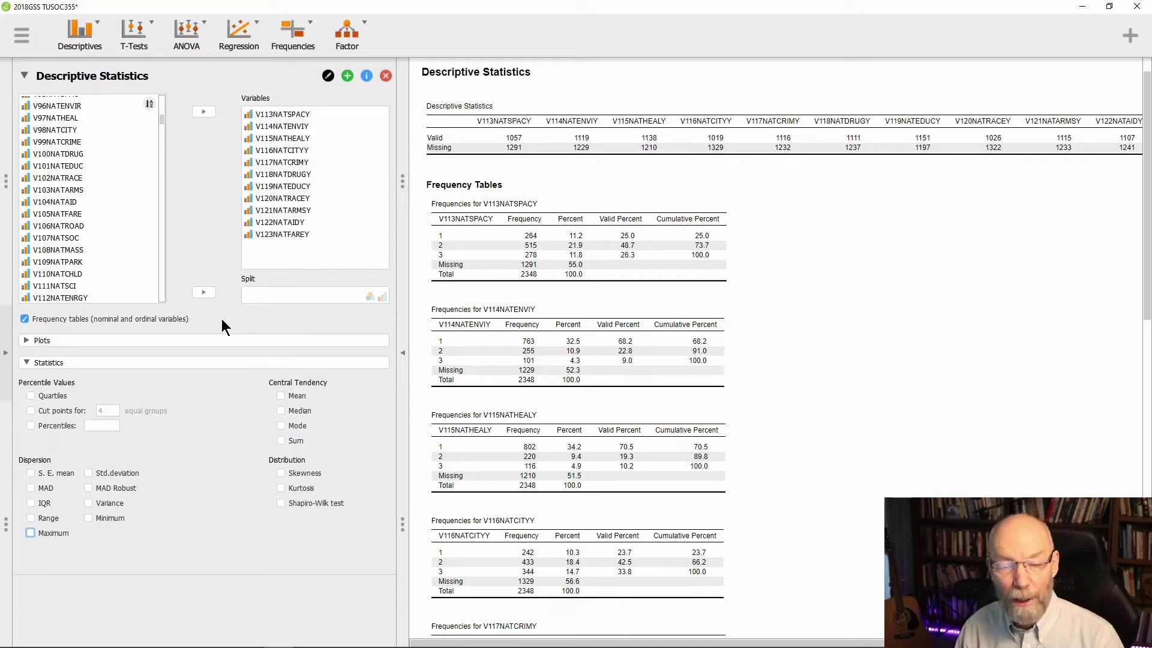
# Step: Switch the frequency tables option off and back on, and copy the whole Frequency Tables section of the results
pyautogui.click(24, 319)
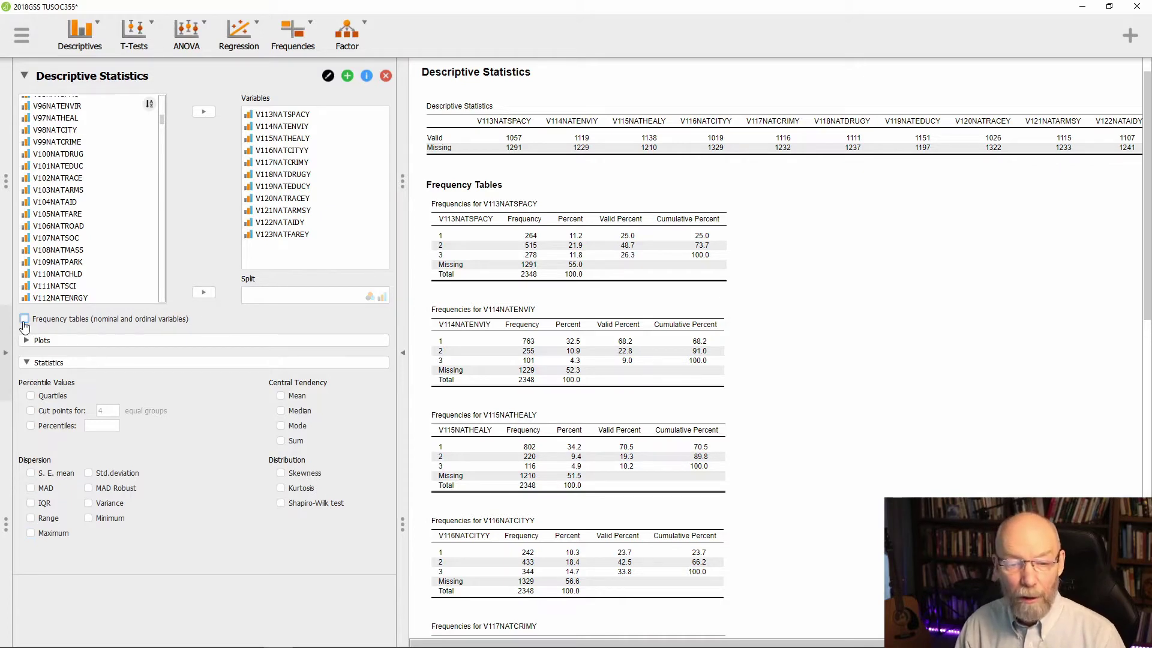
pyautogui.click(24, 320)
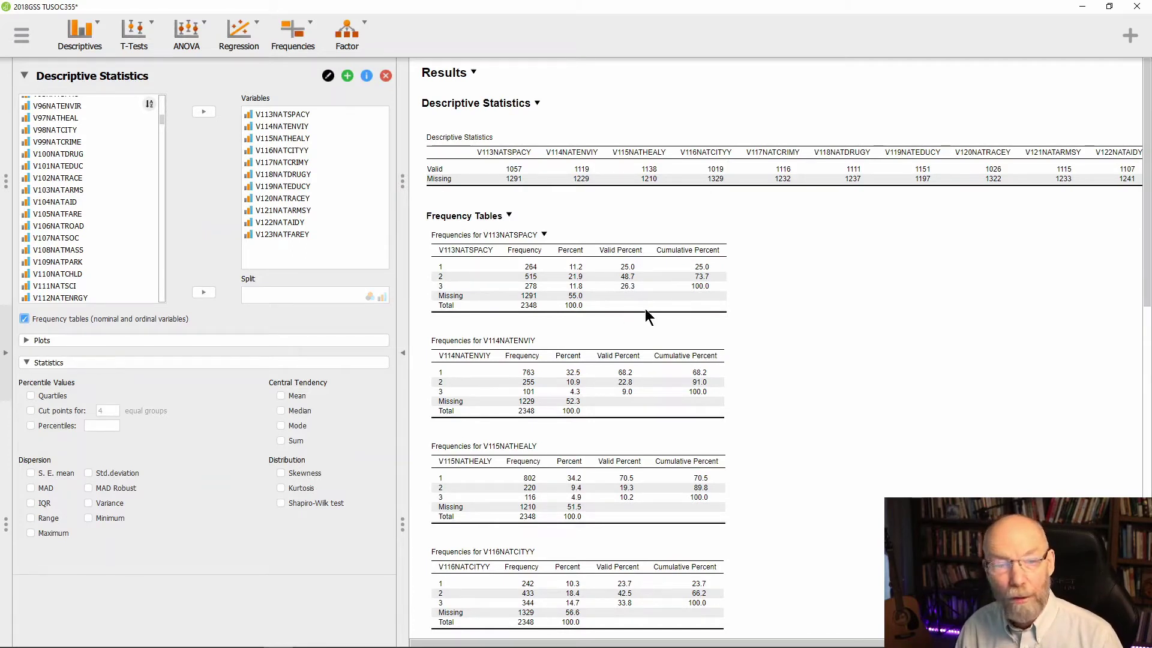
pyautogui.click(509, 217)
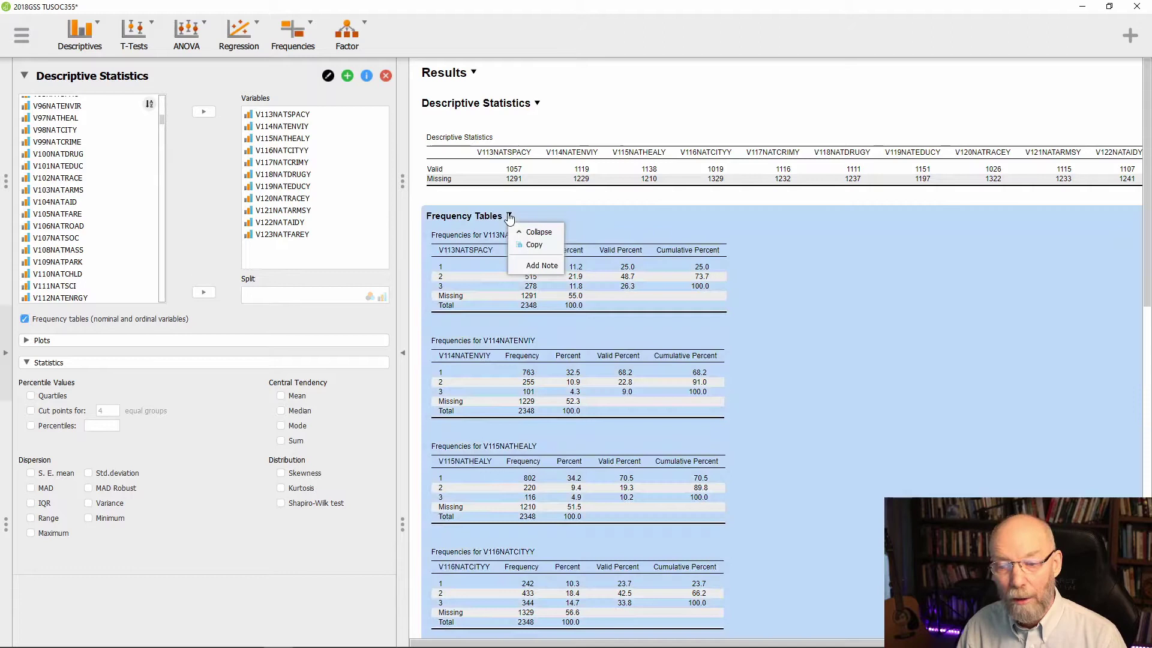
pyautogui.click(528, 242)
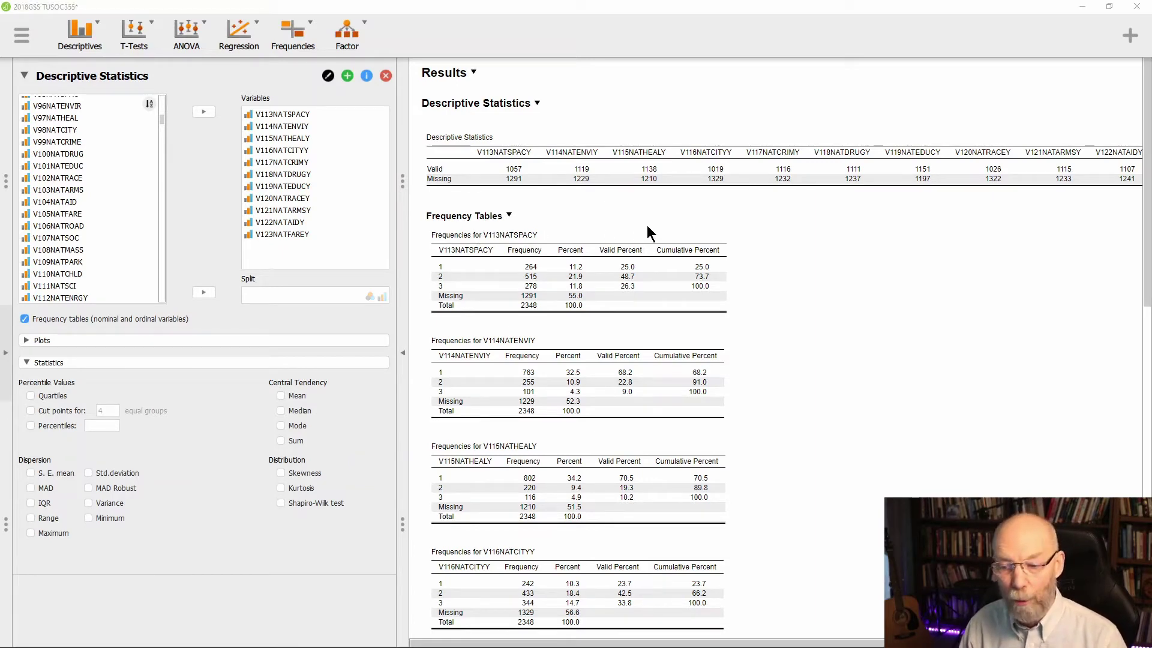
# Step: Switch to the Excel workbook and paste the copied frequency tables at cell A1 of Sheet2, matching the destination formatting
pyautogui.hotkey('alt', 'Tab')
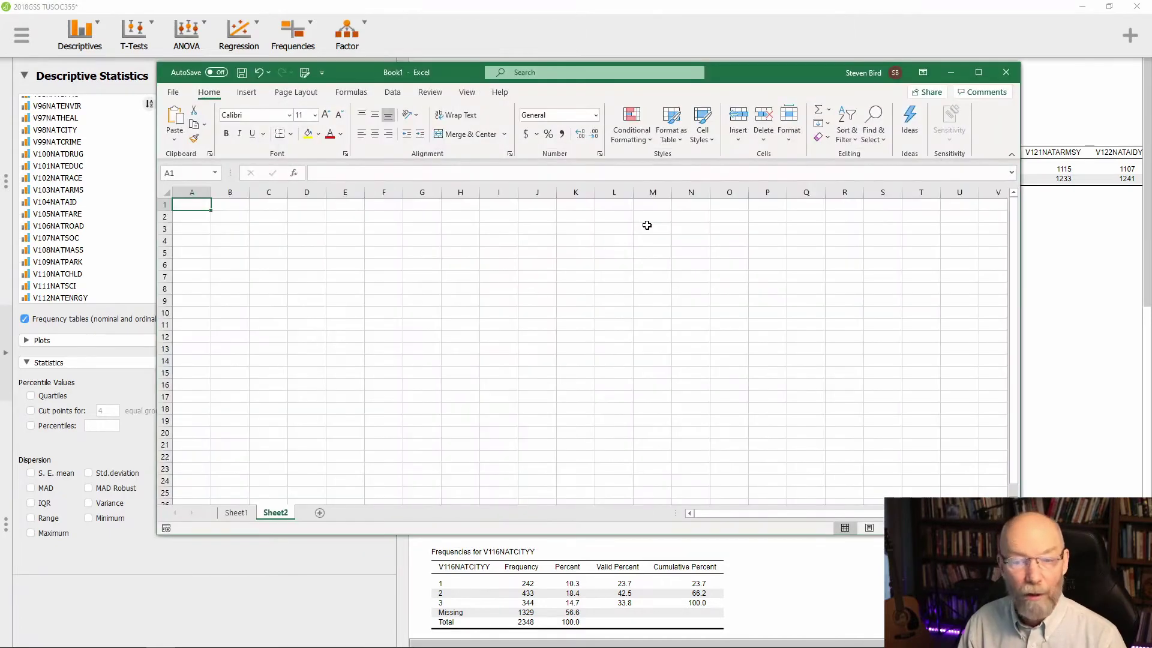
pyautogui.rightClick(192, 204)
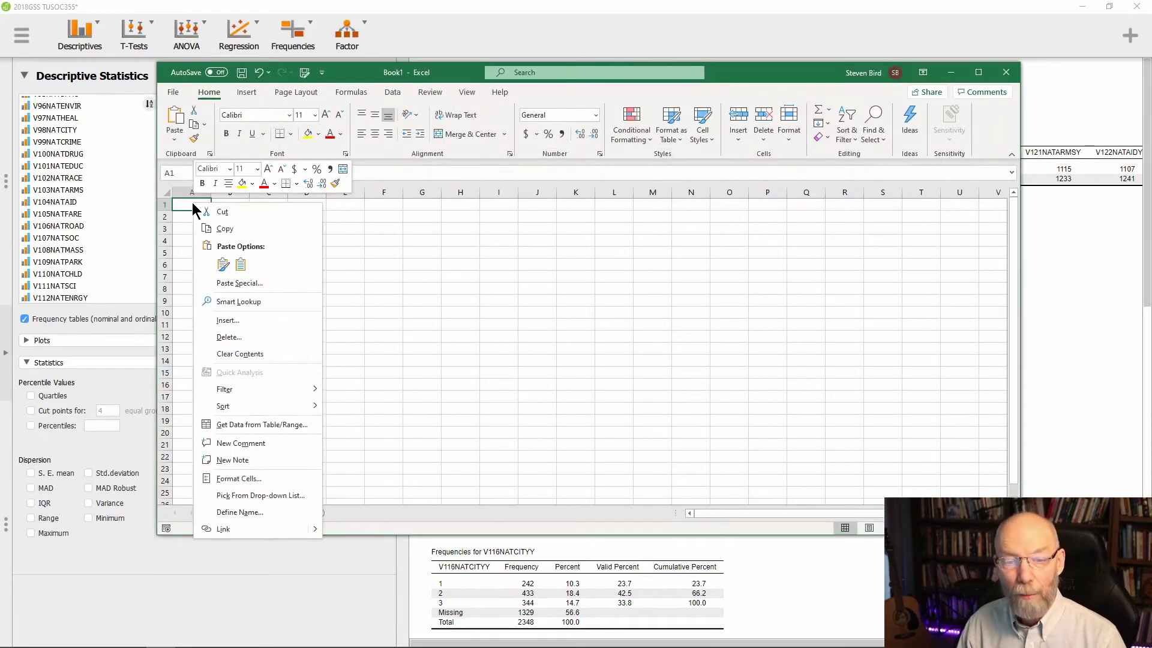
pyautogui.click(240, 264)
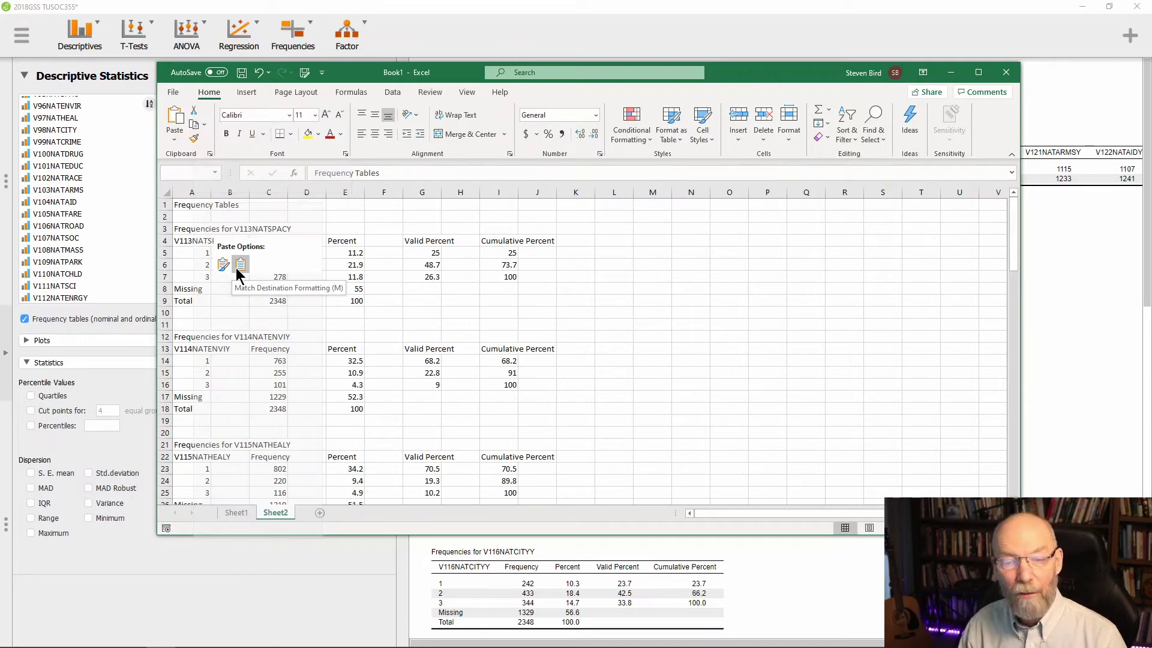
pyautogui.click(240, 265)
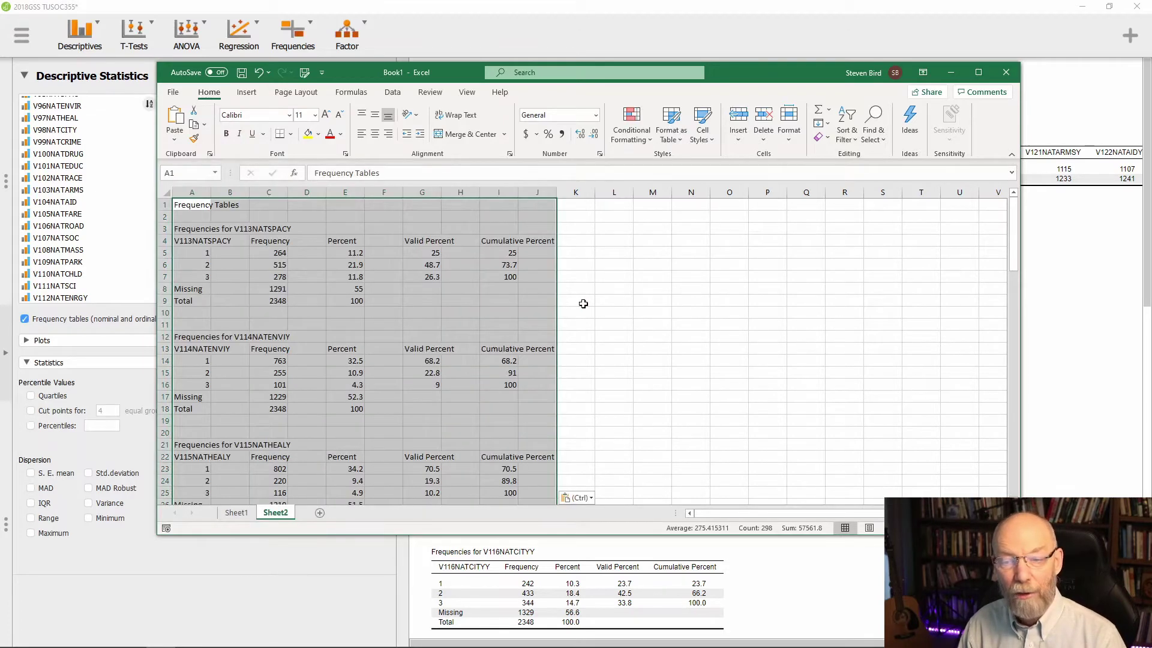
pyautogui.click(601, 299)
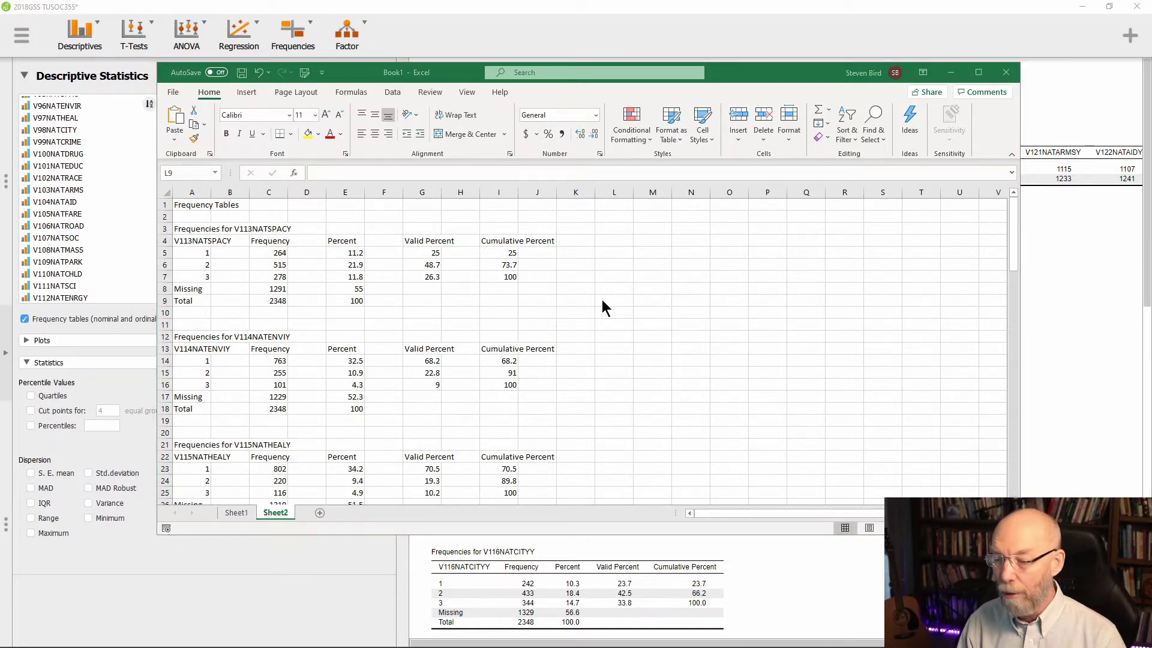
# Step: Switch to the Word document "results for distributions video.docx", maximize its window and go to the Frequency Tables section
pyautogui.hotkey('alt', 'Tab')
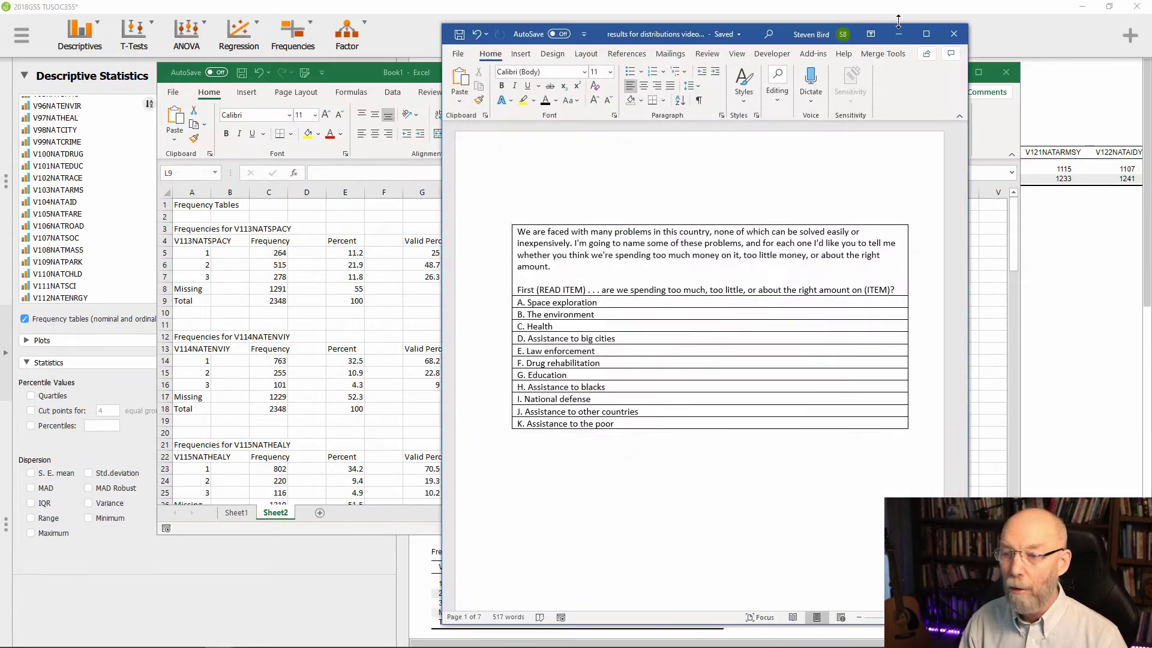
pyautogui.click(926, 34)
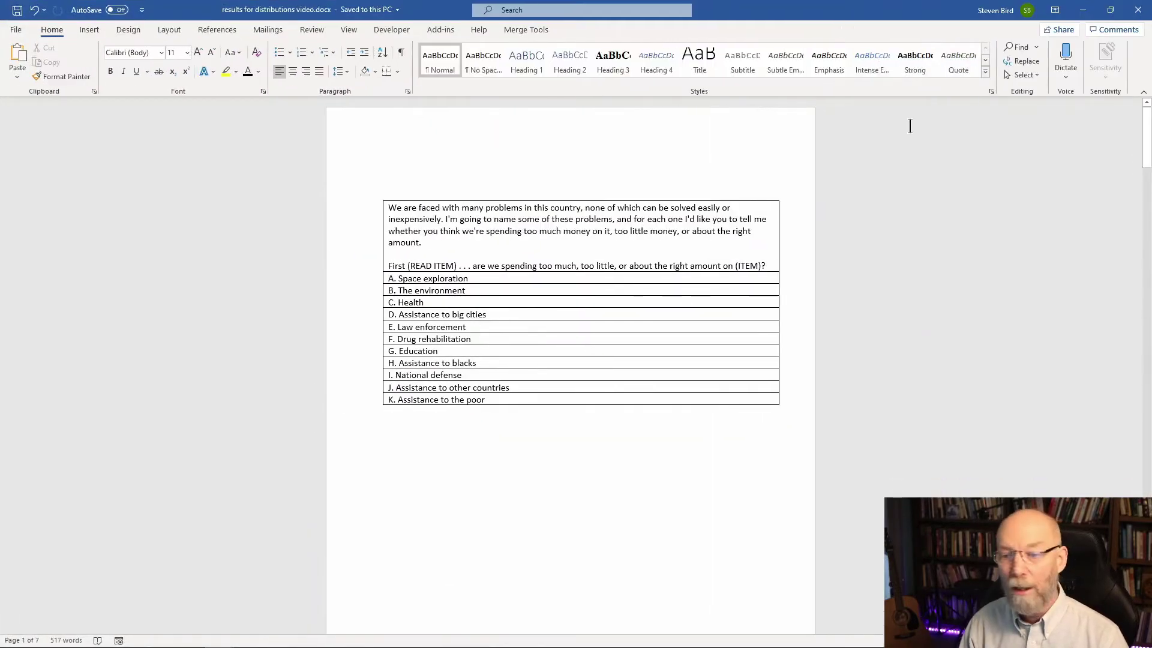
pyautogui.scroll(-10, 745, 285)
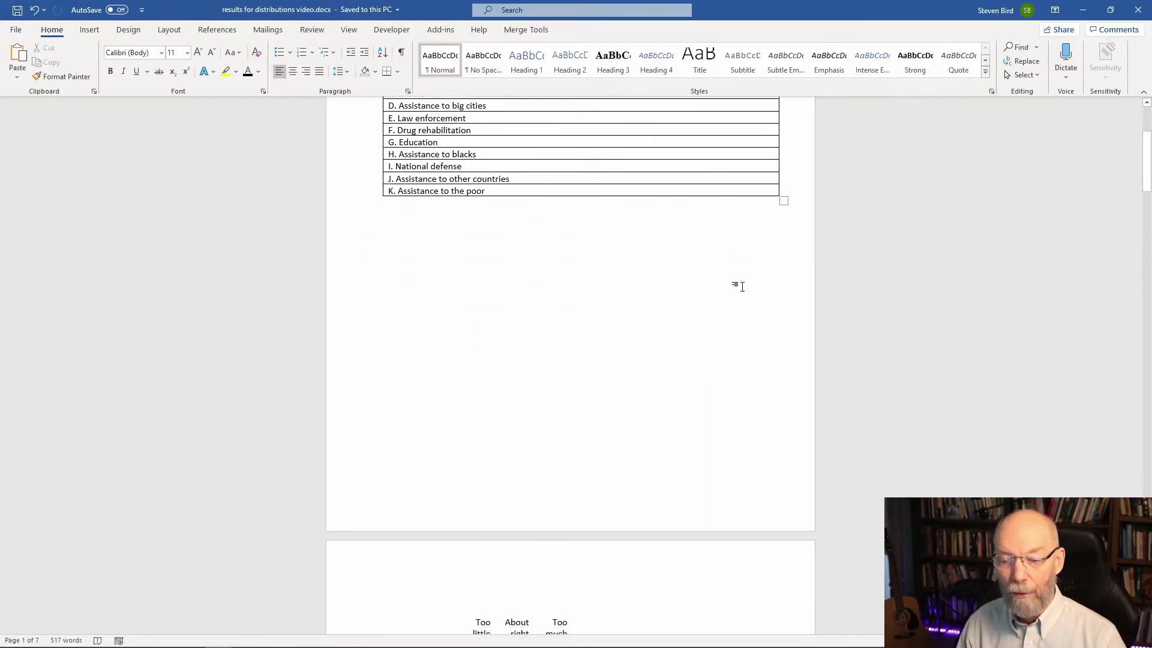
pyautogui.scroll(-15, 744, 284)
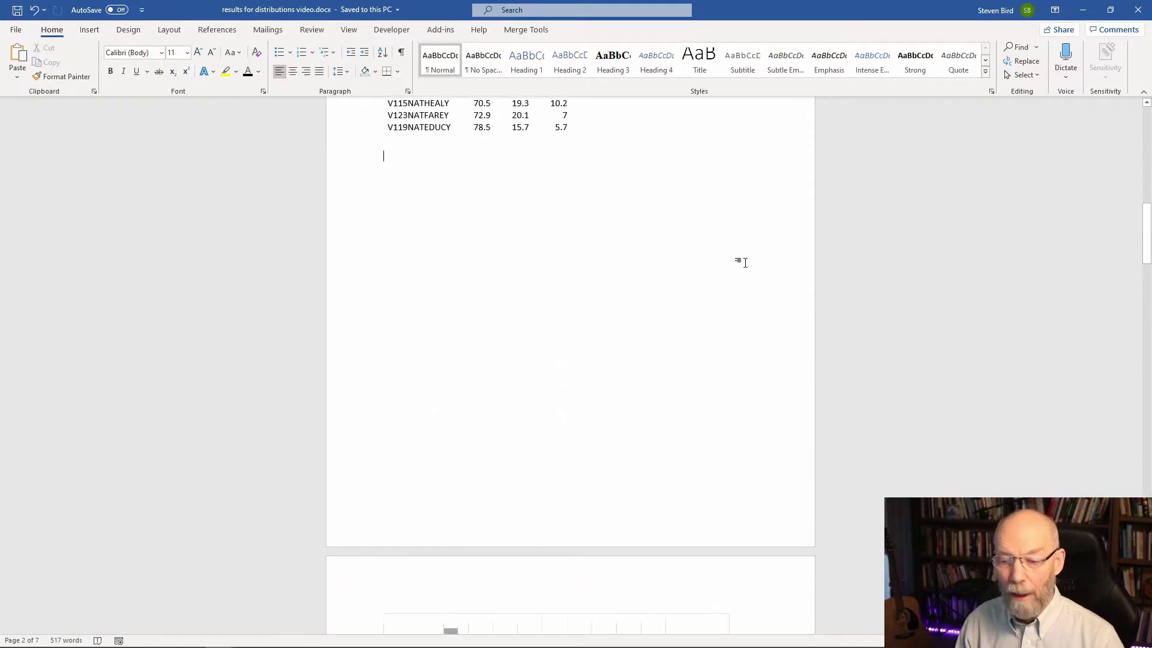
pyautogui.scroll(-20, 746, 253)
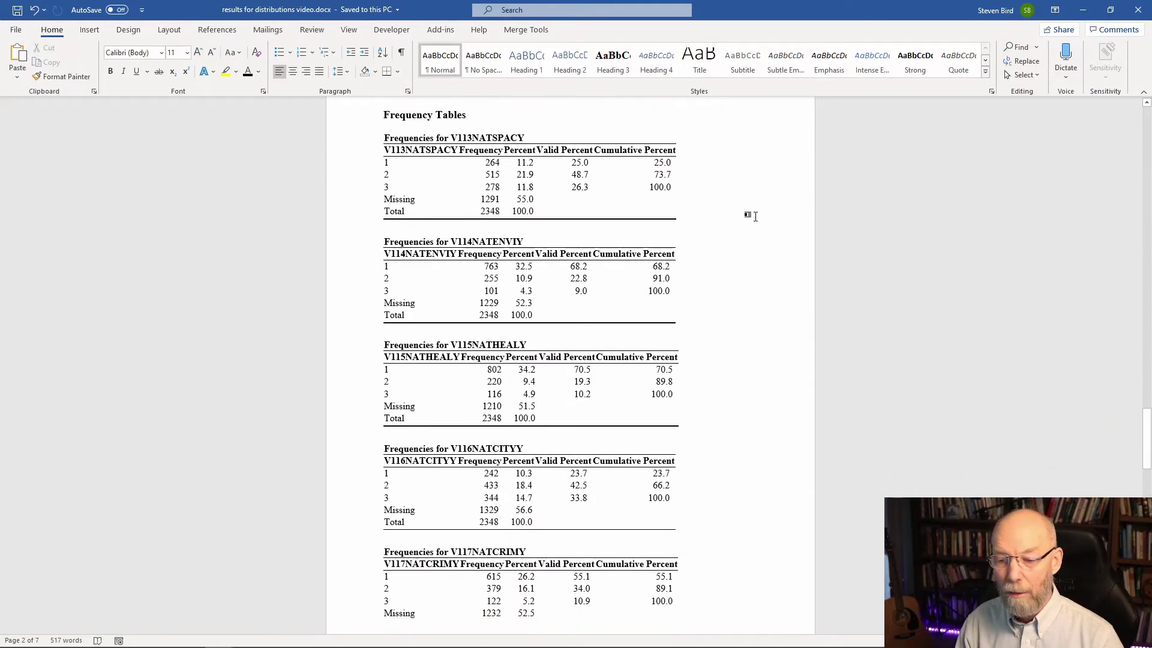
pyautogui.scroll(1, 751, 216)
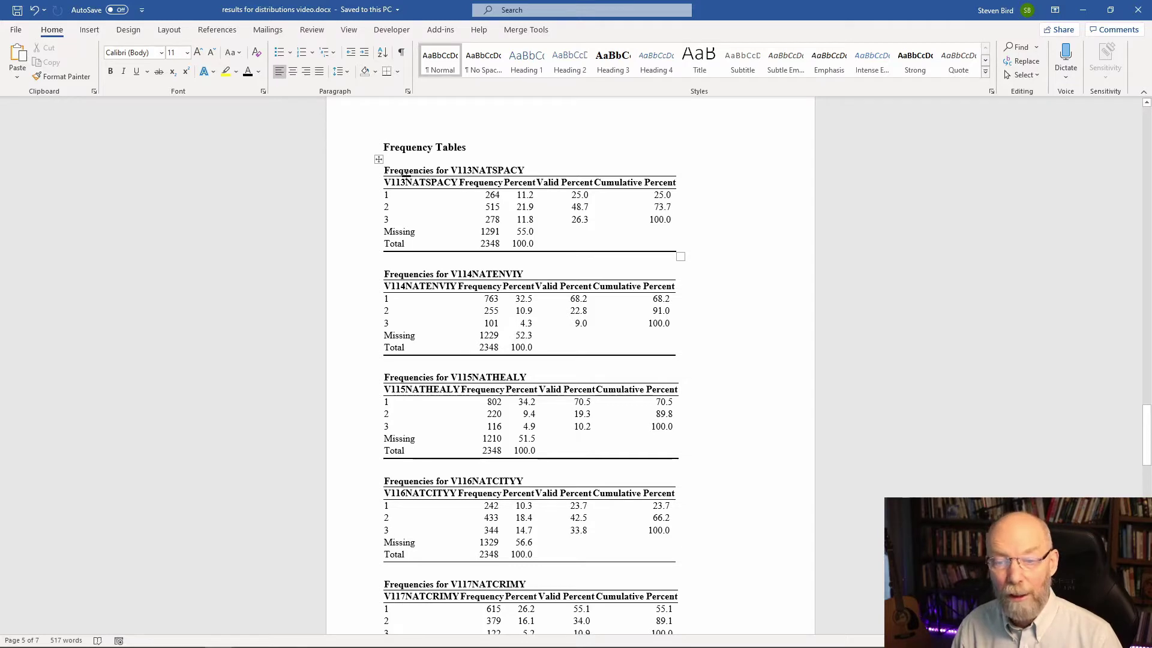
# Step: Delete the word "Frequencies" from the caption of the V113NATSPACY frequency table
pyautogui.click(361, 148)
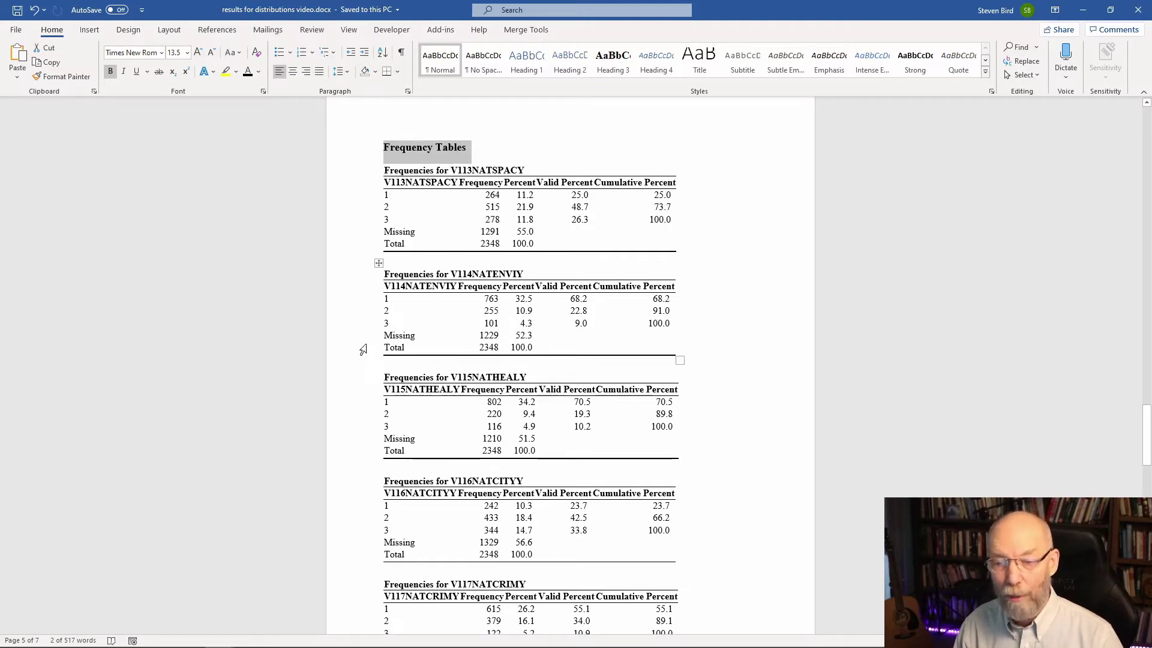
pyautogui.moveTo(342, 177); pyautogui.dragTo(332, 257)
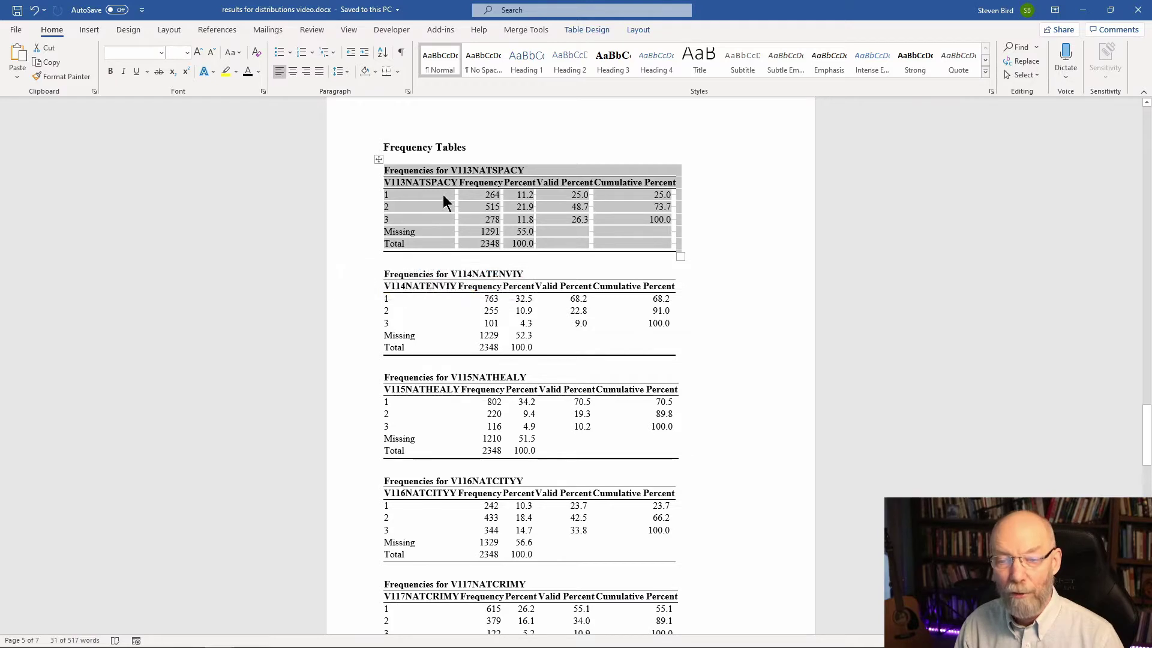
pyautogui.click(434, 170)
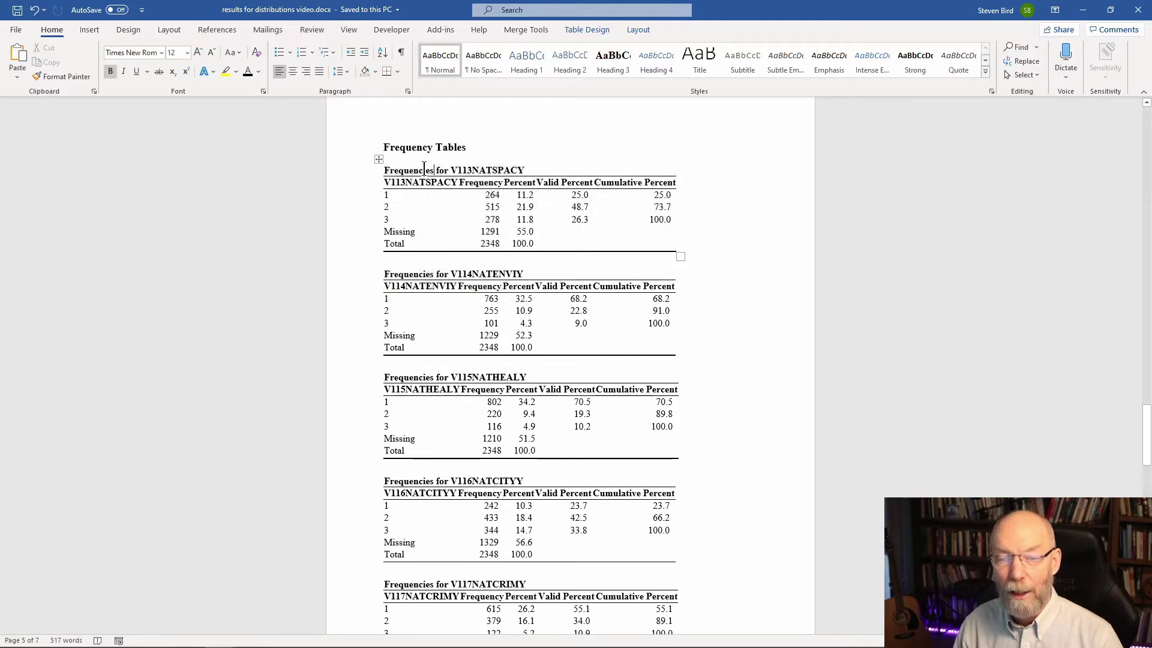
pyautogui.doubleClick(424, 171)
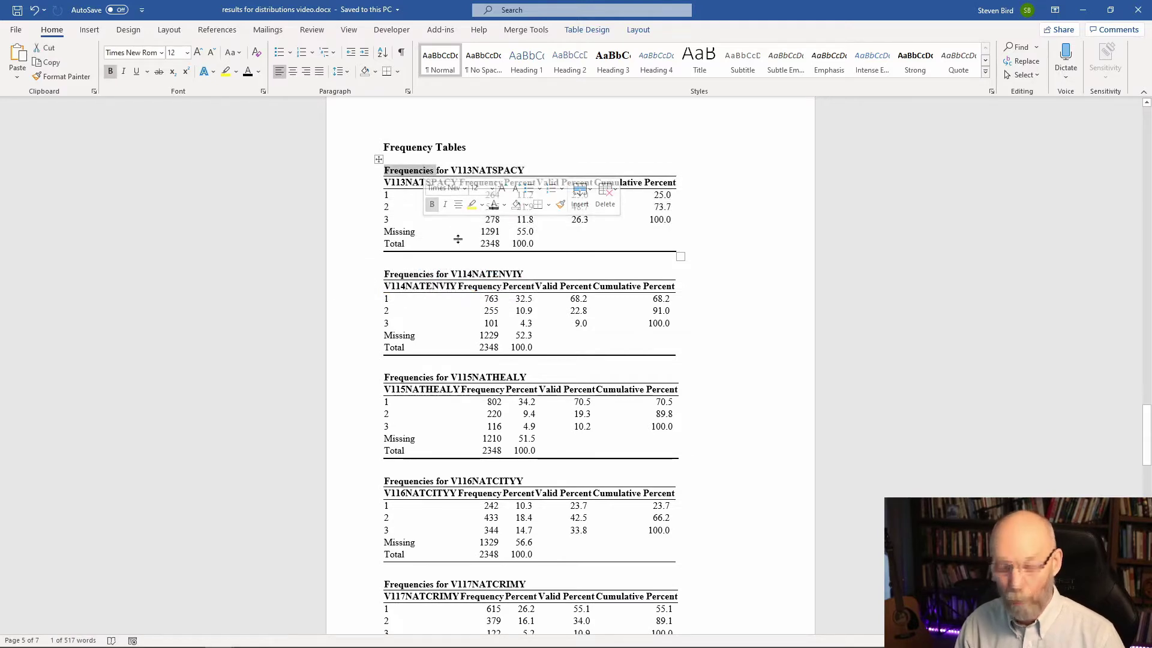
pyautogui.press('Delete')
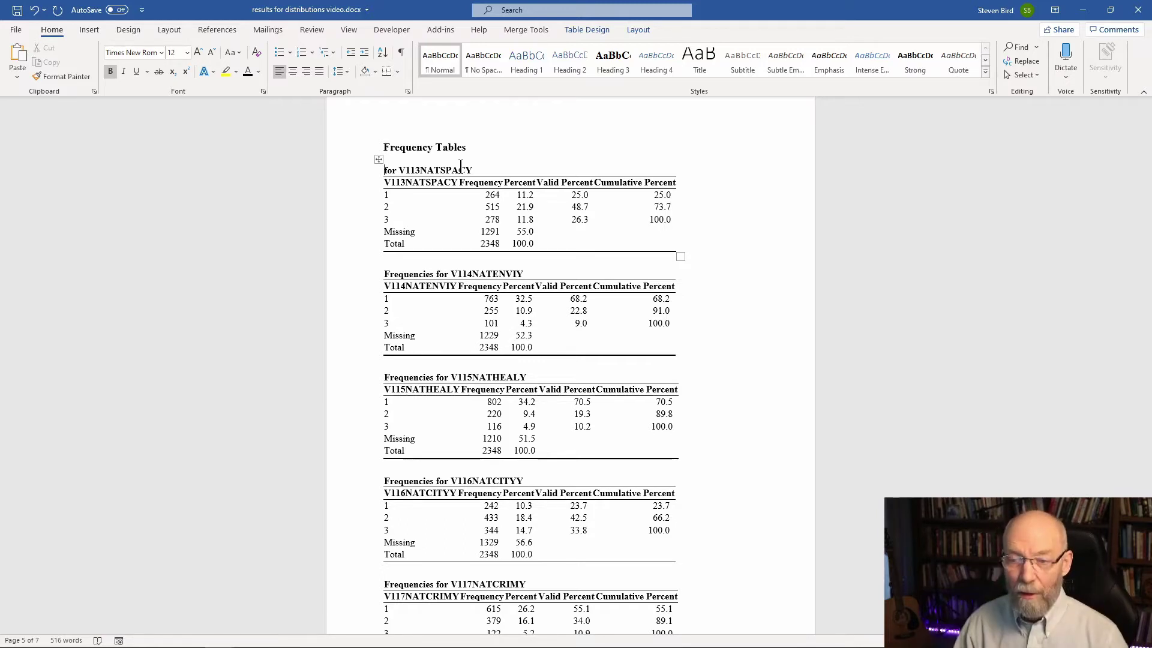
# Step: Examine the enlarged frequency tables, highlighting the Missing row's percentage and the Valid Percent column for V113NATSPACY and comparing the tables below
pyautogui.scroll(3, 722, 223)
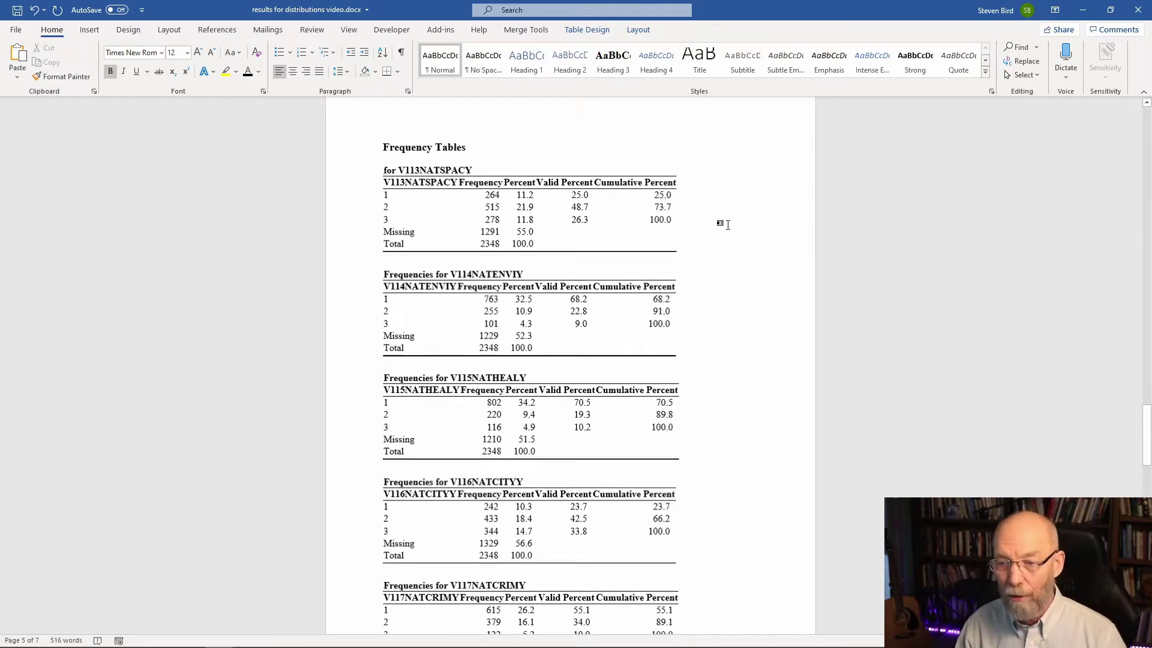
pyautogui.scroll(4, 727, 224)
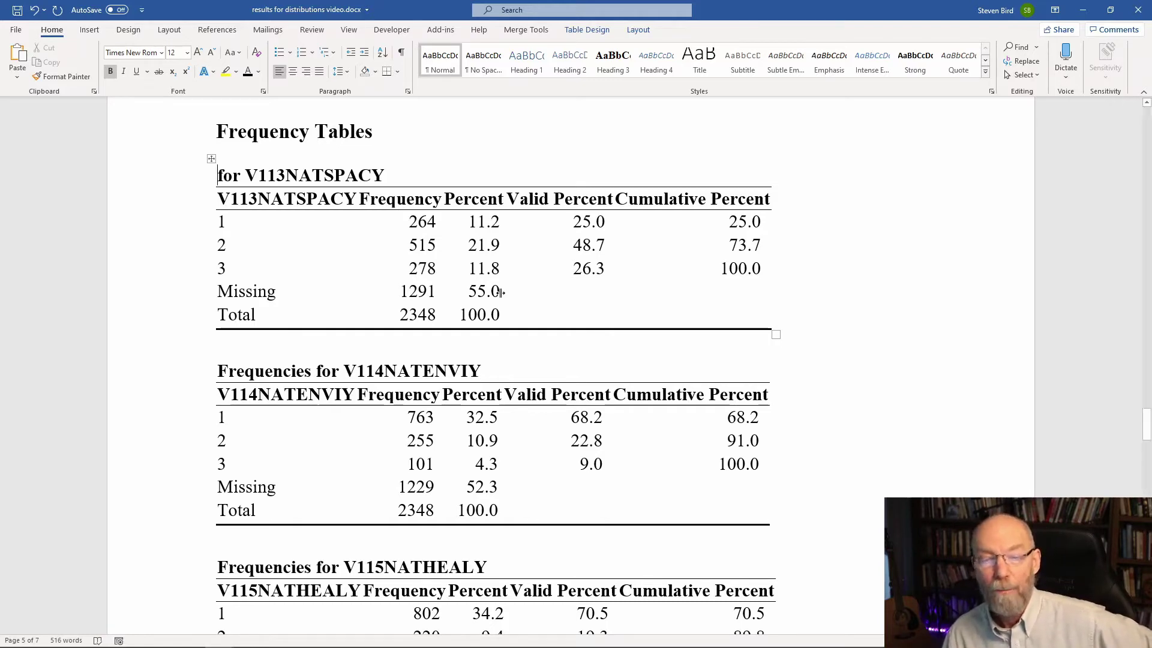
pyautogui.moveTo(469, 292); pyautogui.dragTo(494, 297)
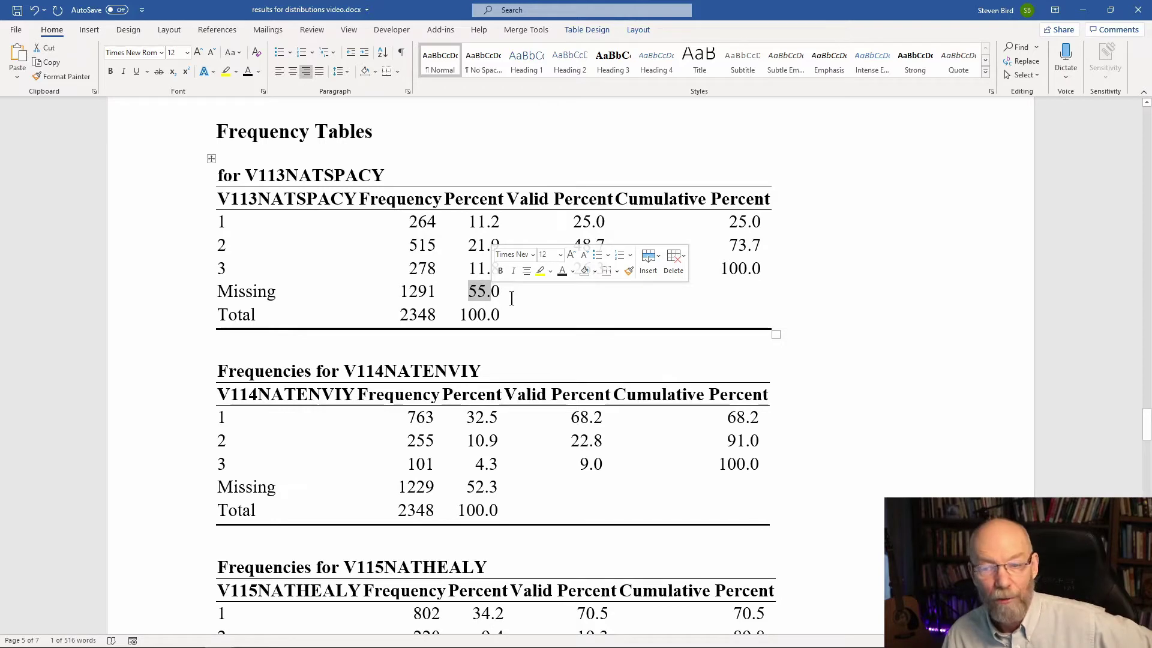
pyautogui.click(865, 310)
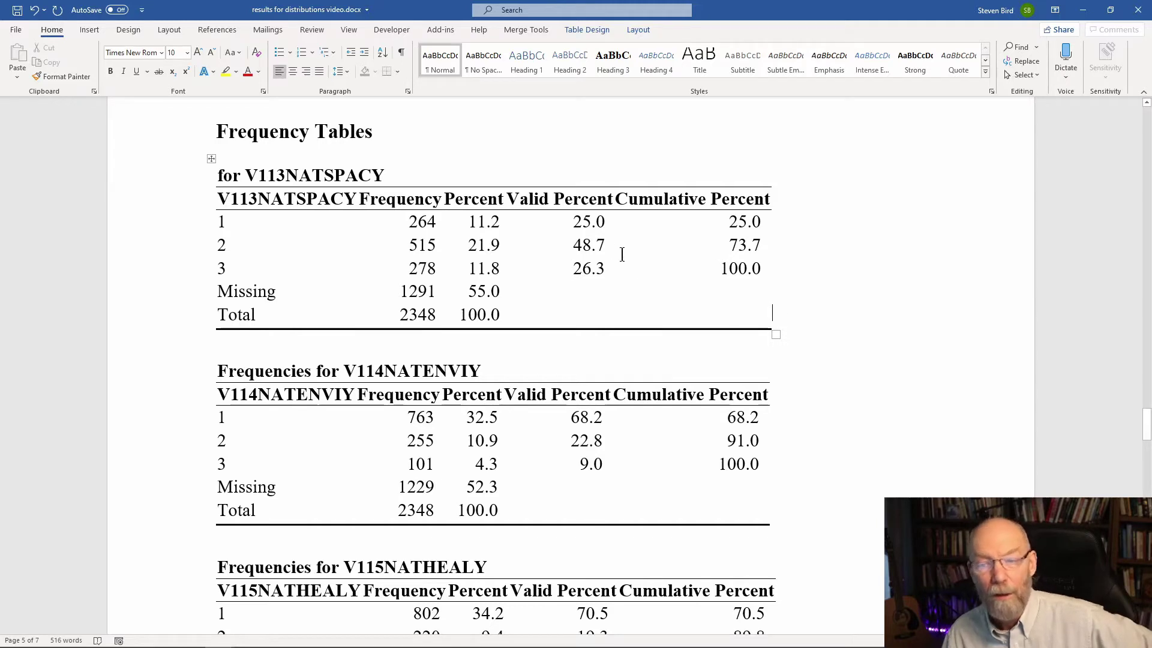
pyautogui.moveTo(544, 207); pyautogui.dragTo(582, 271)
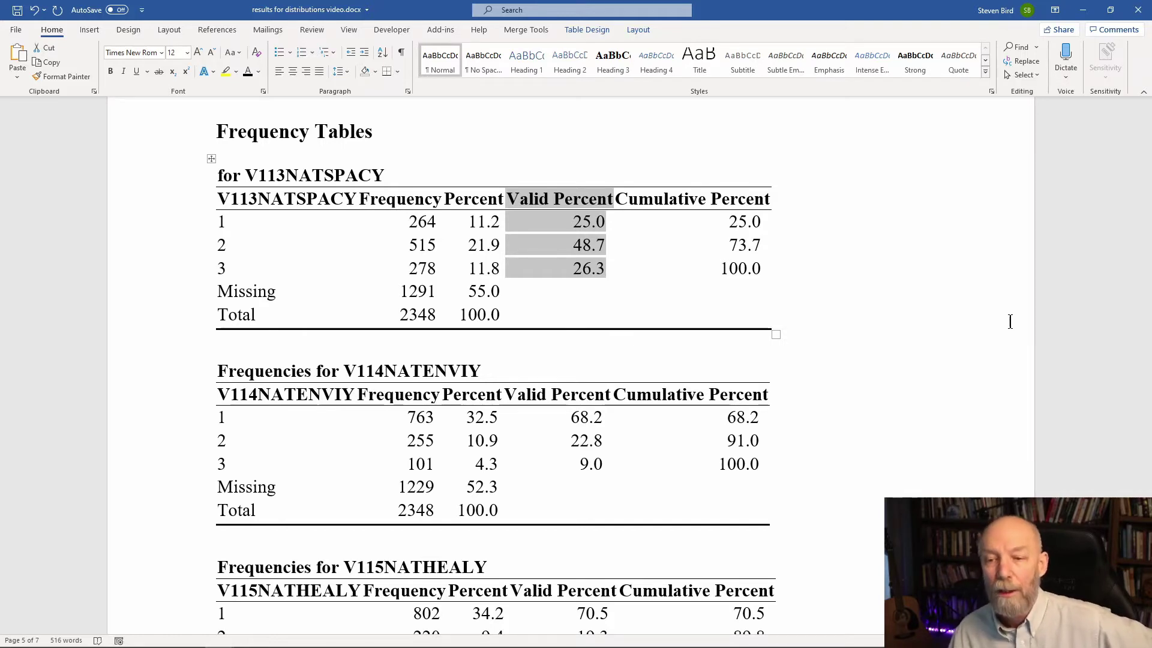
pyautogui.click(960, 254)
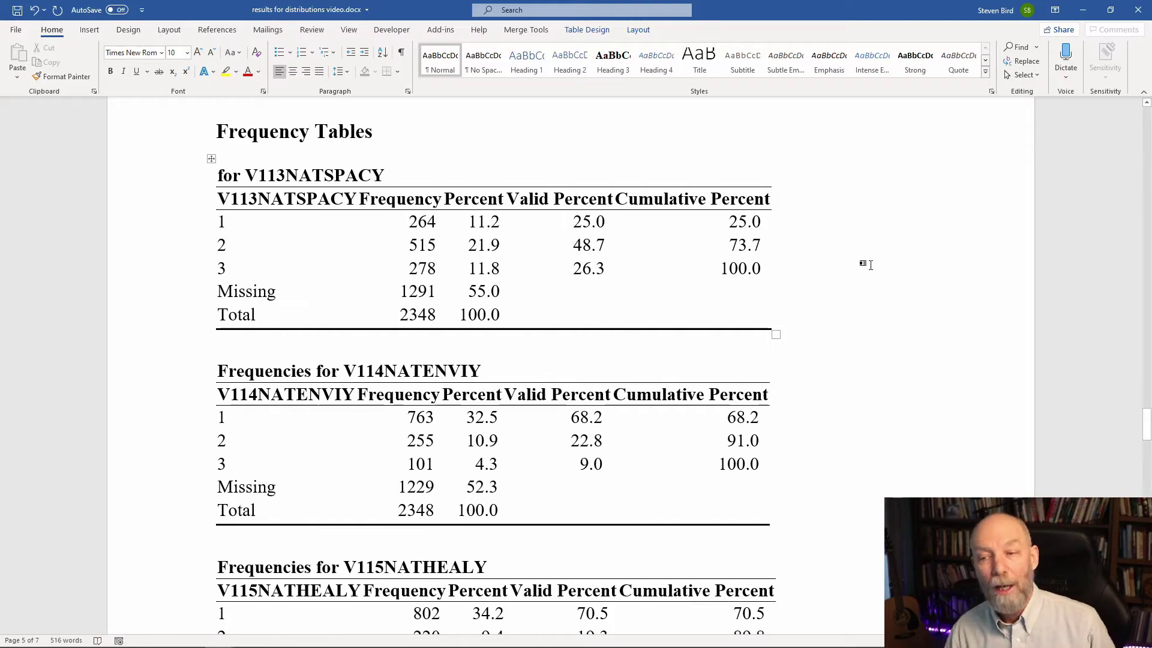
pyautogui.scroll(-8, 867, 264)
pyautogui.scroll(-10, 867, 264)
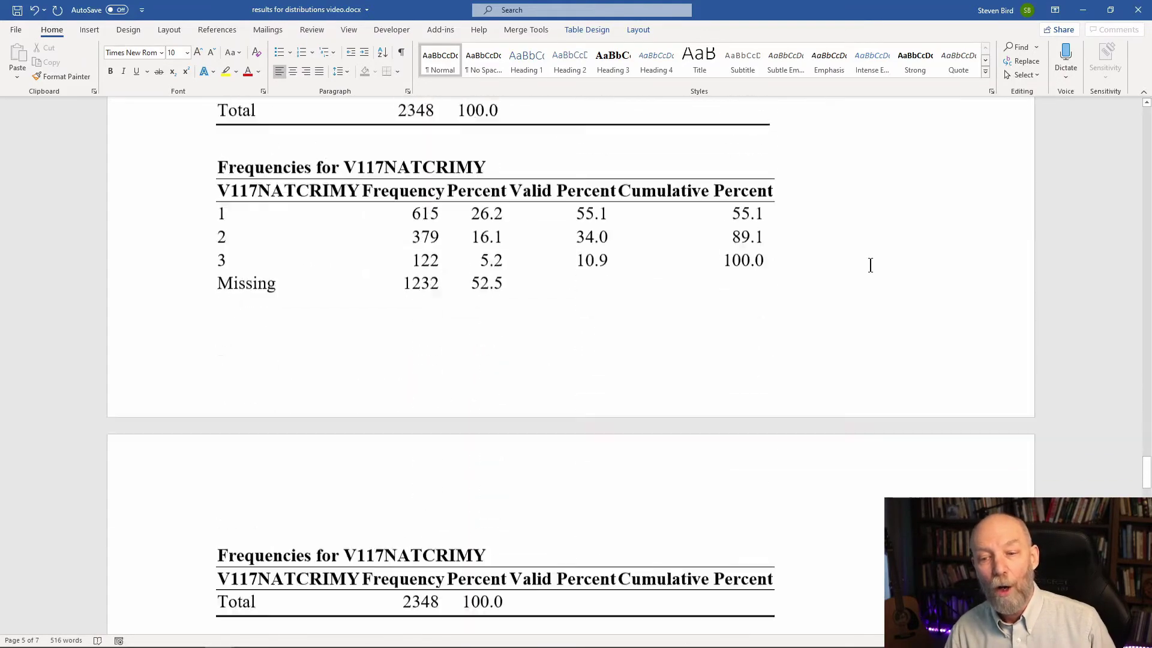
pyautogui.scroll(10, 870, 265)
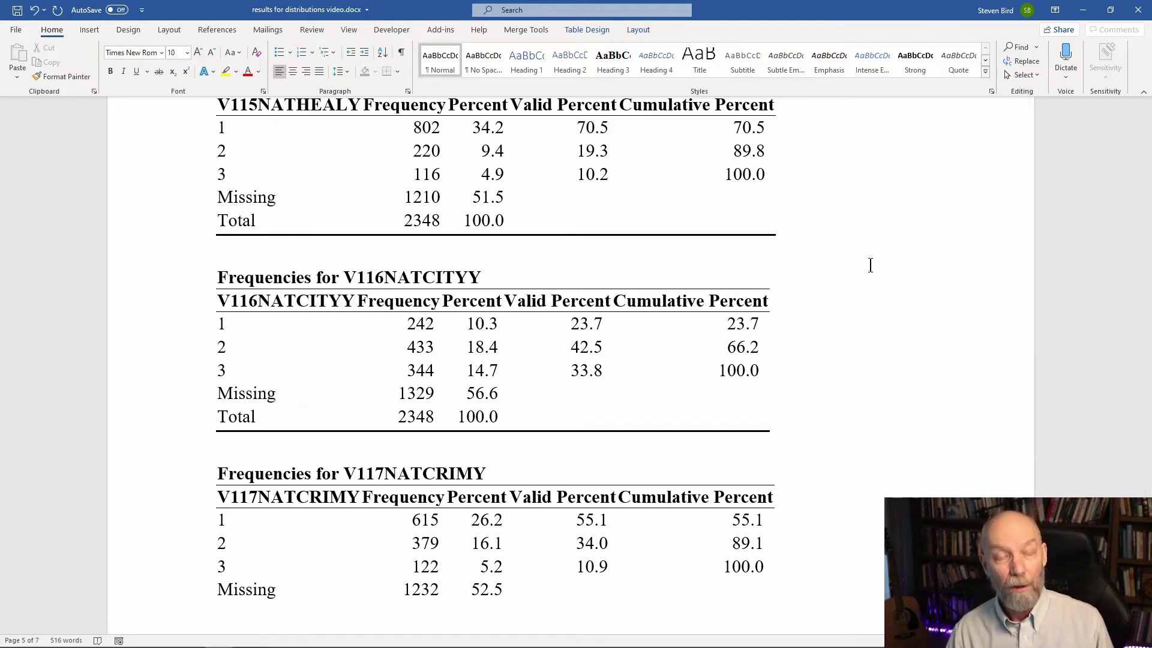
pyautogui.scroll(15, 870, 265)
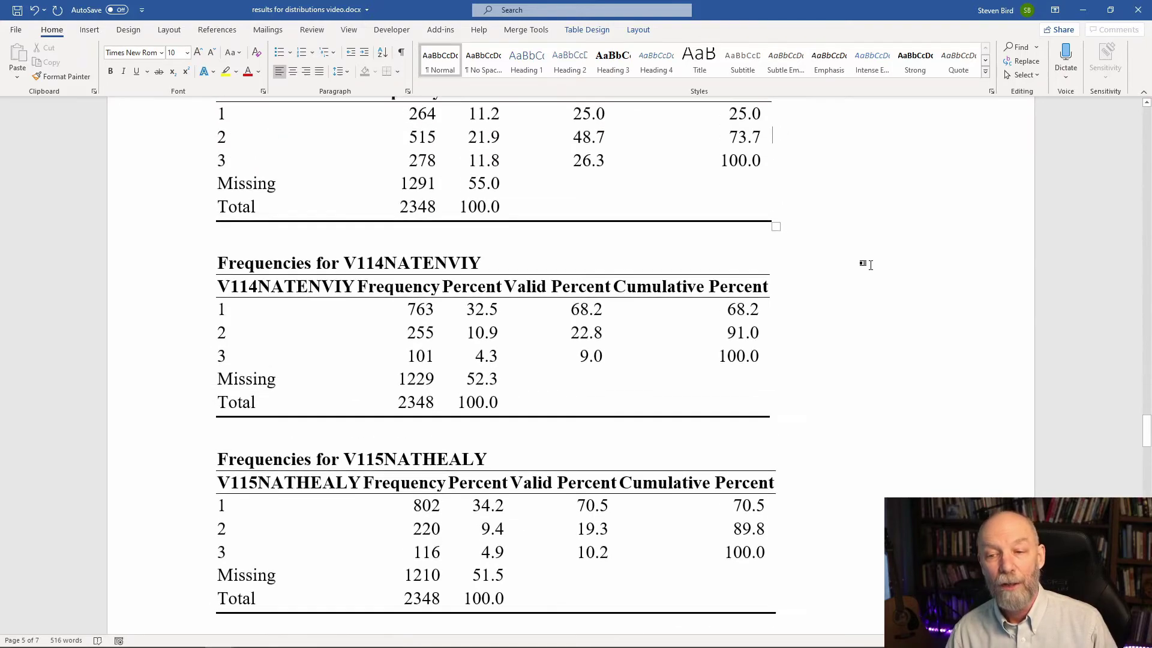
# Step: Go back to the Figure 1 bar chart in the Word document and shrink the view to examine the whole chart
pyautogui.scroll(15, 870, 265)
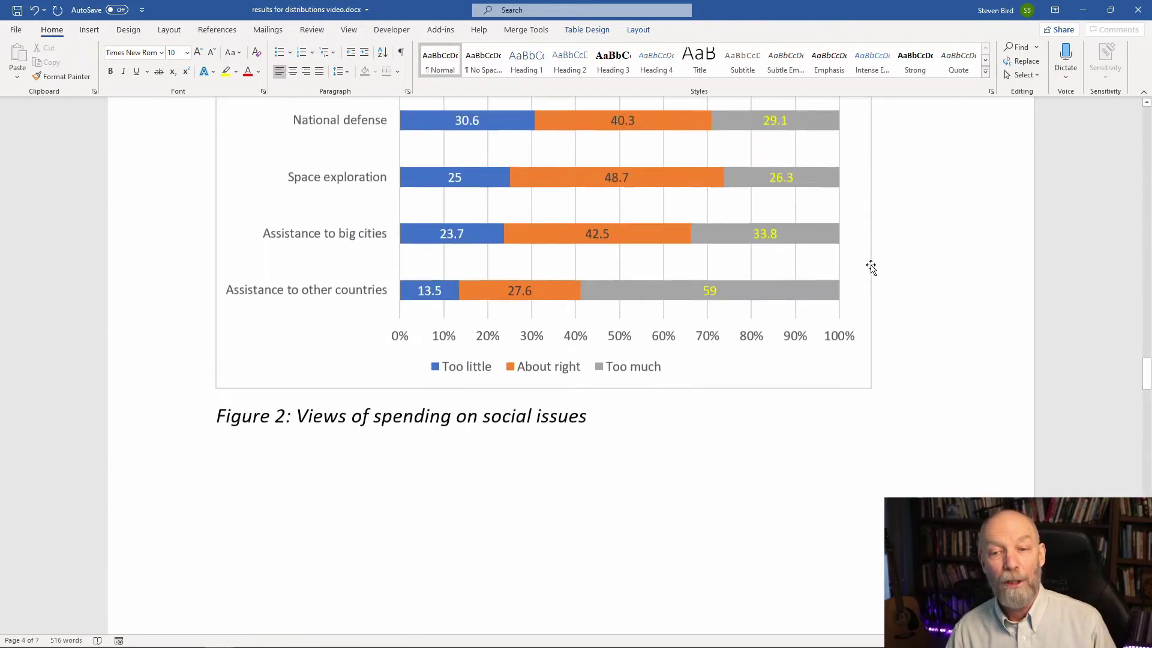
pyautogui.scroll(15, 870, 265)
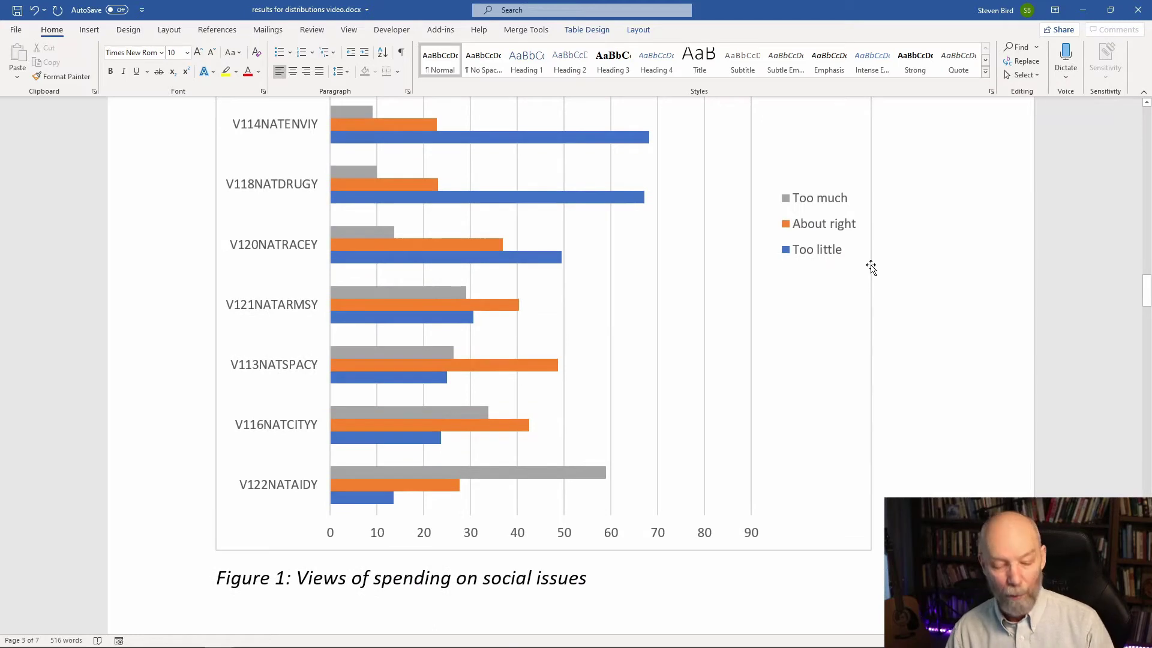
pyautogui.scroll(-2, 871, 267)
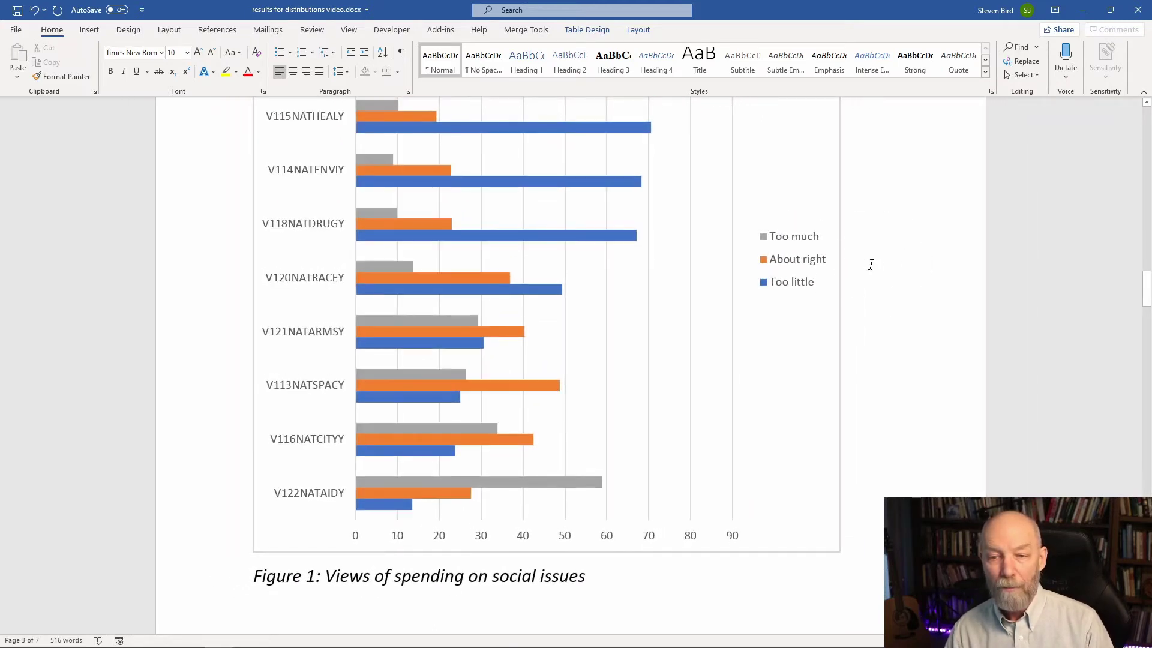
pyautogui.scroll(-1, 871, 264)
pyautogui.scroll(2, 871, 264)
pyautogui.scroll(-1, 871, 265)
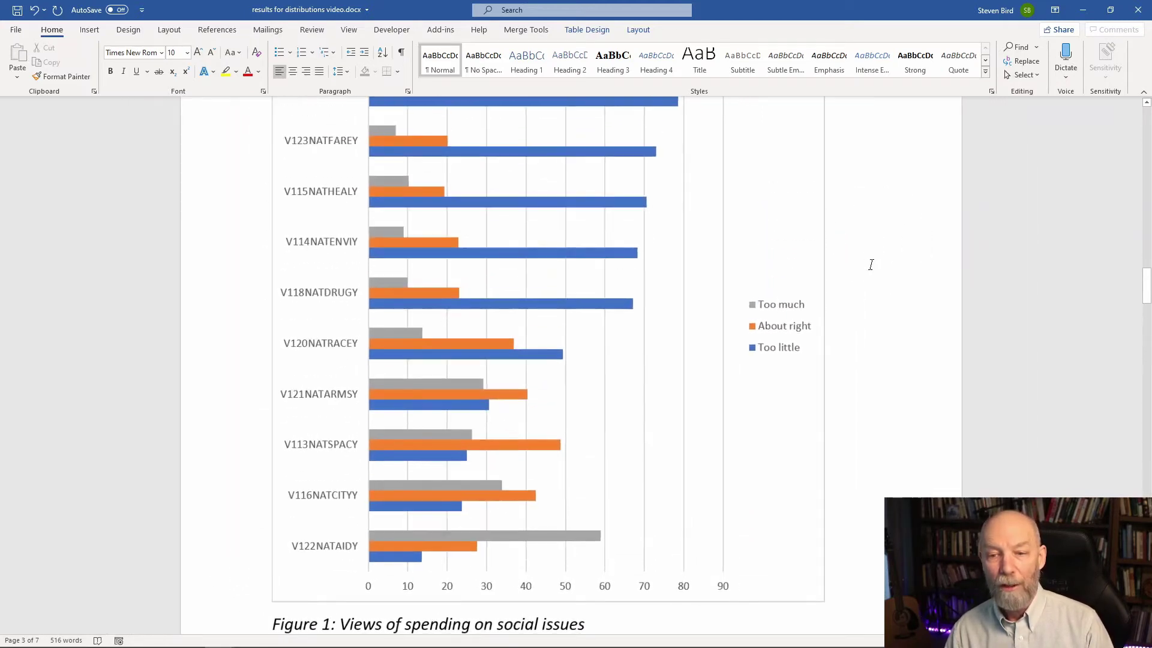
pyautogui.scroll(-4, 870, 265)
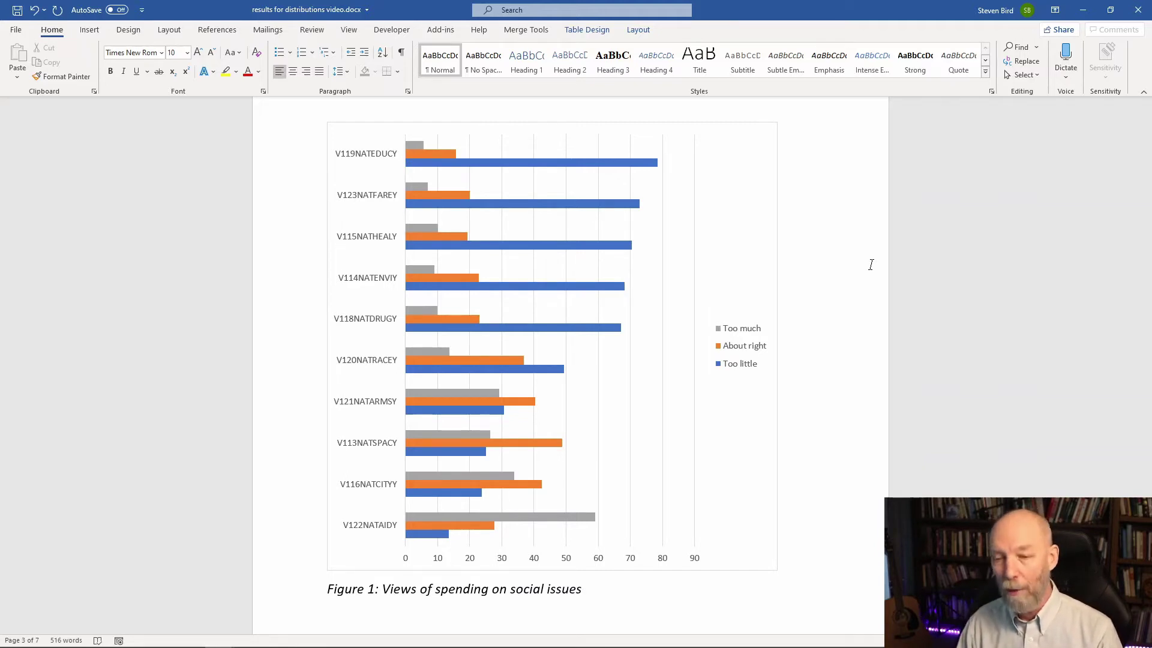
# Step: Switch to the Excel workbook and delete the Frequency, Percent and Cumulative Percent columns from Sheet2, keeping the Valid Percent column
pyautogui.hotkey('alt', 'Tab')
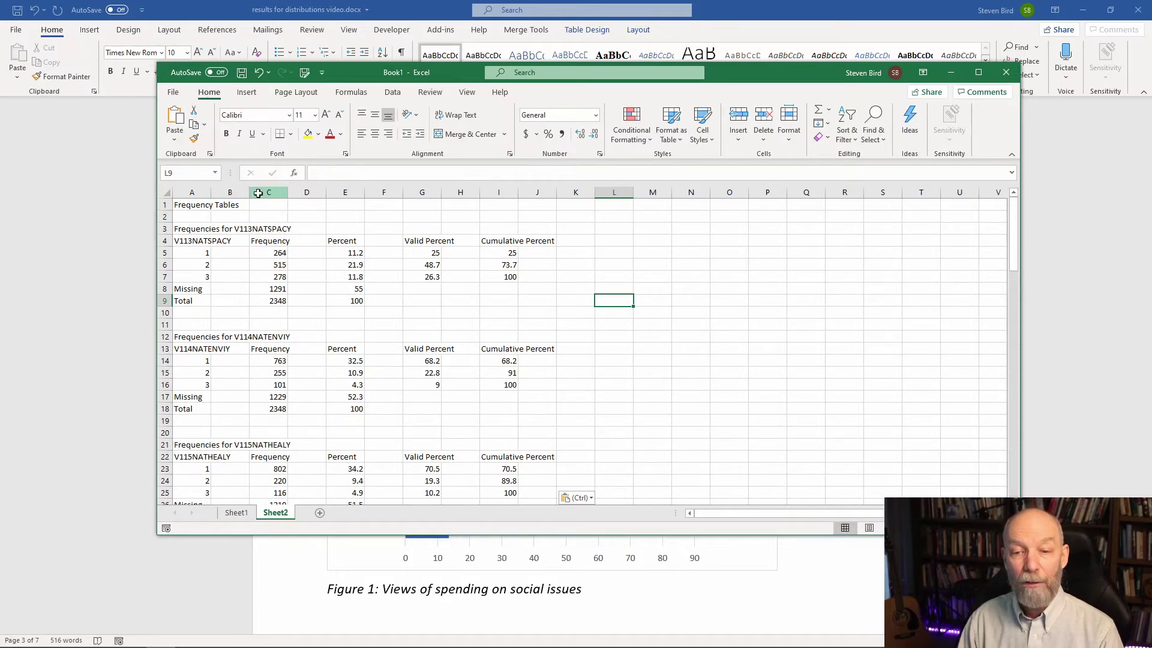
pyautogui.moveTo(257, 191); pyautogui.dragTo(360, 185)
pyautogui.rightClick(360, 185)
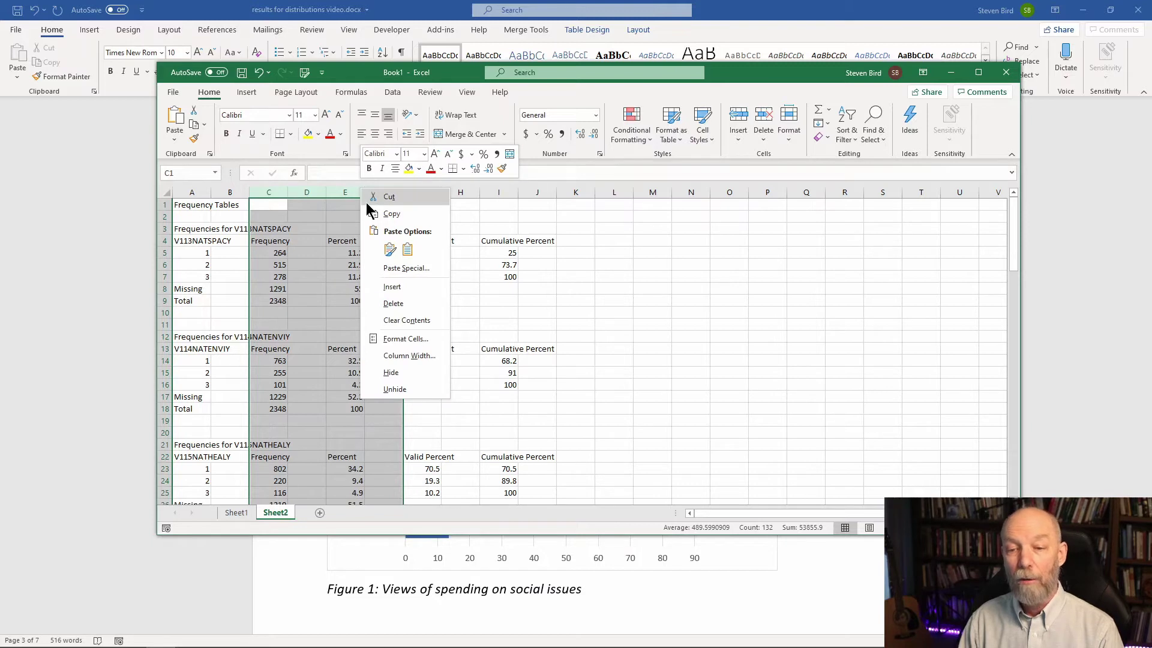
pyautogui.click(393, 304)
pyautogui.moveTo(346, 192); pyautogui.dragTo(377, 193)
pyautogui.rightClick(349, 192)
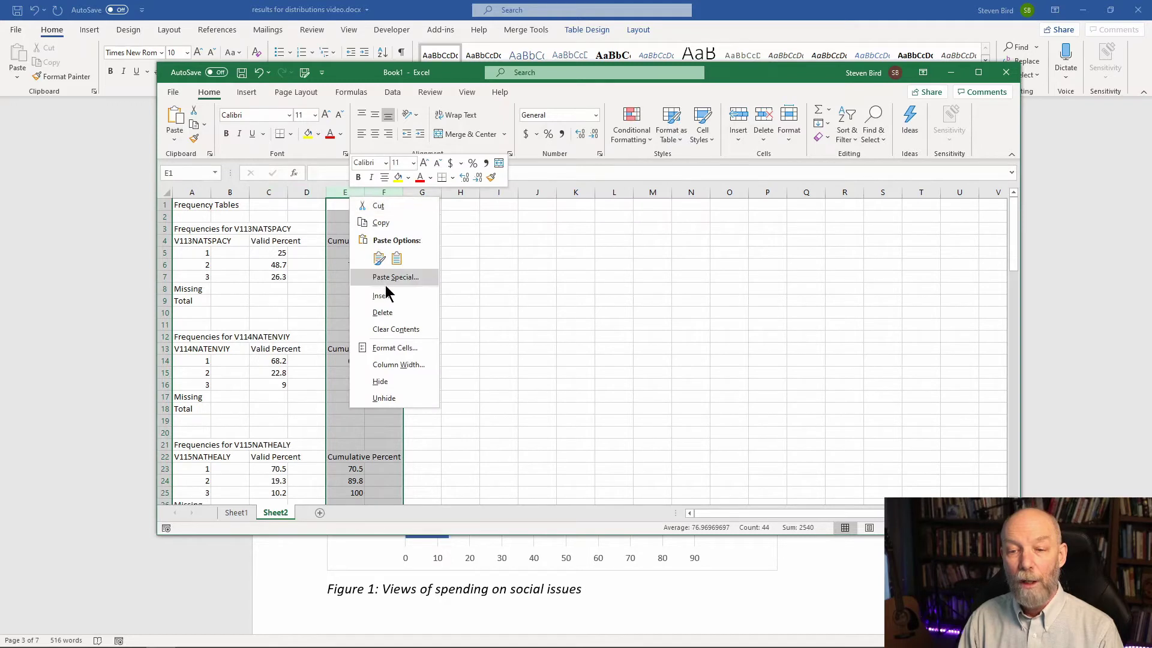
pyautogui.click(394, 312)
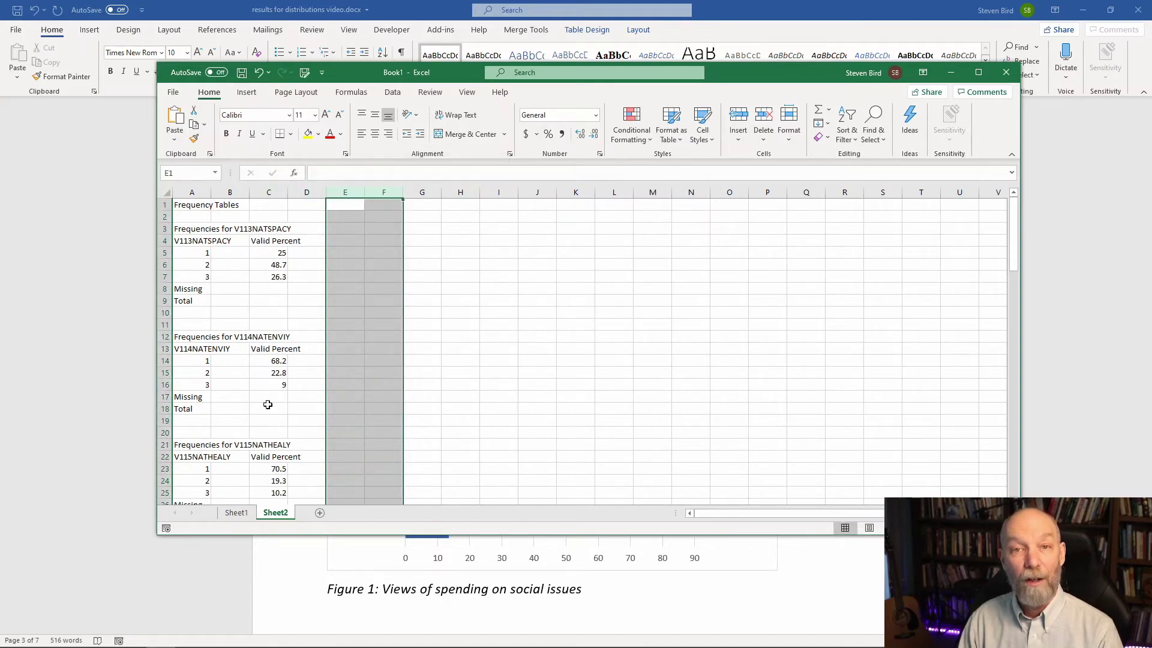
# Step: Open Sheet1 and review the variable names and Valid Percent values in columns A and B across all the frequency tables
pyautogui.click(236, 512)
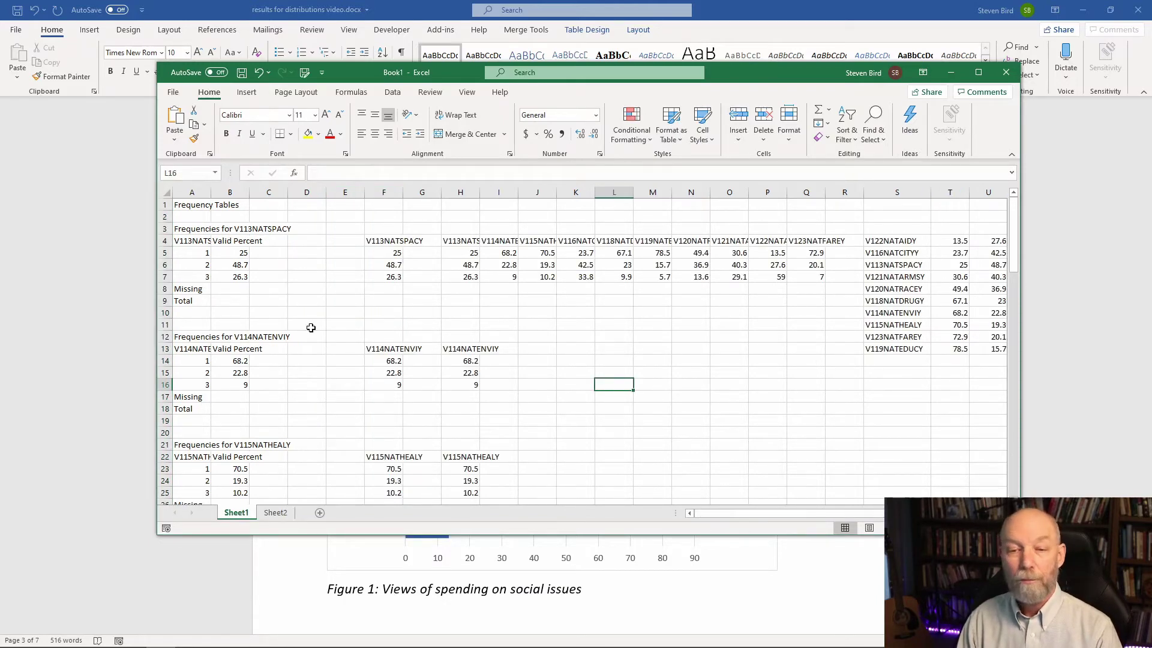
pyautogui.click(192, 192)
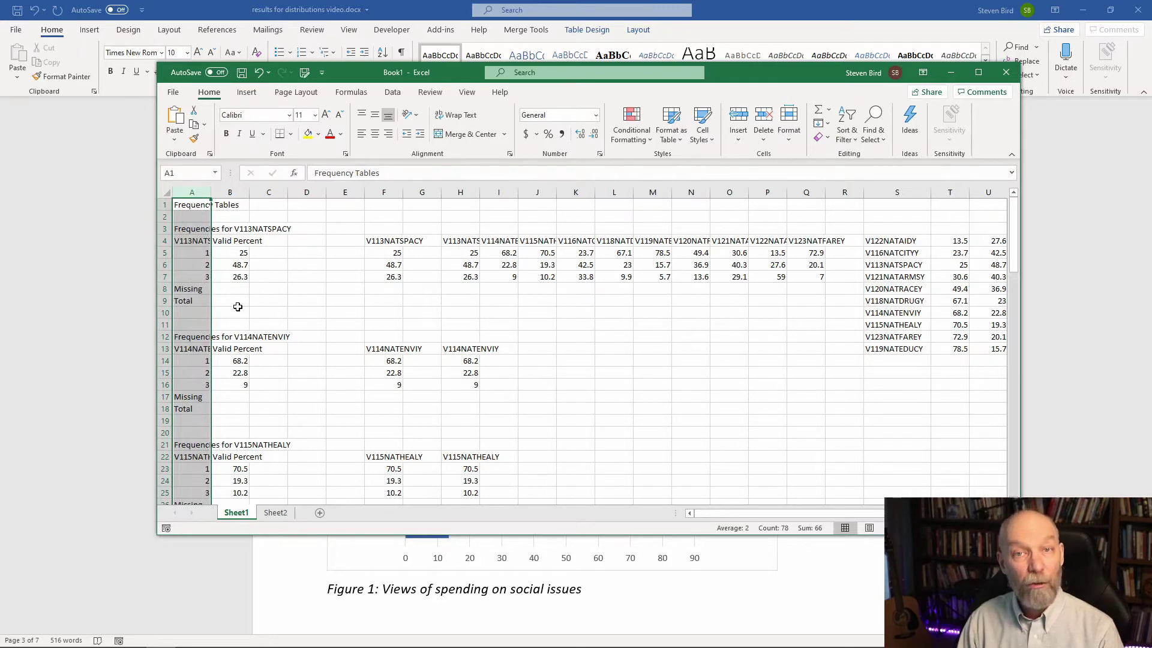
pyautogui.scroll(-11, 238, 307)
pyautogui.click(276, 324)
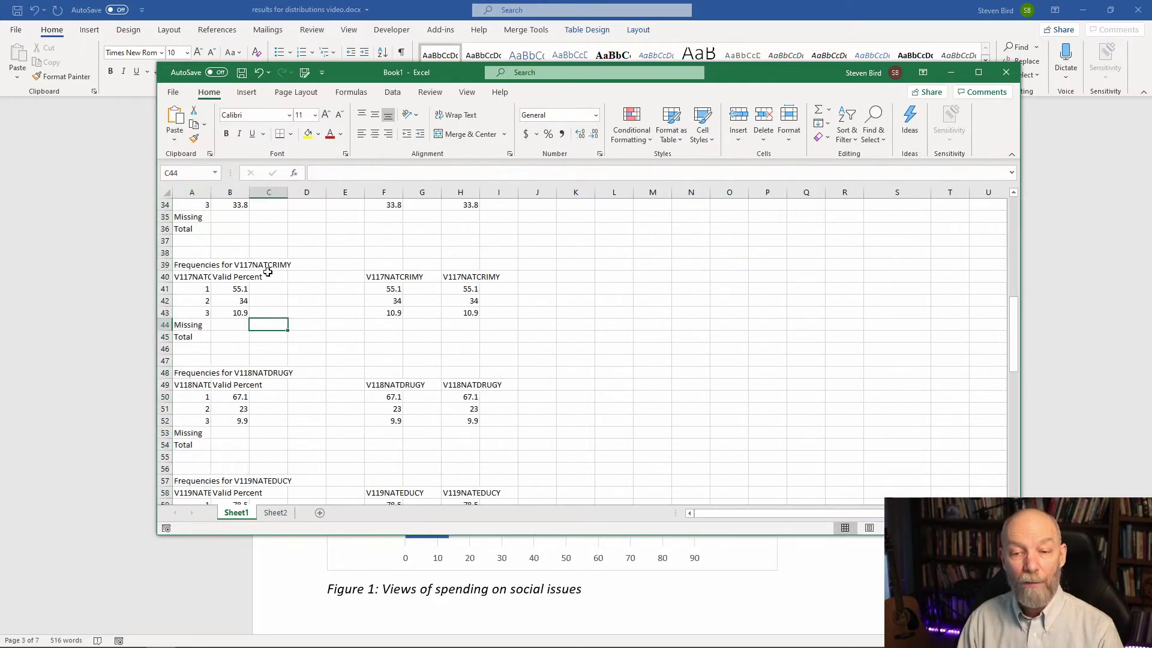
pyautogui.scroll(-13, 268, 271)
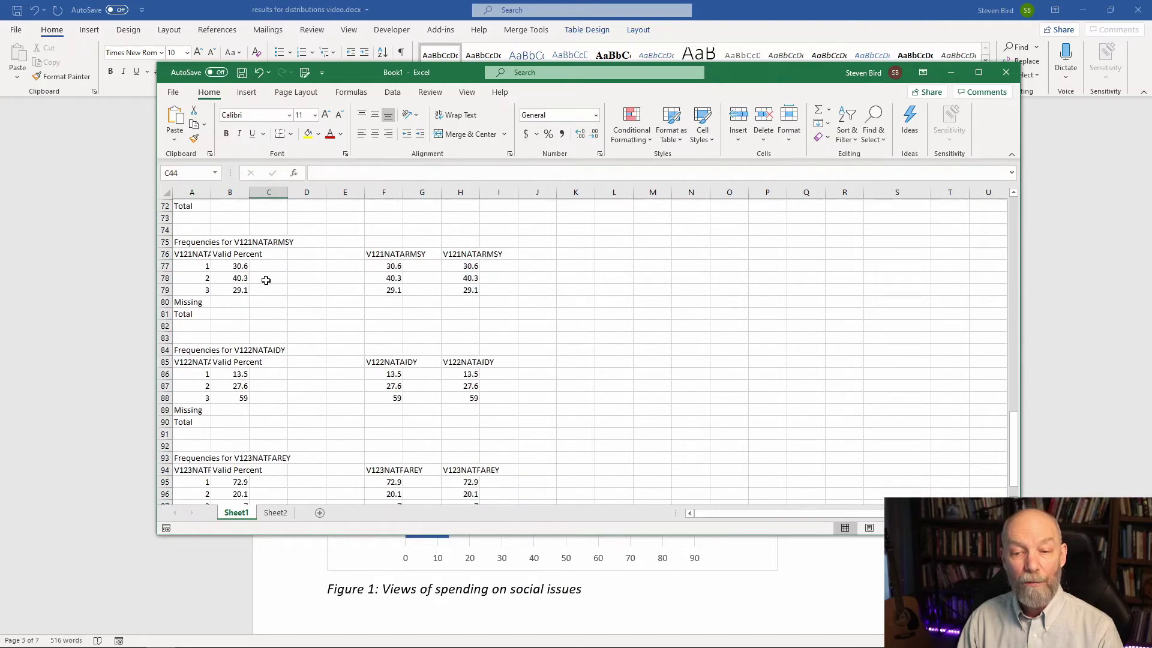
pyautogui.scroll(20, 266, 281)
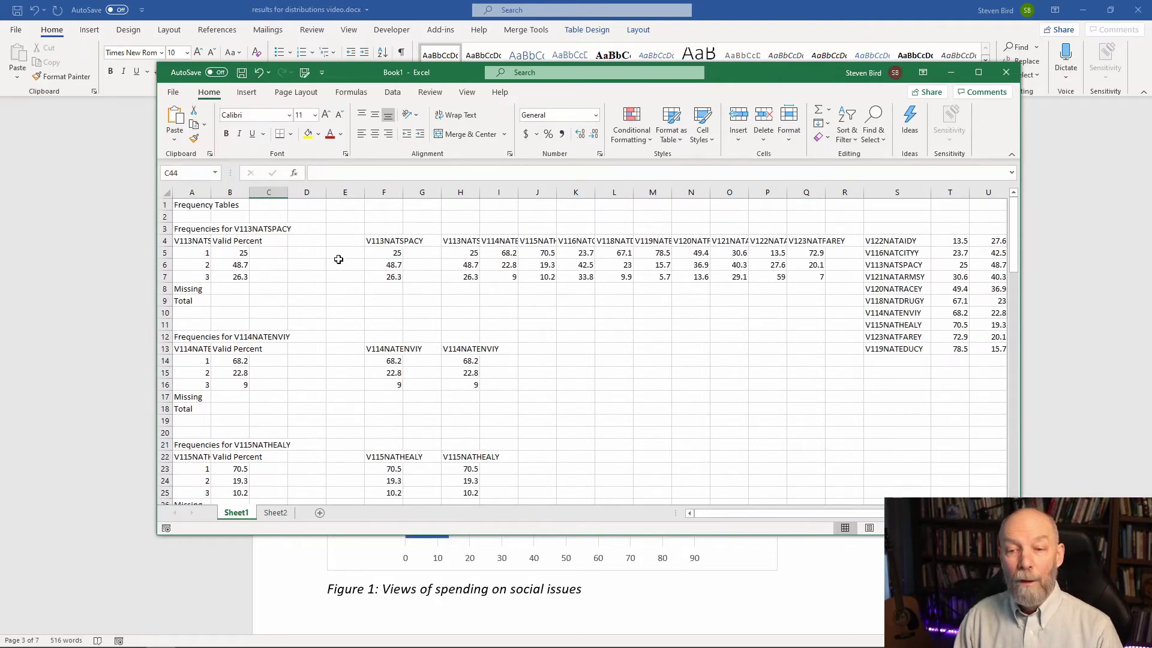
# Step: Inspect the reference formulas in column F of Sheet1, checking cells F4 and F5 and the blocks further down
pyautogui.click(384, 242)
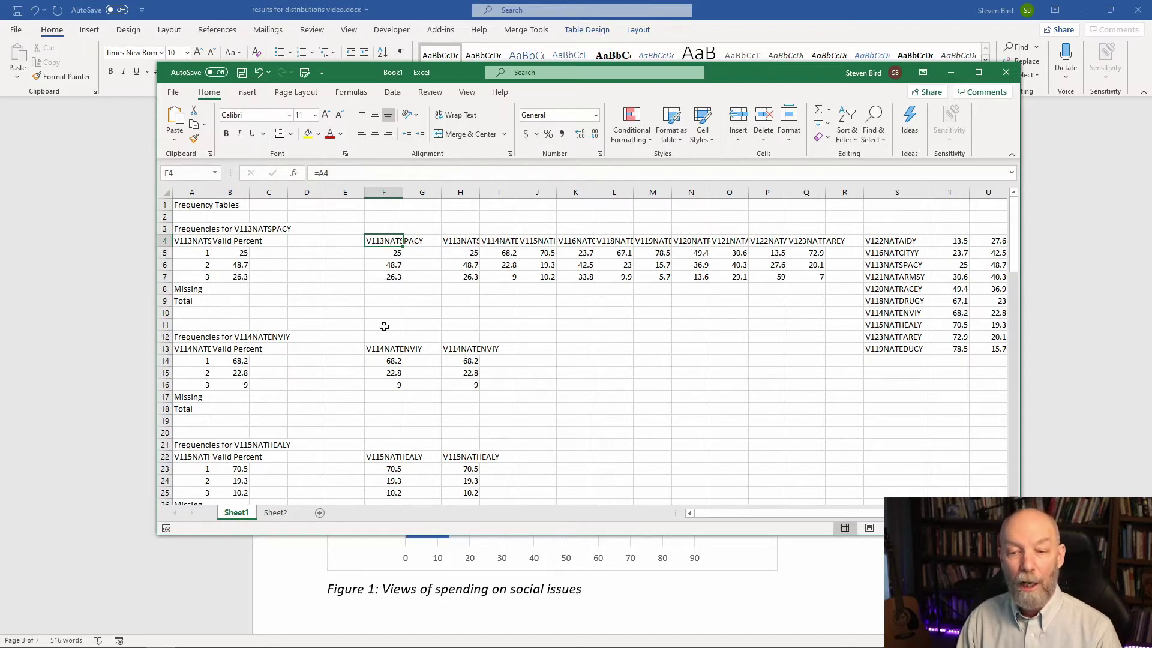
pyautogui.scroll(-20, 384, 326)
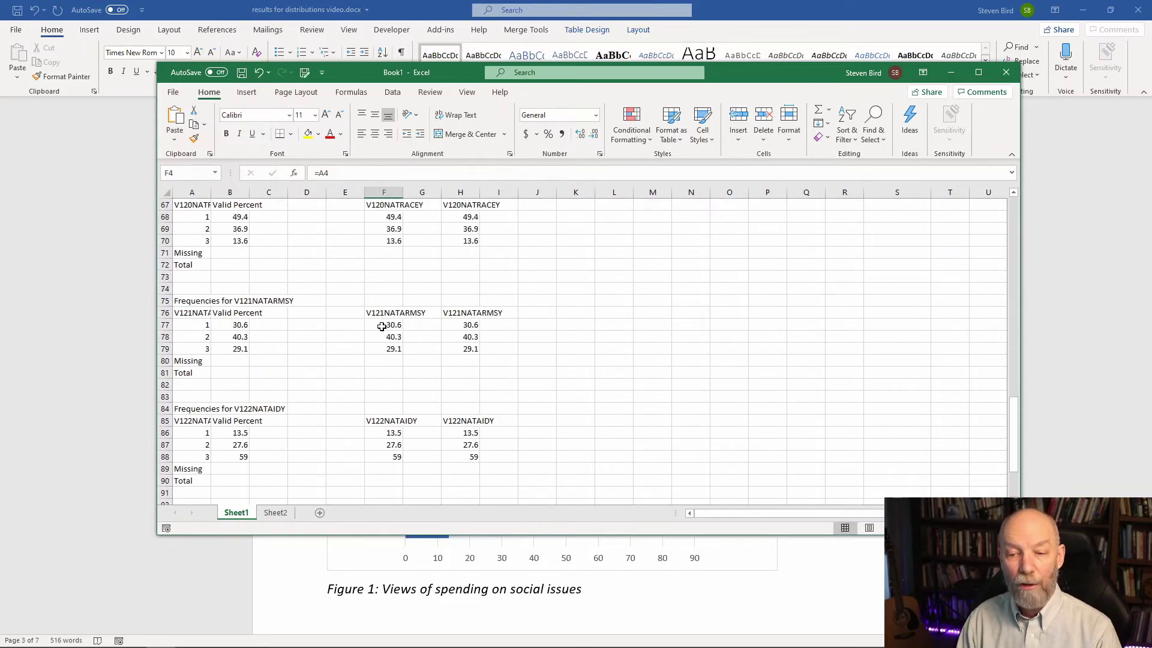
pyautogui.scroll(20, 382, 326)
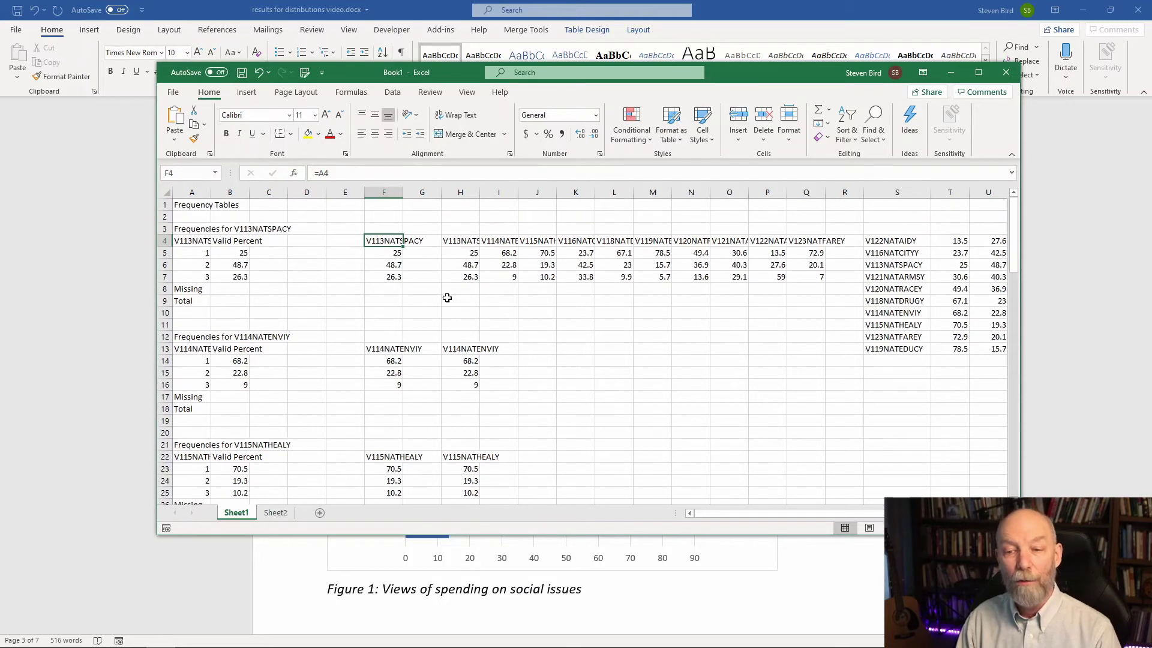
pyautogui.click(384, 192)
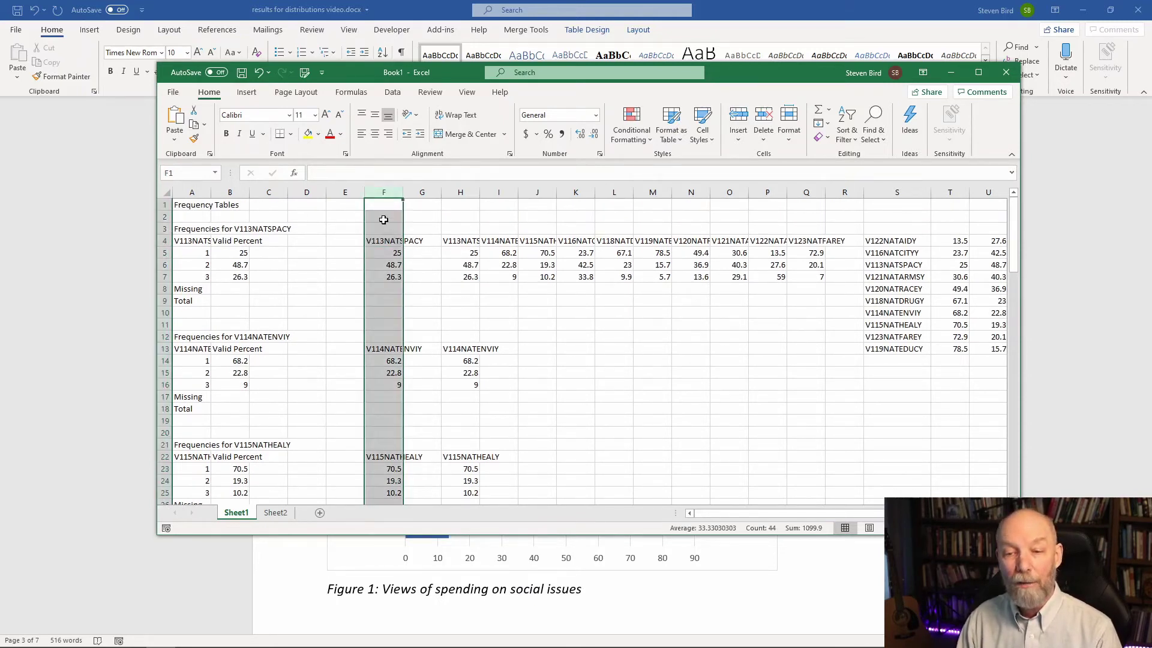
pyautogui.click(389, 251)
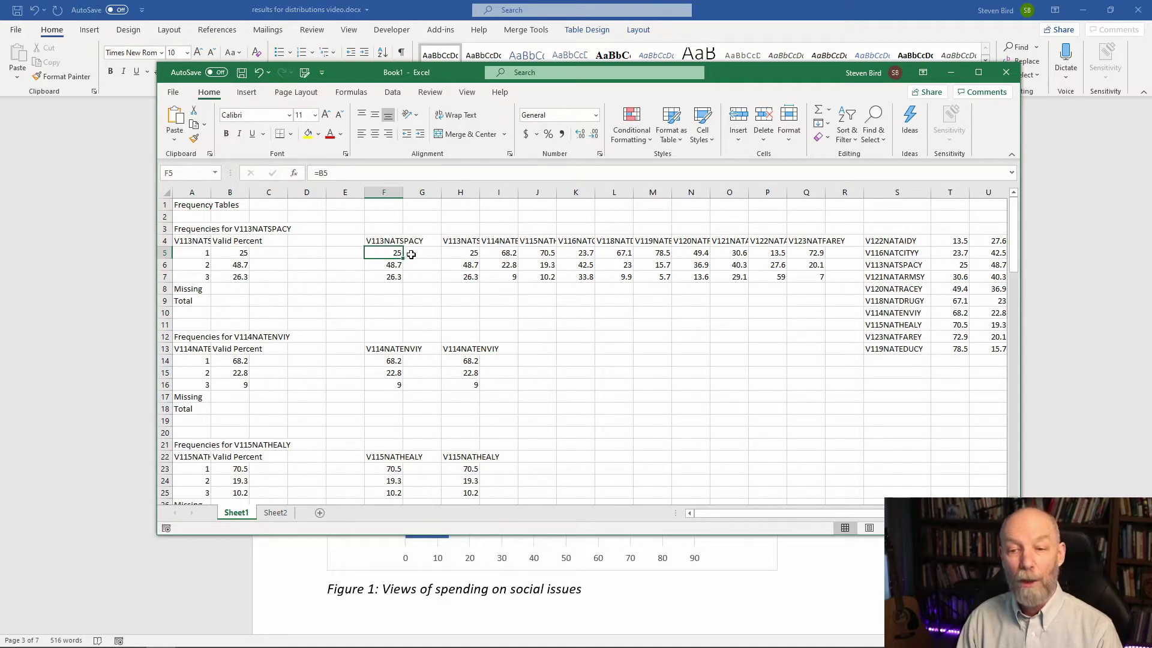
pyautogui.click(386, 192)
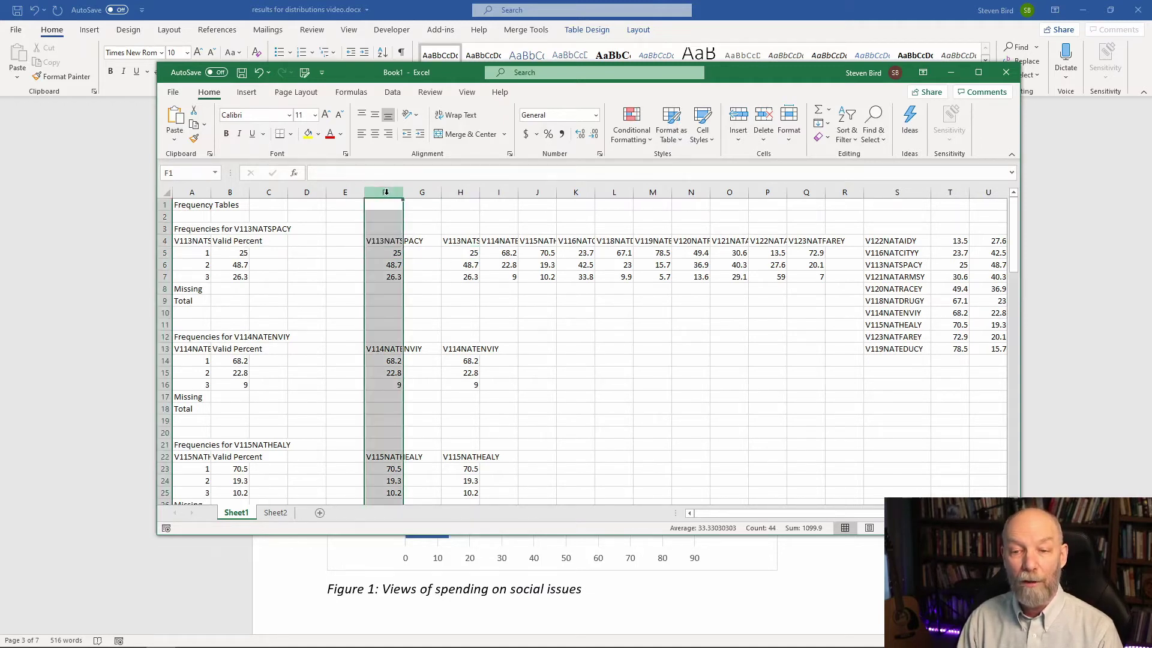
pyautogui.click(461, 209)
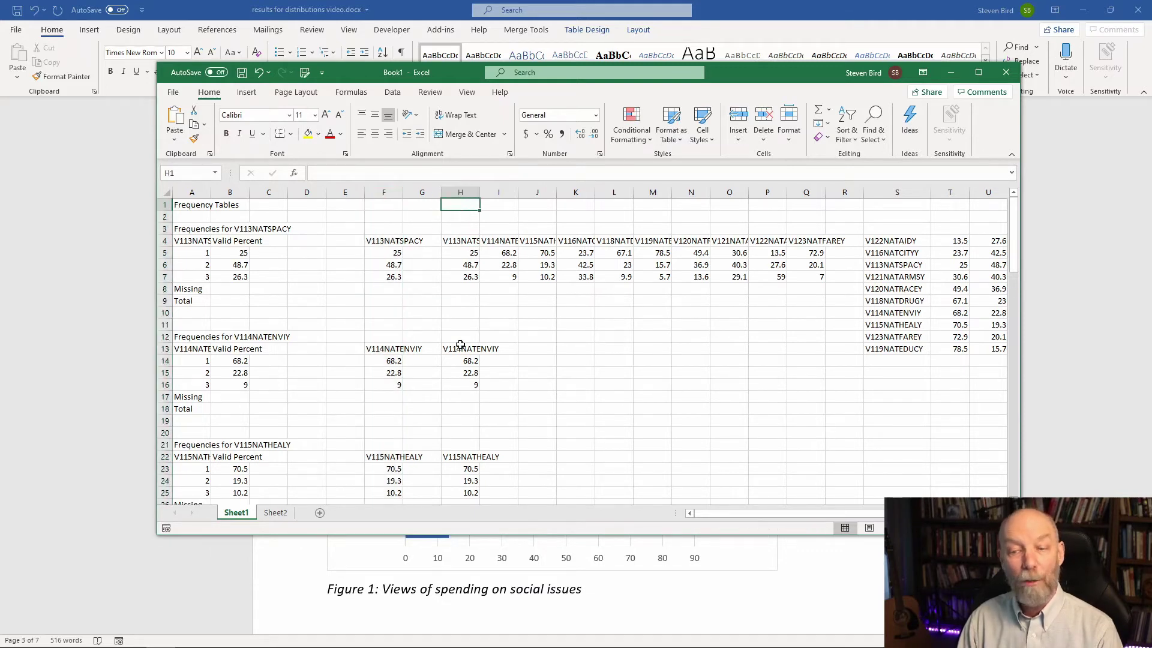
pyautogui.rightClick(455, 207)
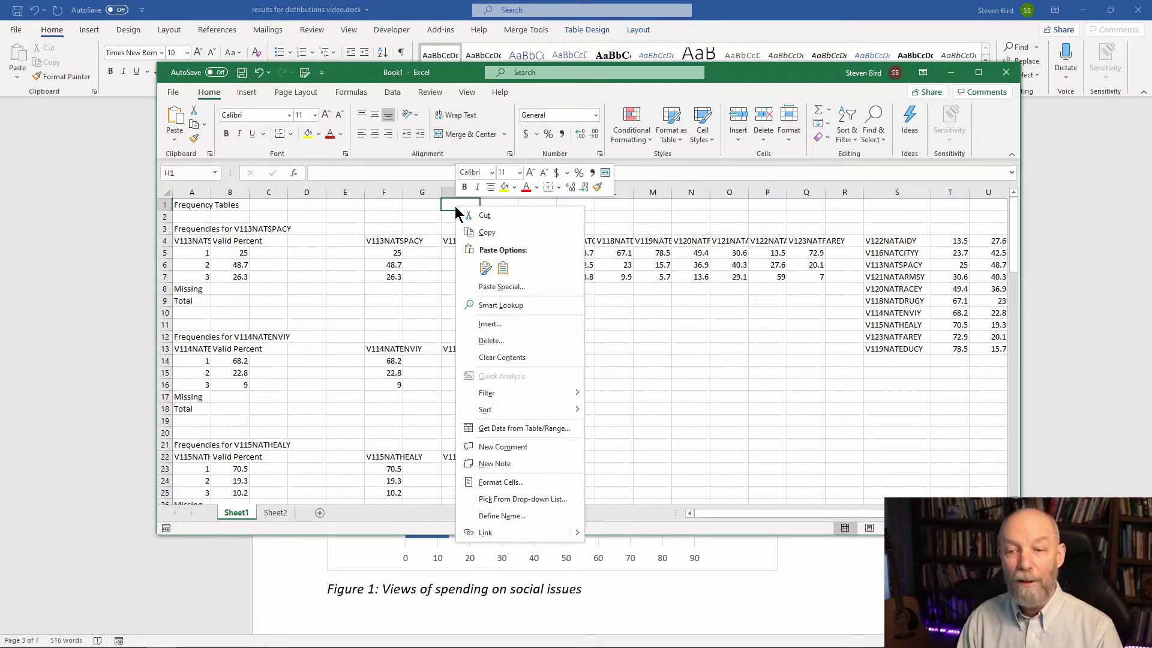
pyautogui.click(503, 268)
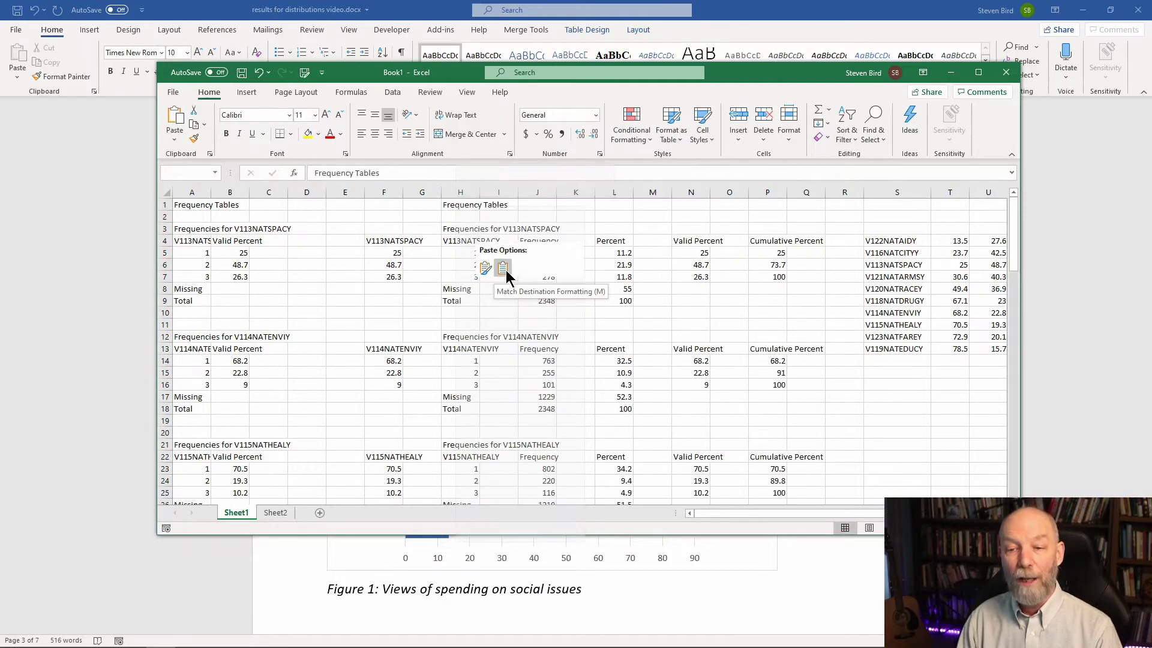
pyautogui.press('Escape')
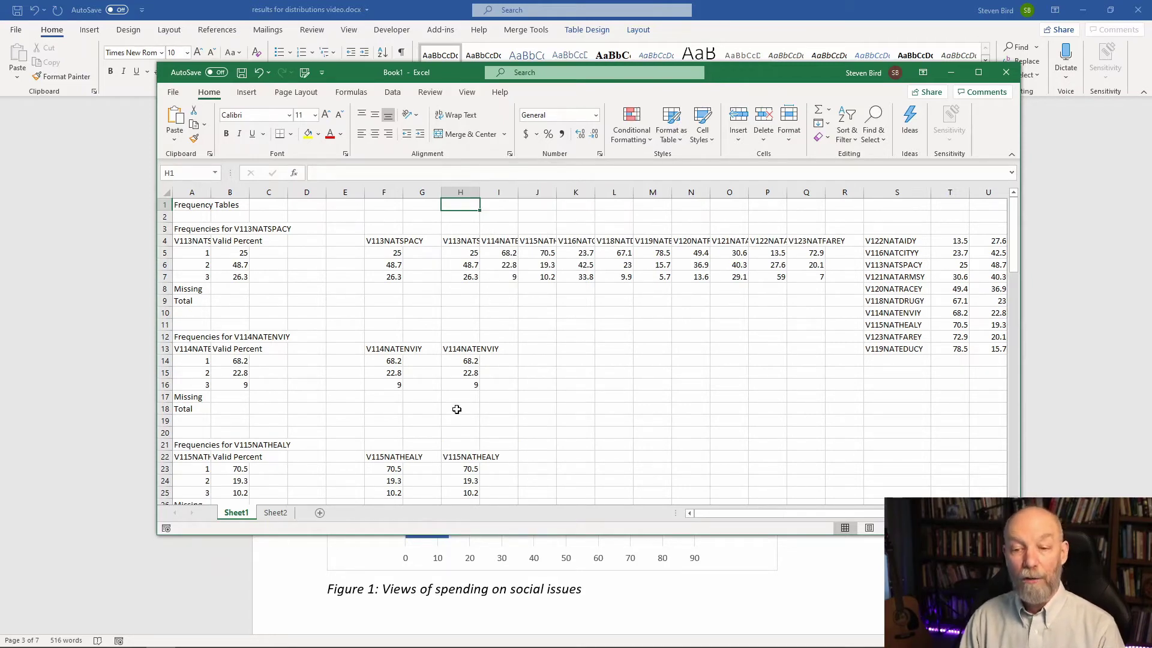
# Step: Check the plain values in column H of Sheet1 and compare them with the side-by-side summary table in H4:Q7
pyautogui.click(464, 373)
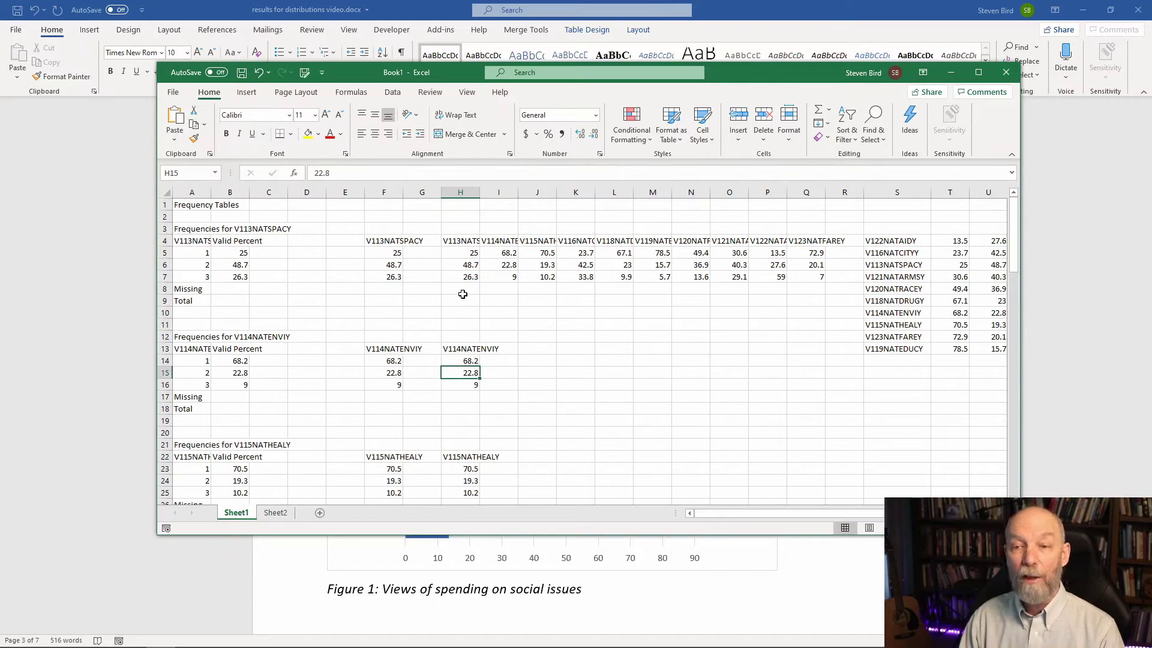
pyautogui.click(459, 256)
pyautogui.click(327, 173)
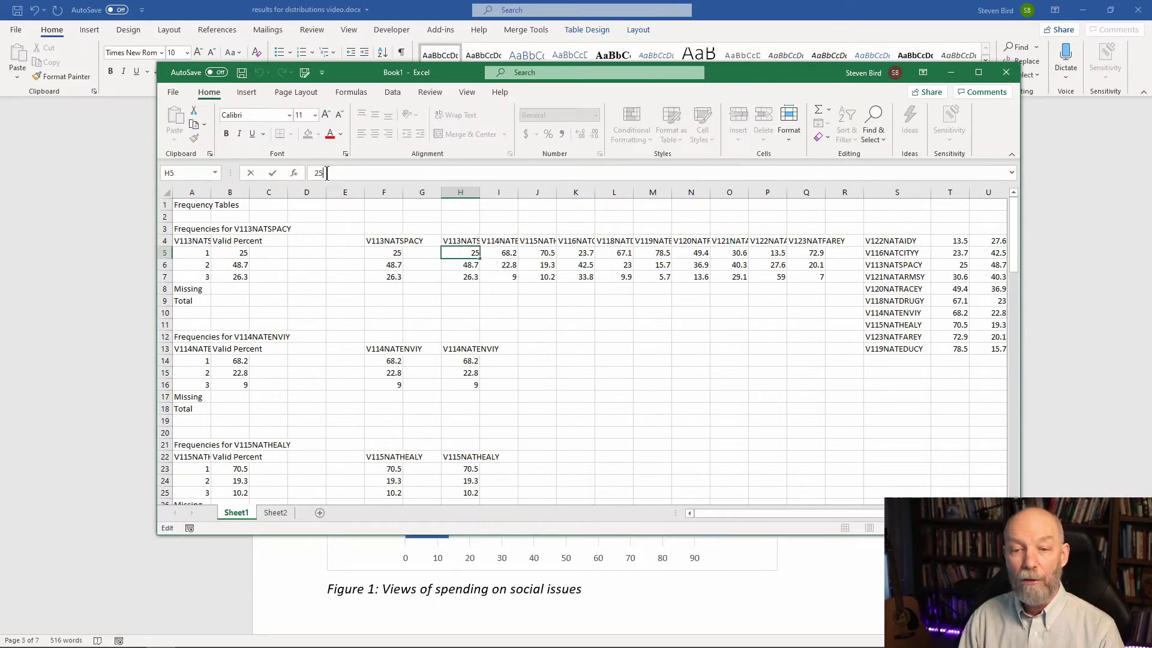
pyautogui.click(453, 260)
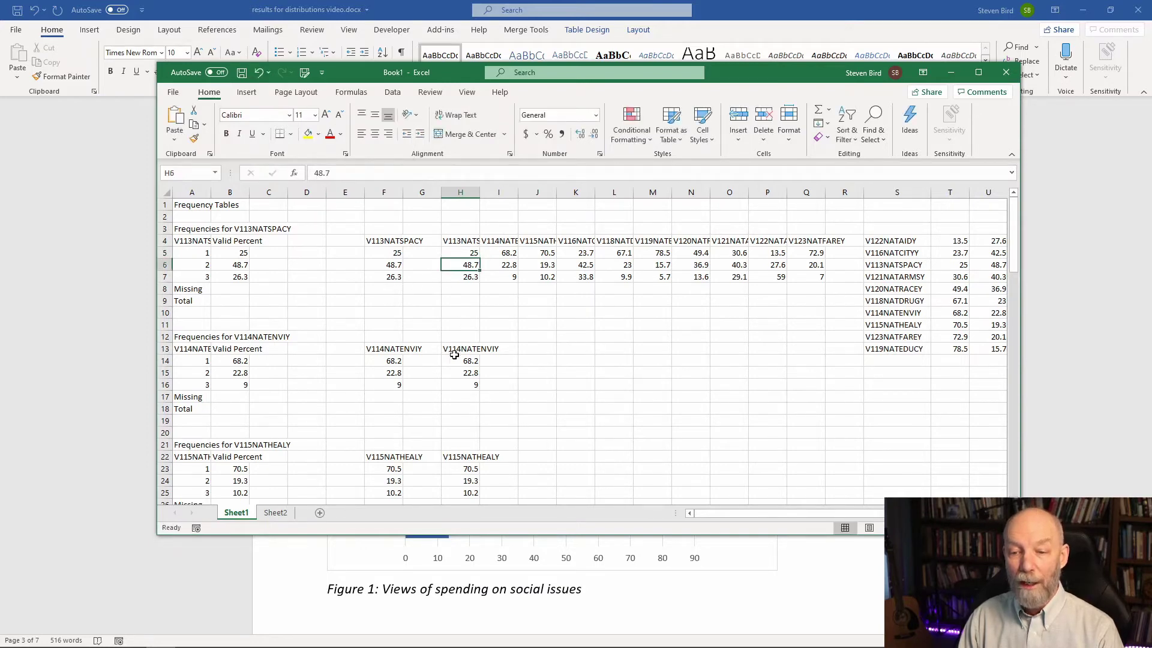
pyautogui.moveTo(456, 348); pyautogui.dragTo(459, 374)
pyautogui.click(491, 273)
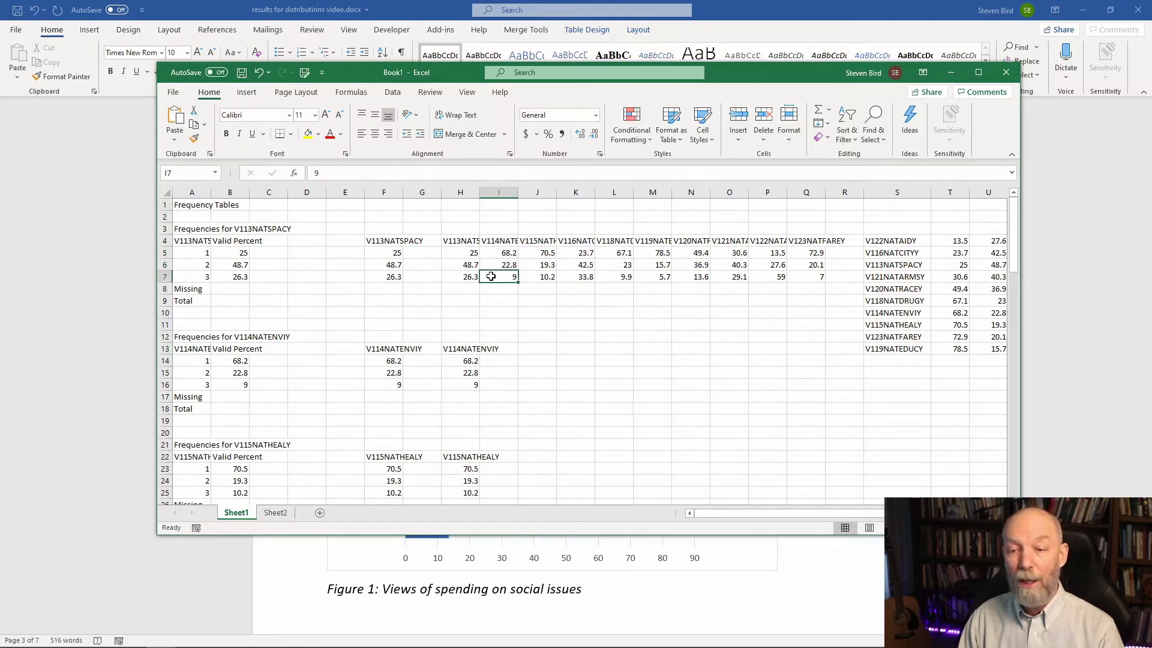
pyautogui.moveTo(461, 241); pyautogui.dragTo(821, 279)
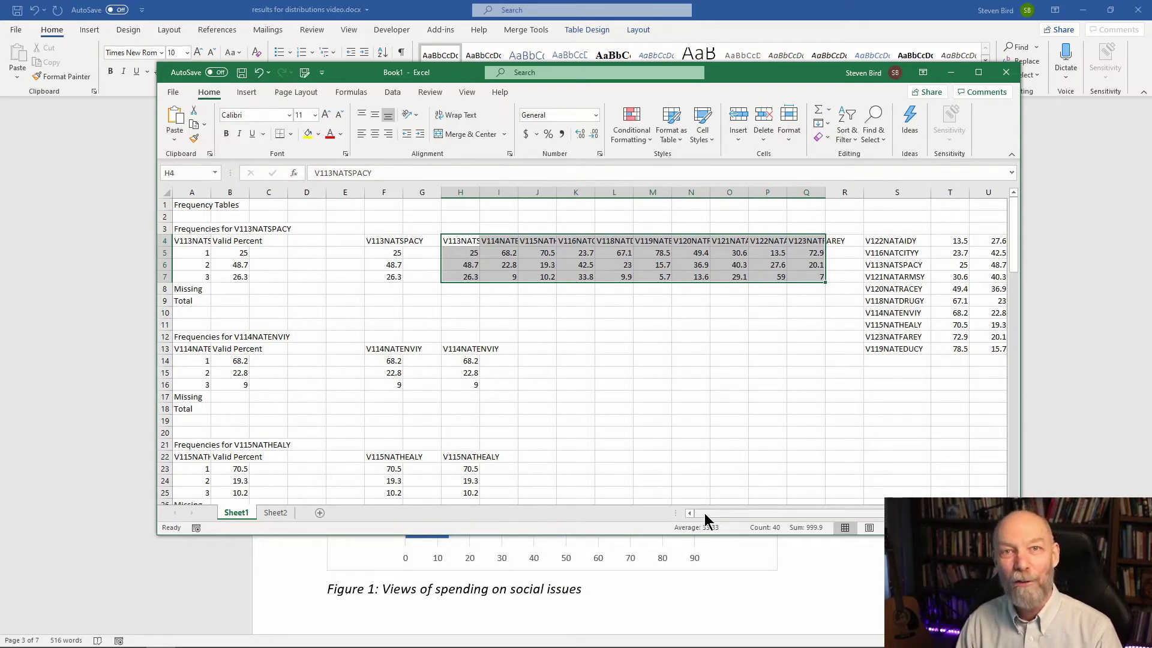
# Step: Maximize the Excel window and examine the transposed table in S4:V13, highlighting the variable names and each of the three percentage columns
pyautogui.moveTo(705, 512); pyautogui.dragTo(837, 516)
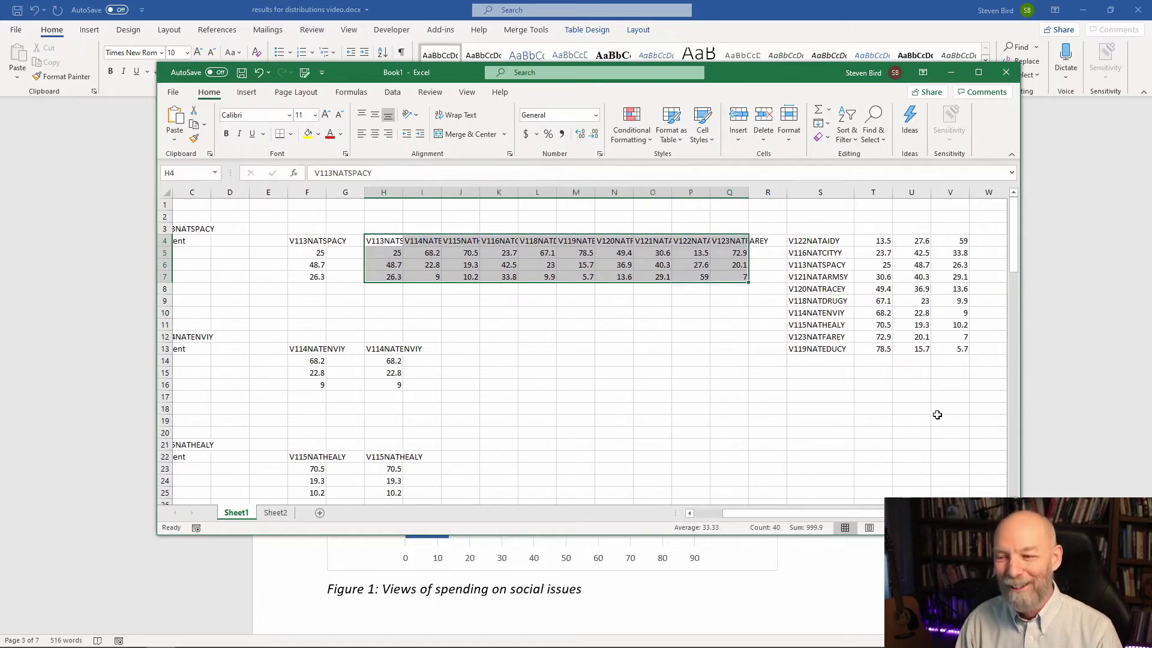
pyautogui.click(979, 72)
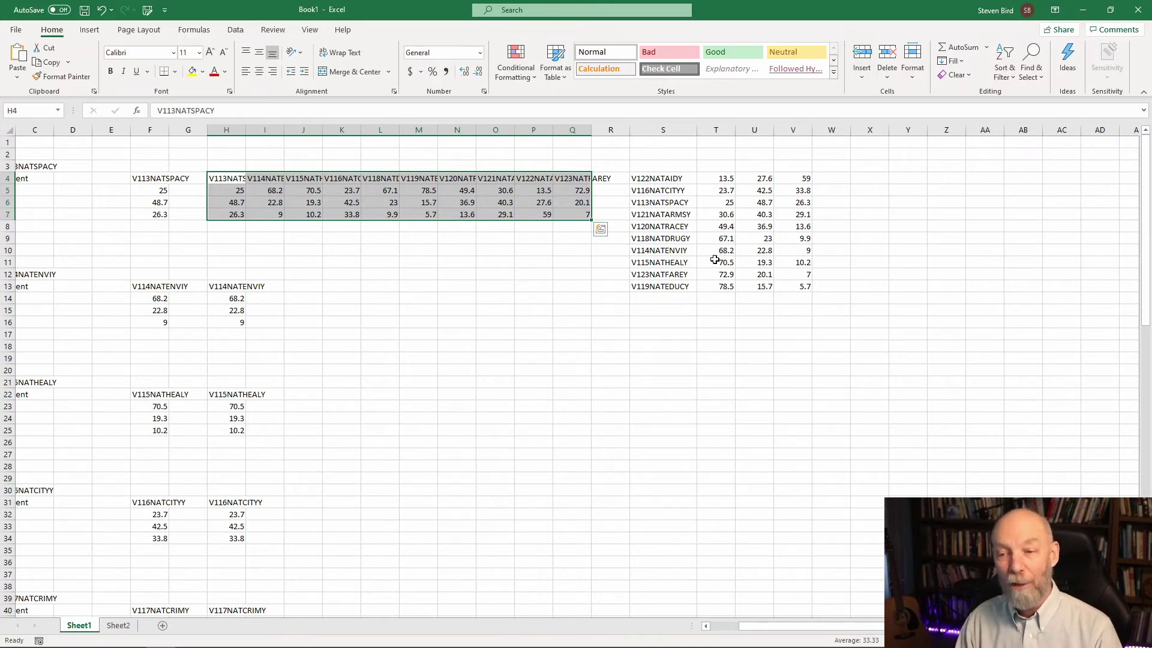
pyautogui.press('Escape')
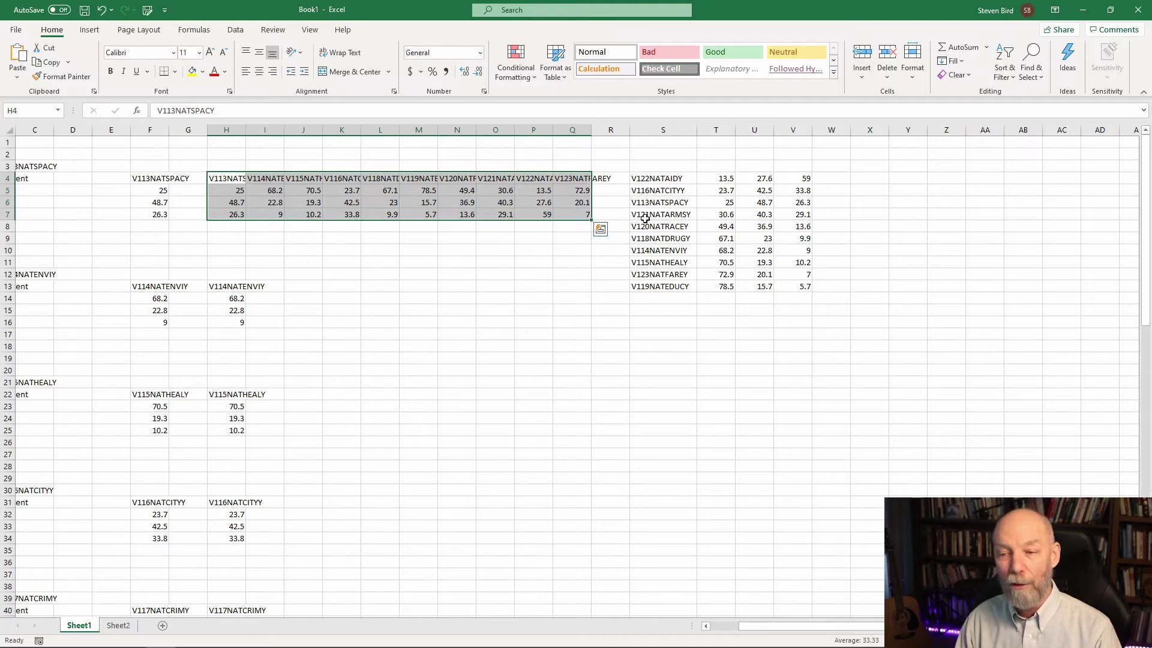
pyautogui.moveTo(643, 180); pyautogui.dragTo(645, 287)
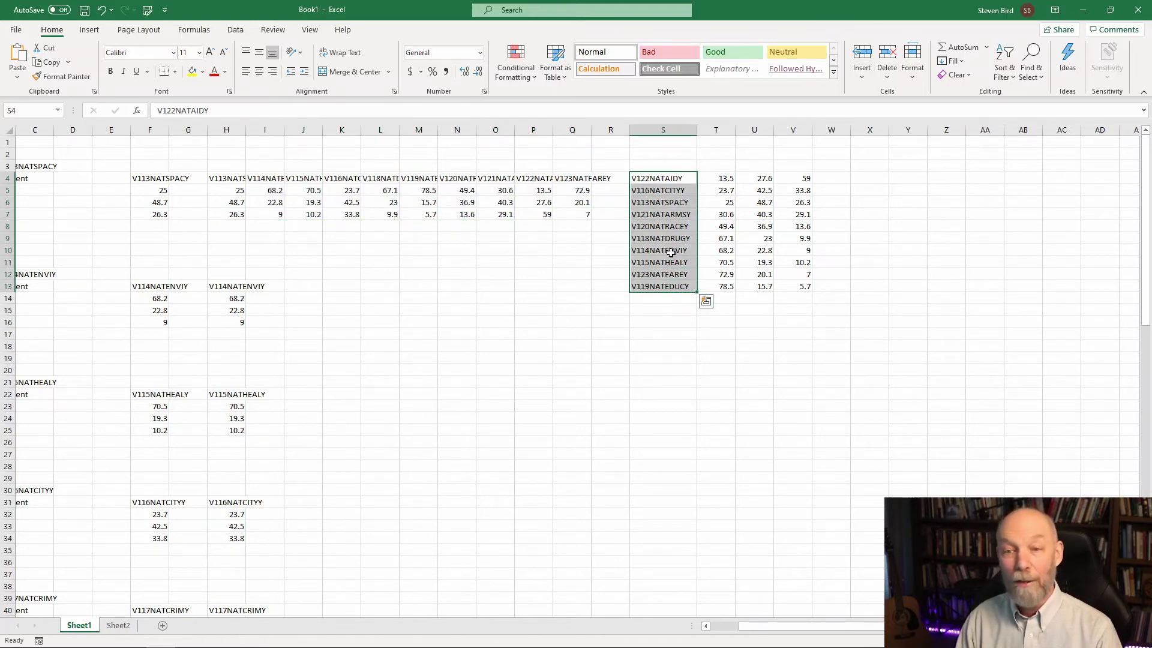
pyautogui.moveTo(728, 176); pyautogui.dragTo(729, 286)
pyautogui.moveTo(758, 179); pyautogui.dragTo(760, 287)
pyautogui.moveTo(797, 180); pyautogui.dragTo(804, 287)
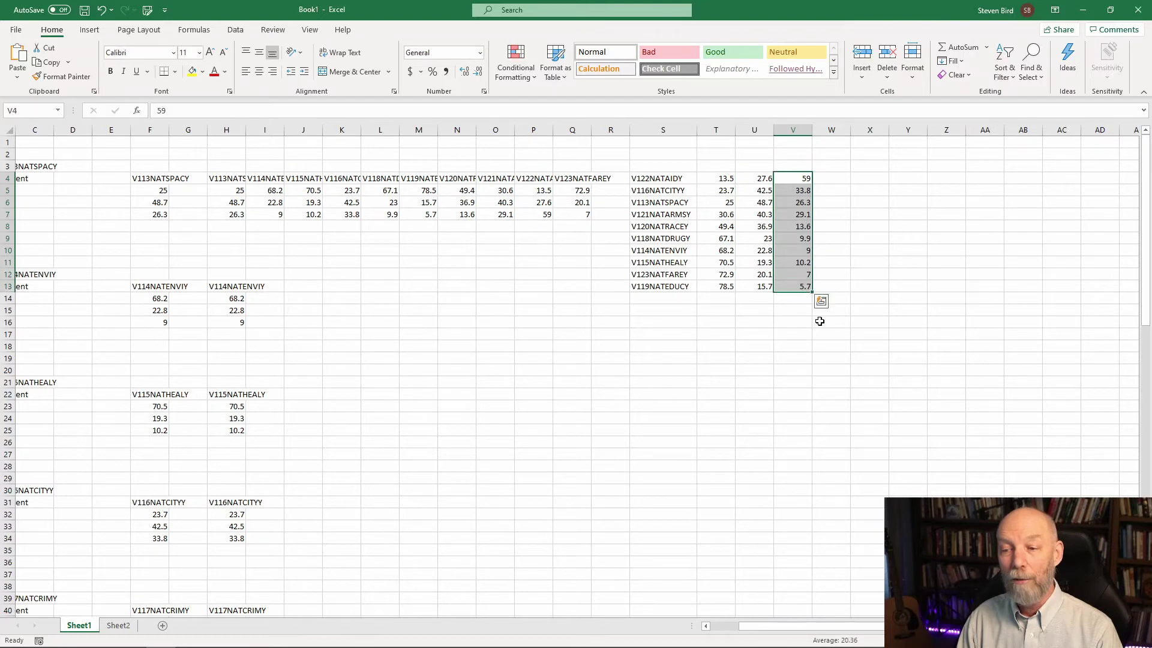
pyautogui.click(892, 352)
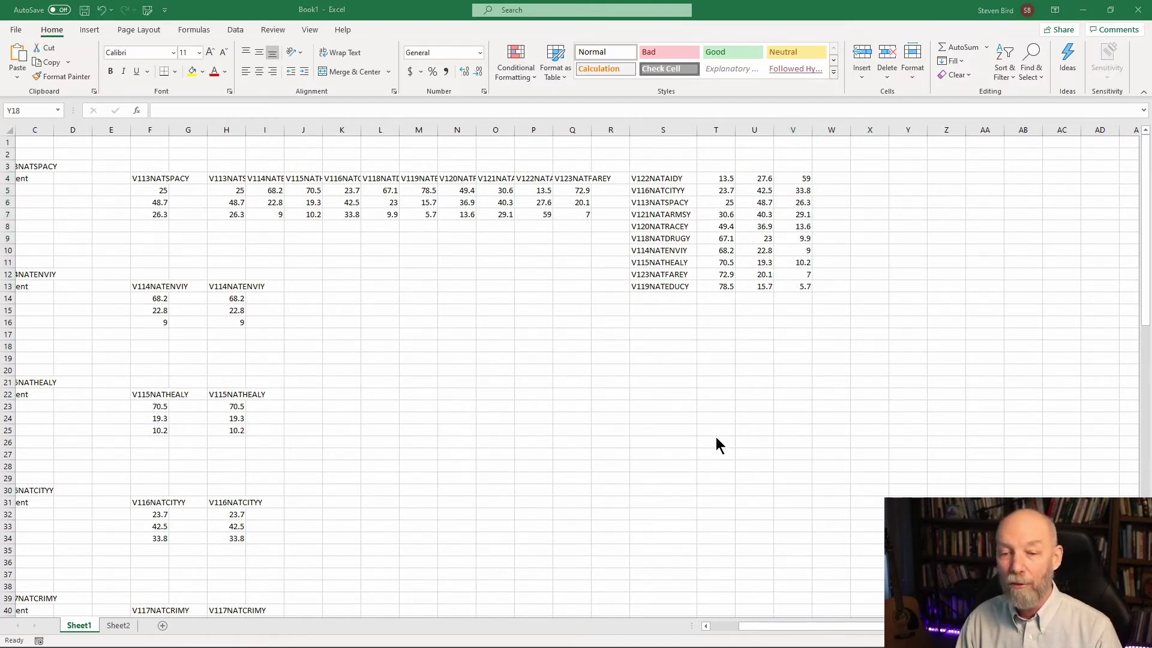
# Step: Switch to the Word results document and examine the summary table of spending percentages, highlighting its ten variable rows
pyautogui.hotkey('alt', 'Tab')
pyautogui.scroll(10, 624, 408)
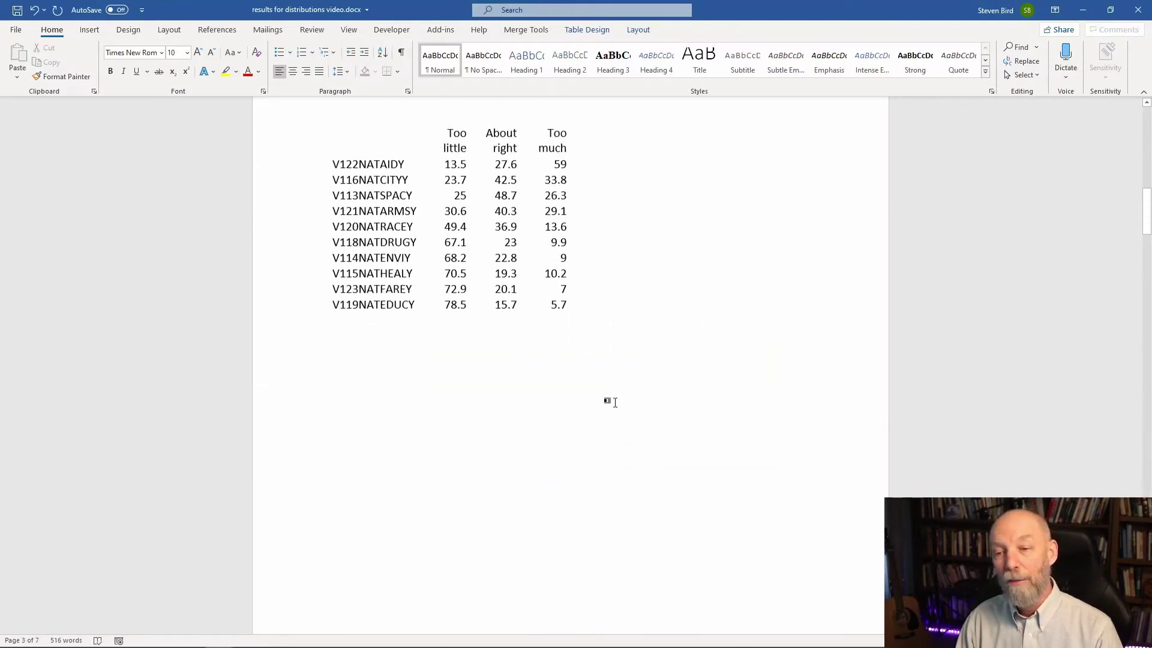
pyautogui.scroll(15, 613, 402)
pyautogui.scroll(-15, 613, 402)
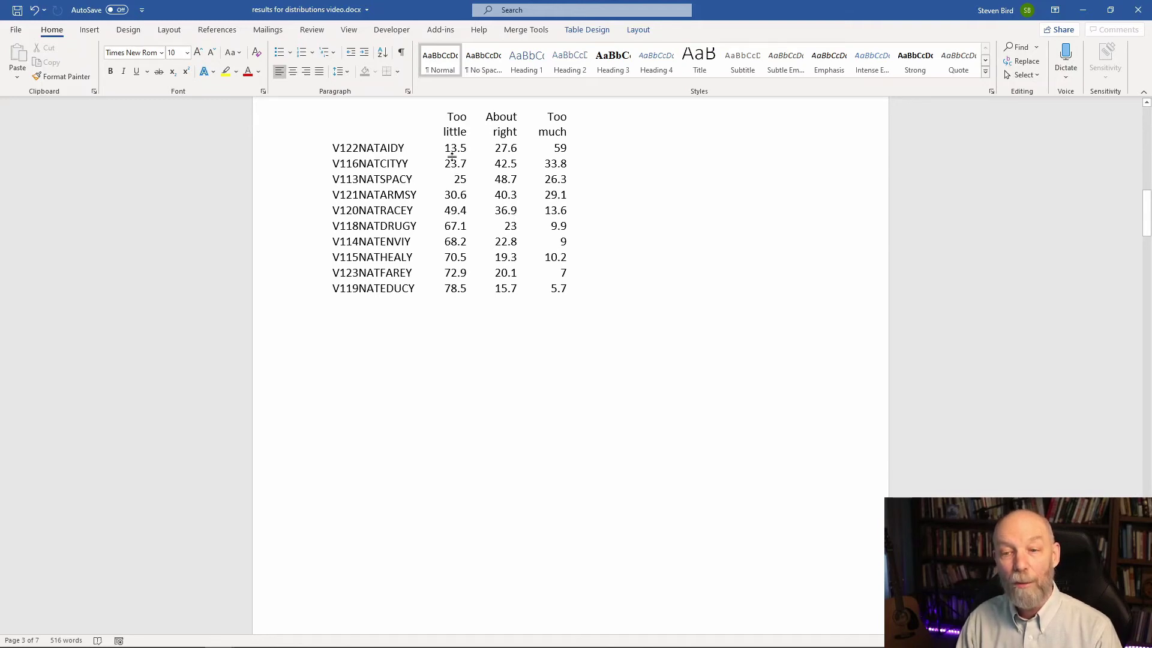
pyautogui.moveTo(391, 151); pyautogui.dragTo(557, 301)
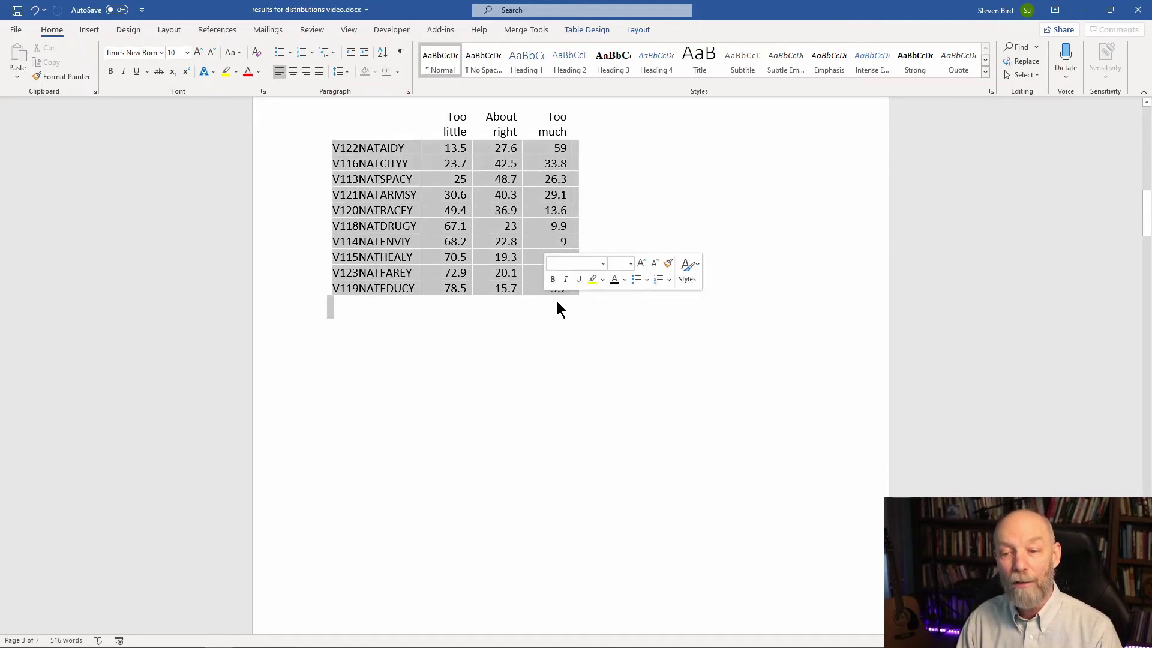
pyautogui.click(673, 332)
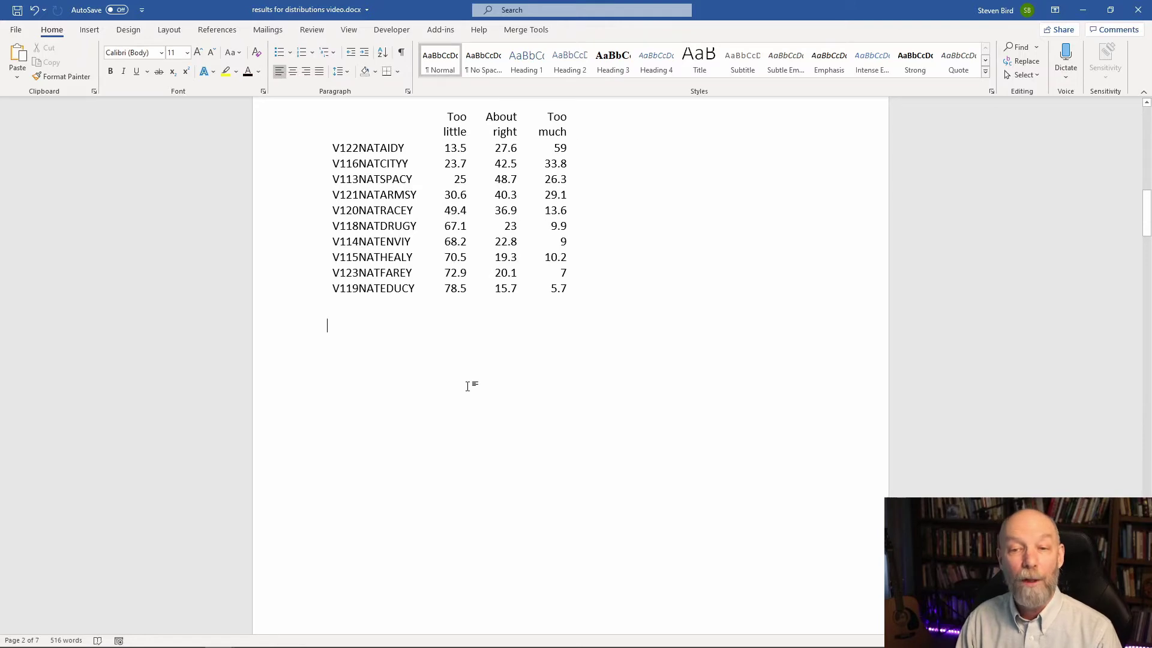
# Step: Try inserting a Clustered Bar chart with sample data below the summary table, close its data sheet and undo the insertion
pyautogui.press('Return')
pyautogui.press('Return')
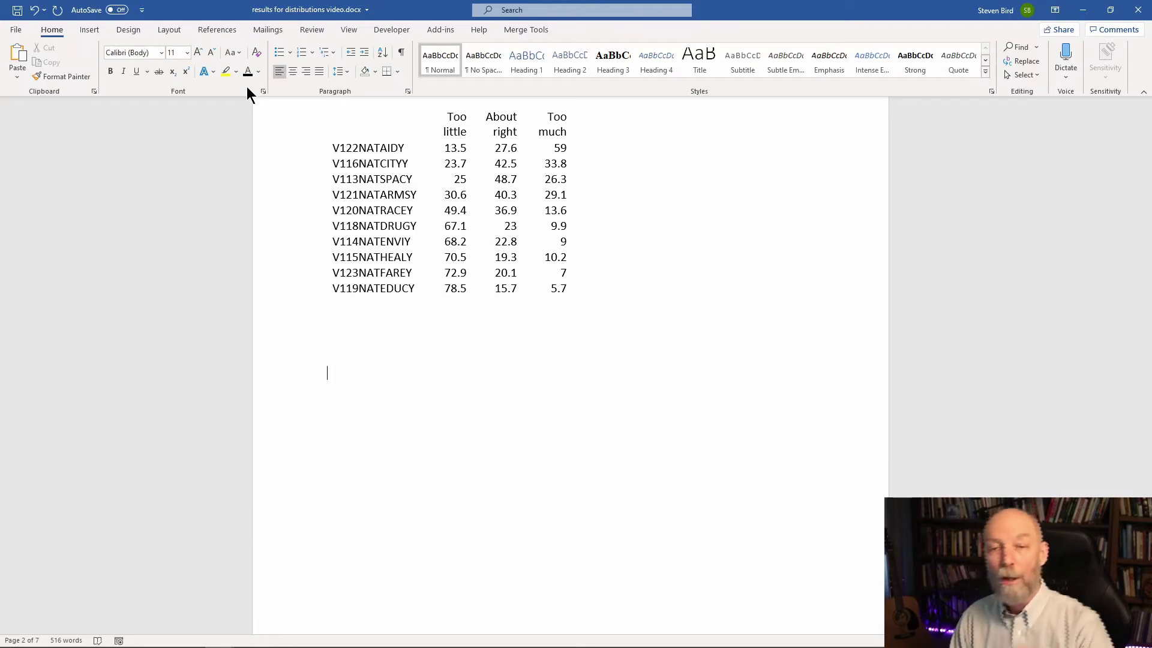
pyautogui.click(90, 30)
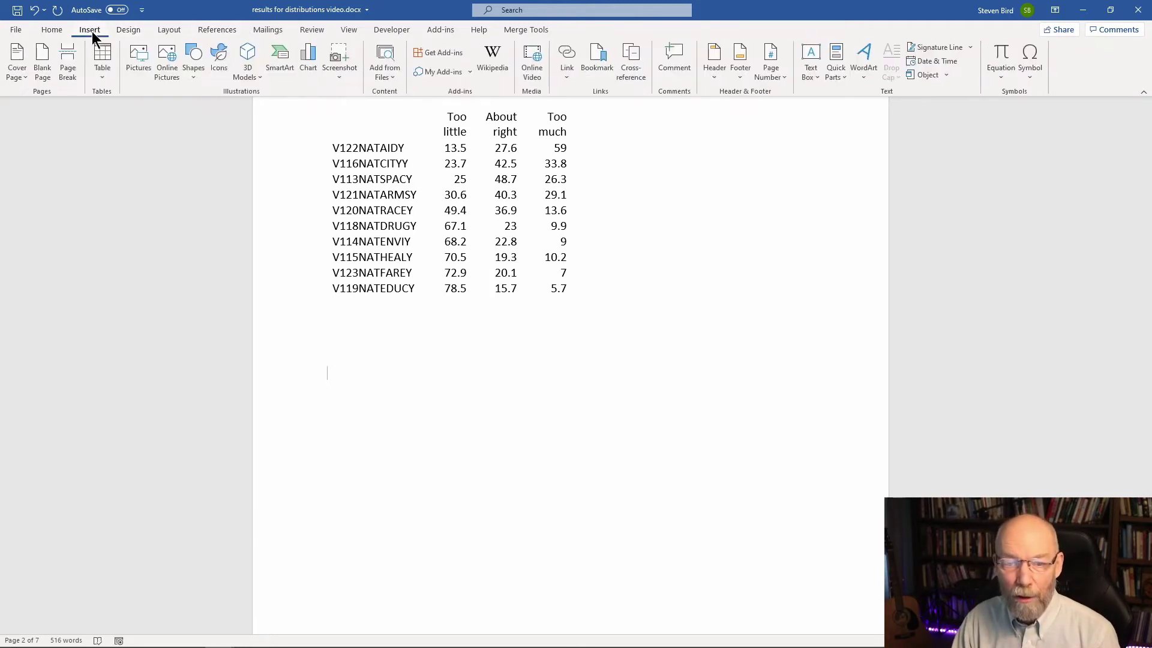
pyautogui.click(309, 71)
pyautogui.moveTo(492, 258)
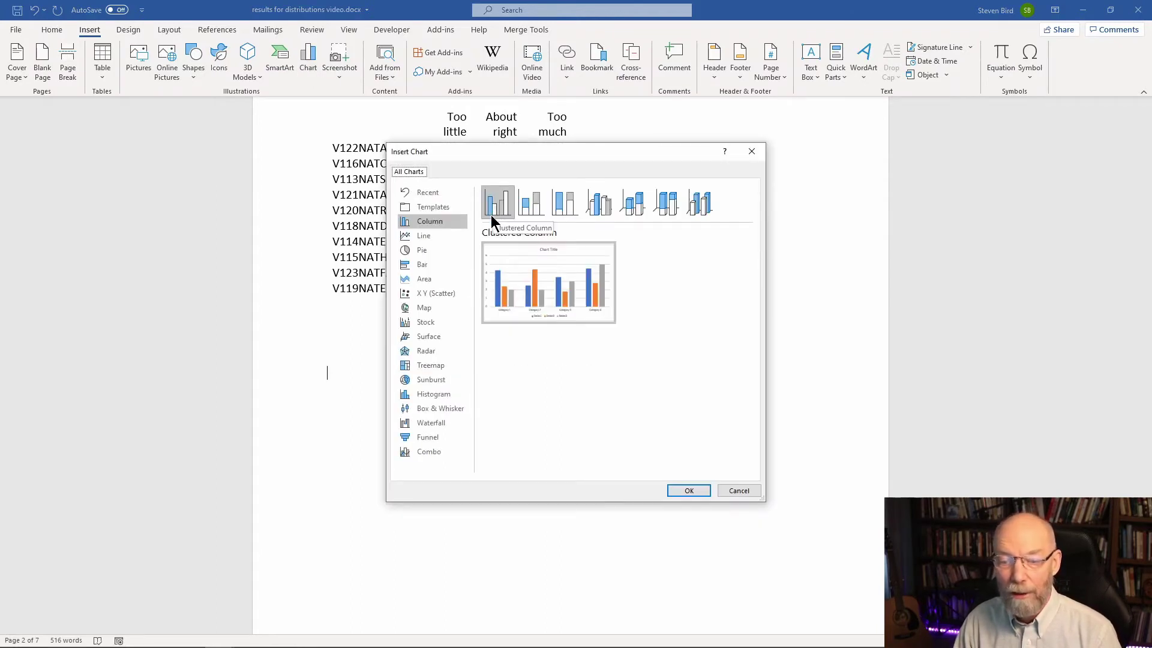
pyautogui.click(451, 268)
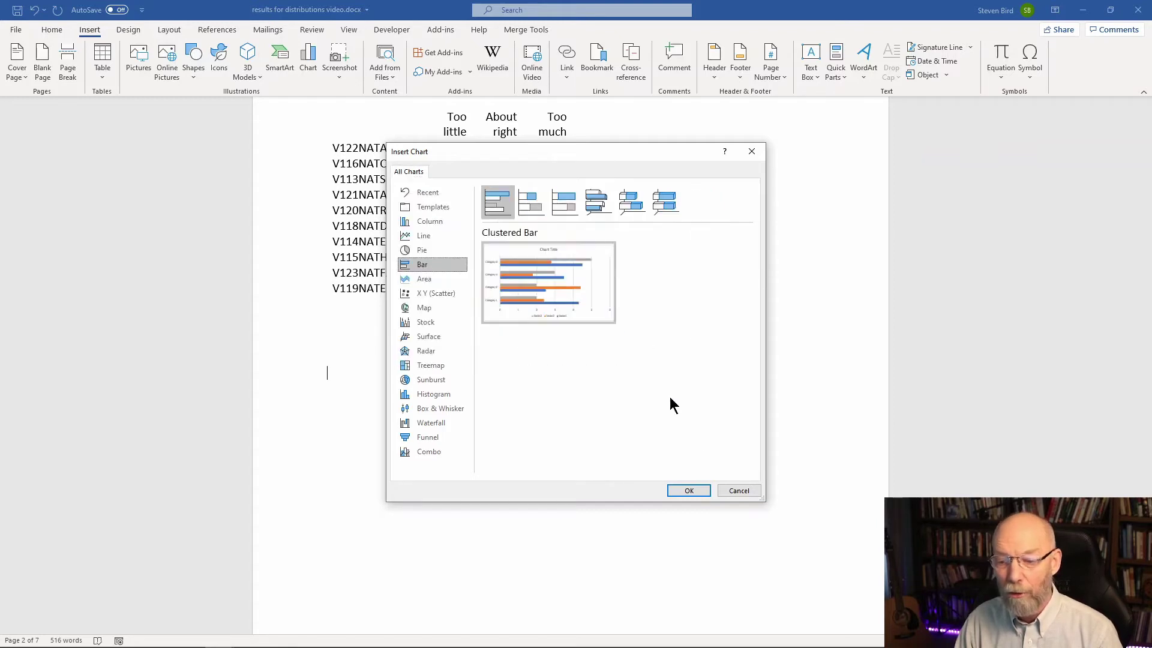
pyautogui.click(700, 495)
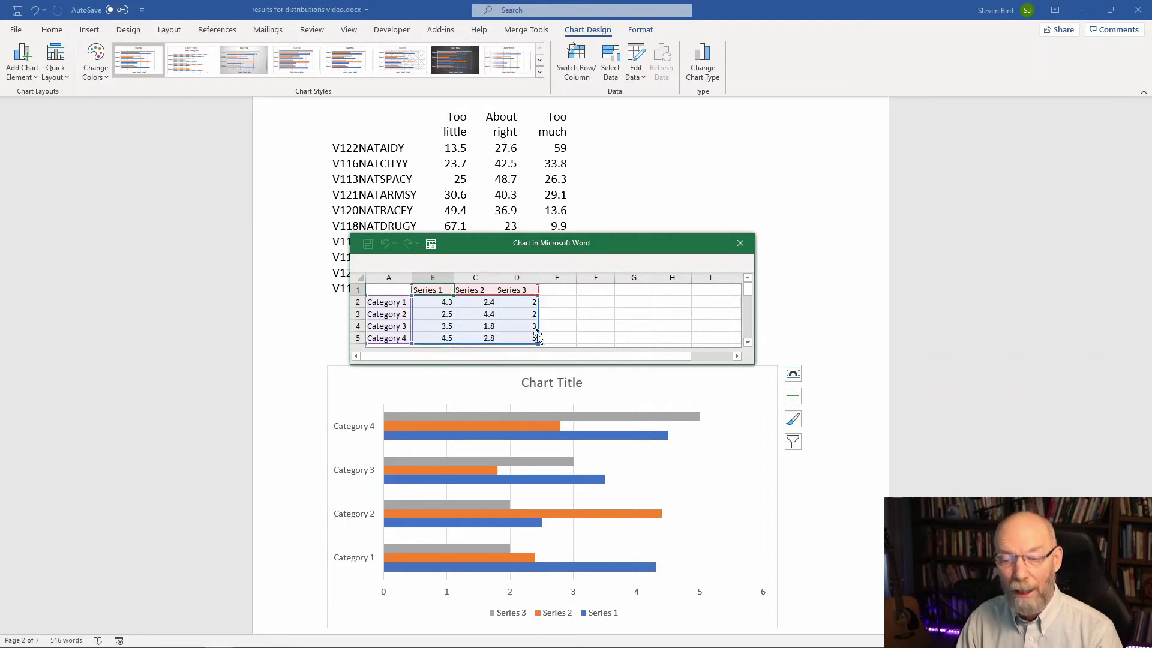
pyautogui.click(742, 246)
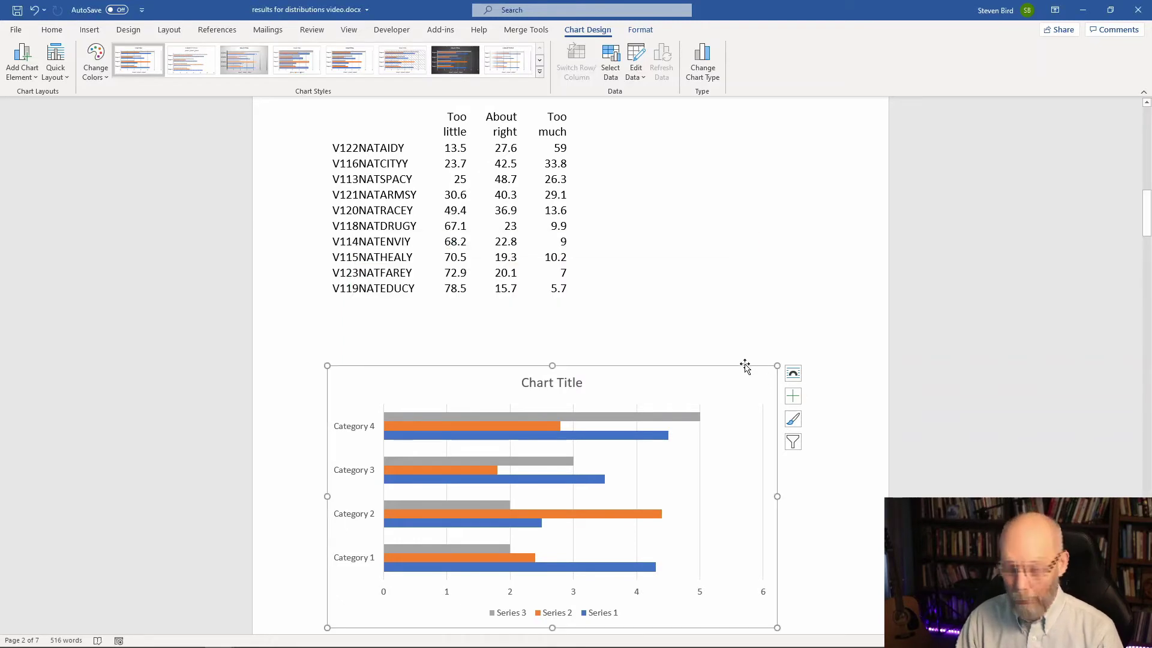
pyautogui.hotkey('ctrl', 'z')
# Step: Review the Figure 1 clustered bar chart and open its source data in Excel
pyautogui.scroll(-15, 734, 365)
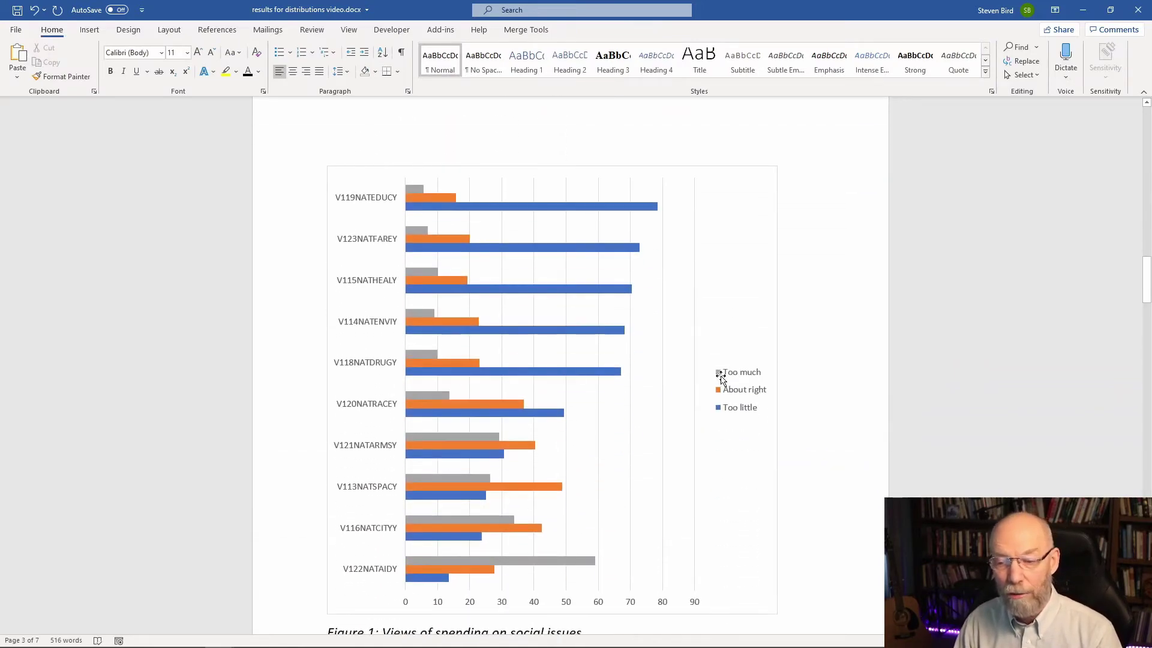
pyautogui.scroll(-1, 720, 375)
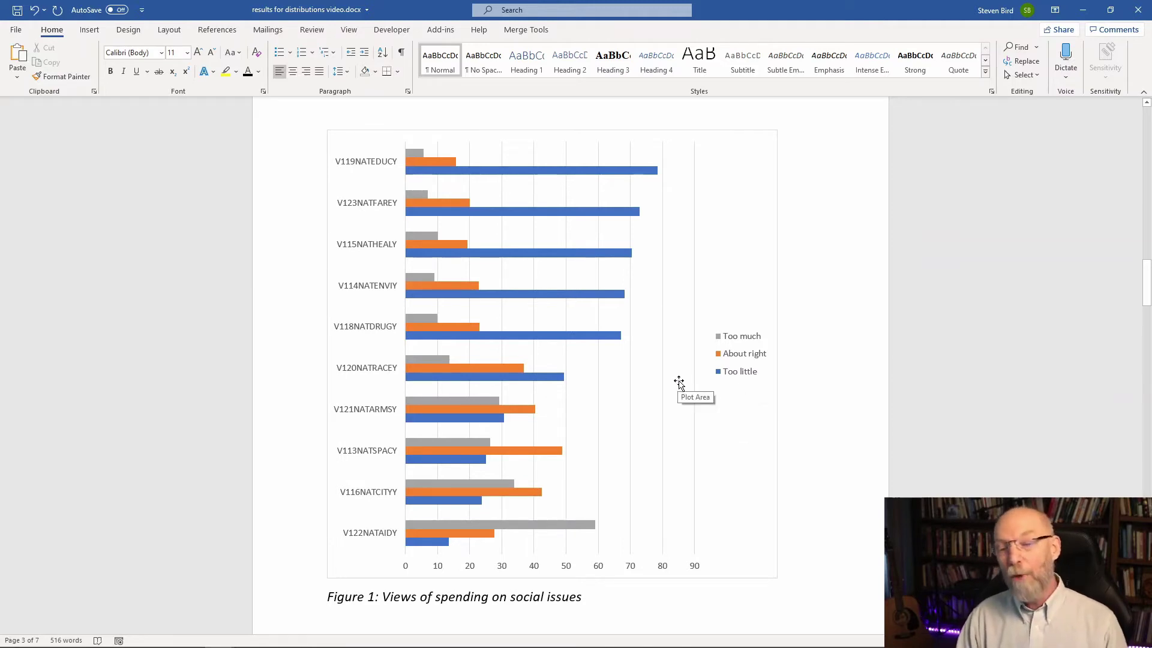
pyautogui.scroll(1, 679, 385)
pyautogui.click(679, 334)
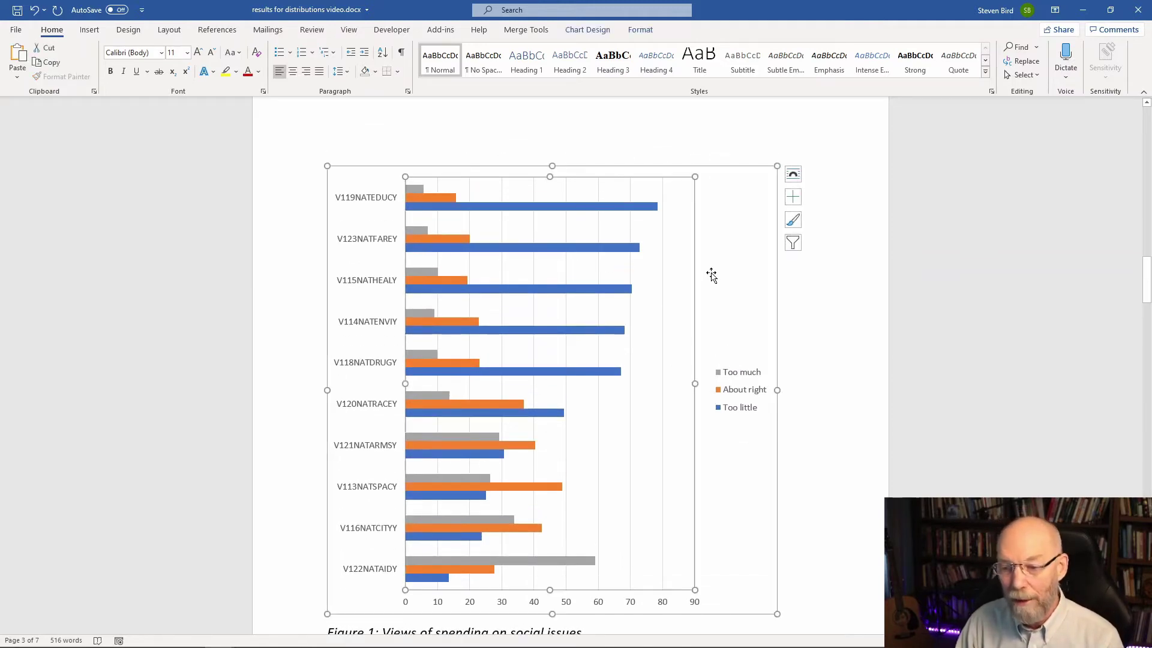
pyautogui.click(727, 240)
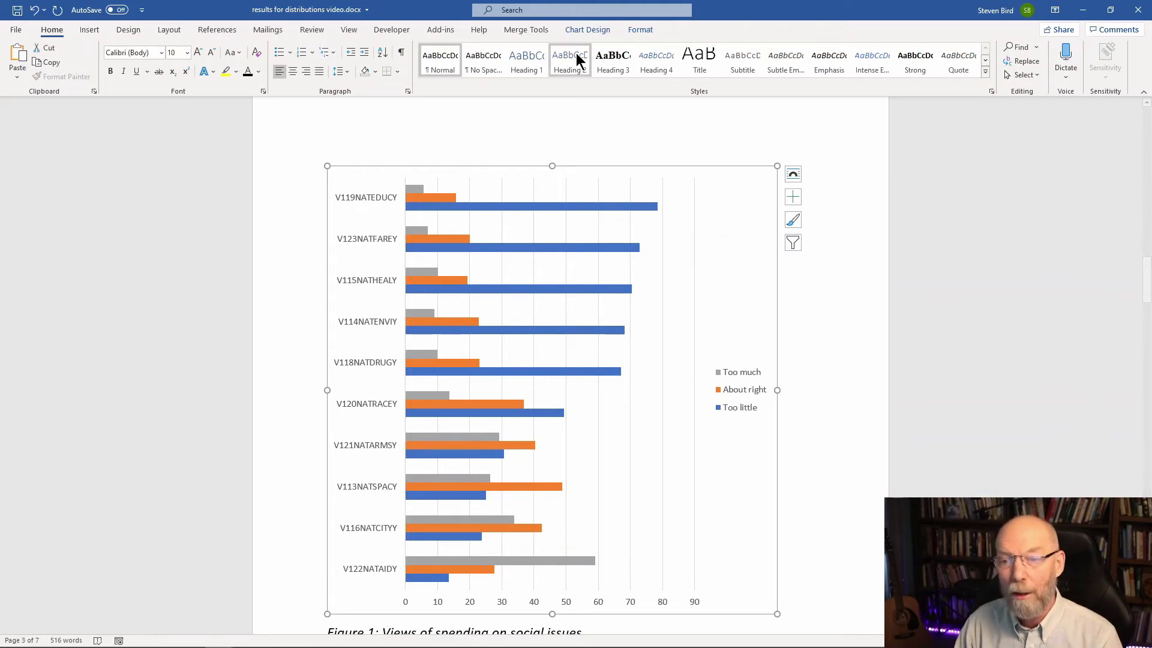
pyautogui.click(605, 35)
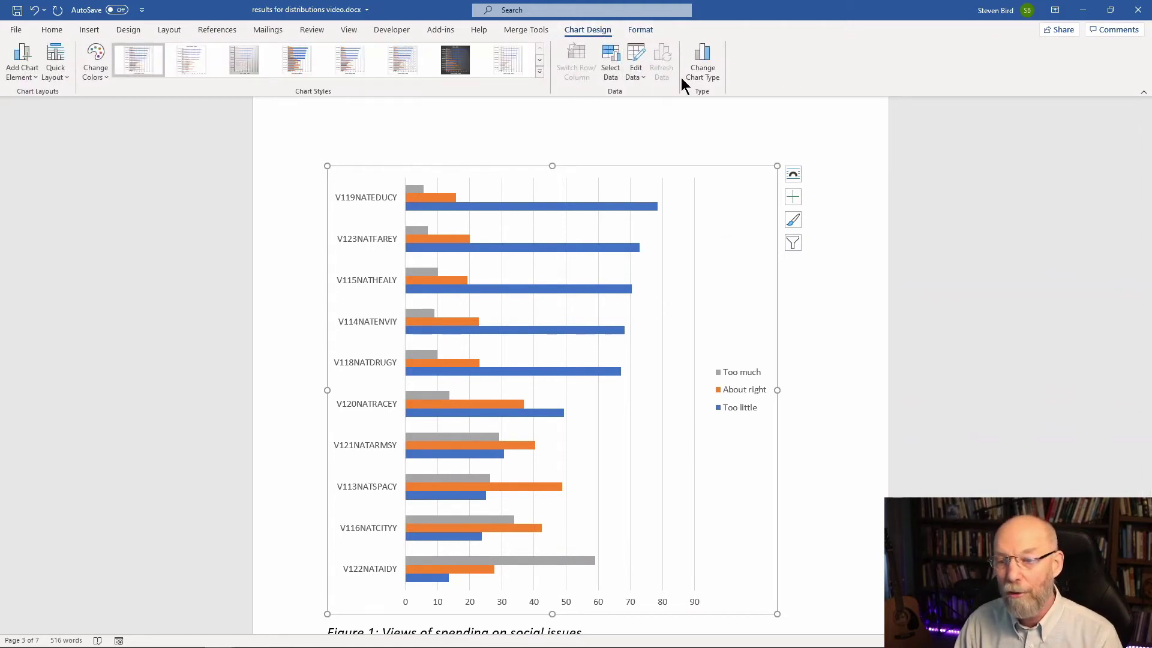
pyautogui.click(633, 77)
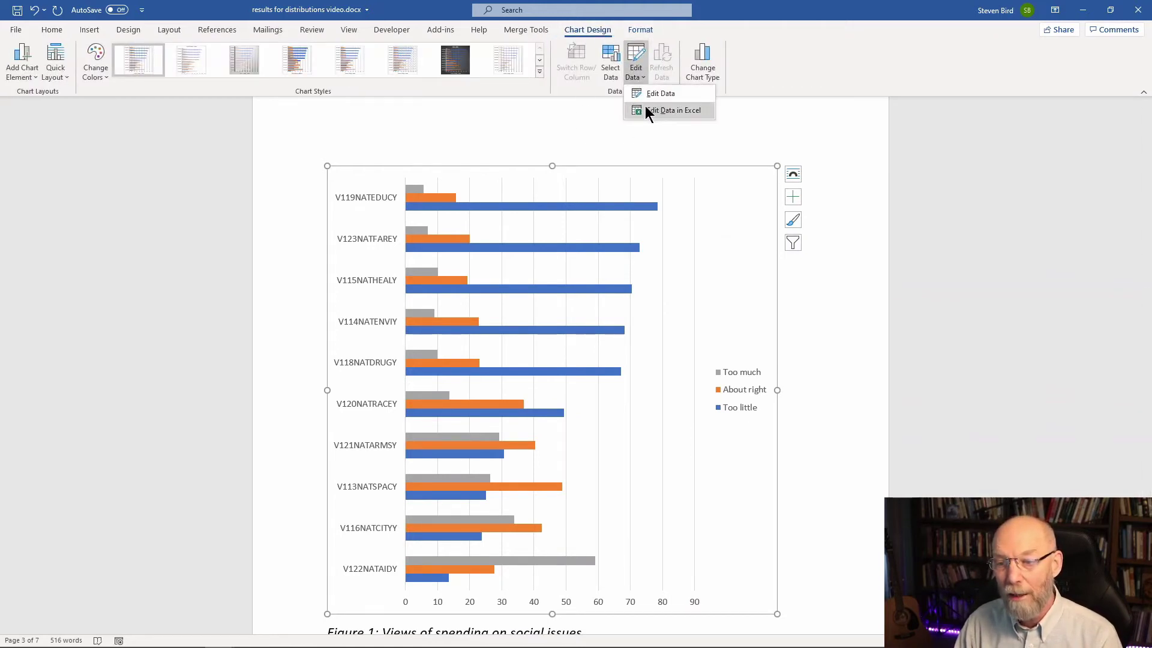
pyautogui.click(649, 111)
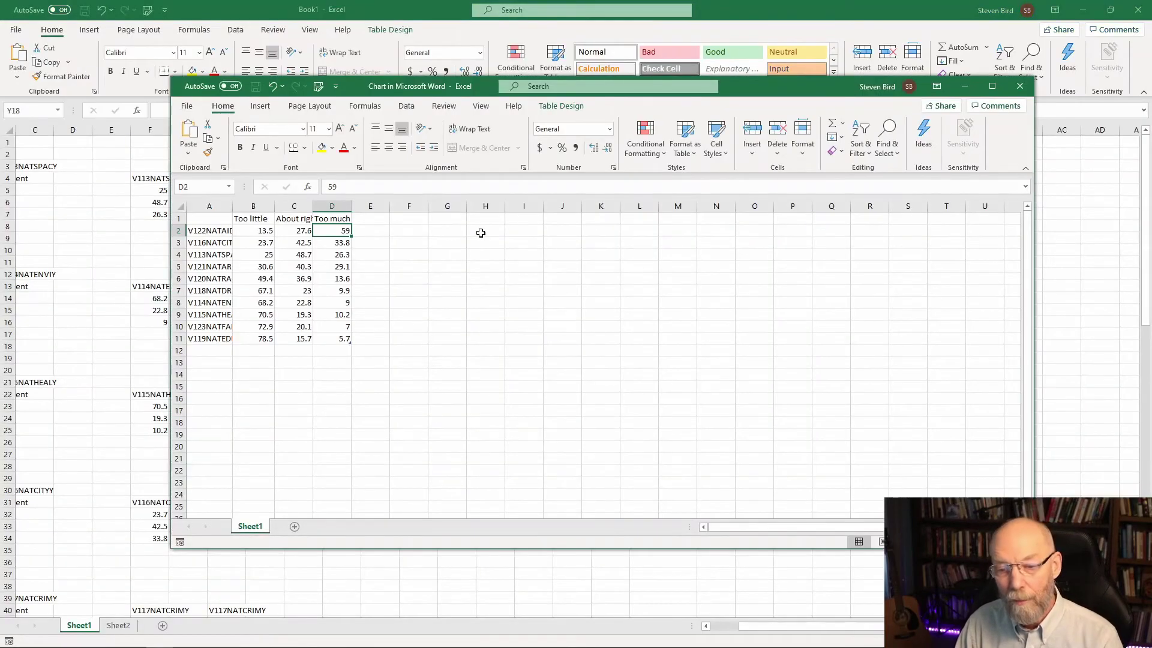
# Step: Set up a custom sort of chart data A2:D11 by Too little, Smallest to Largest, and cancel it
pyautogui.moveTo(219, 229); pyautogui.dragTo(334, 345)
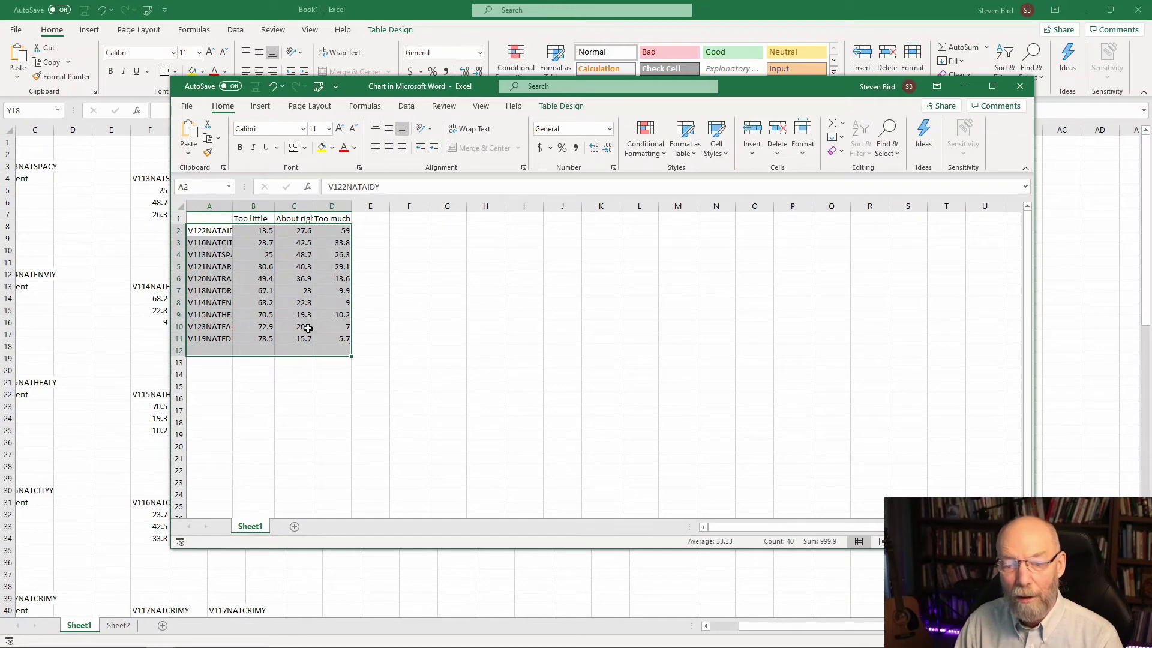
pyautogui.click(257, 276)
pyautogui.moveTo(227, 230); pyautogui.dragTo(336, 336)
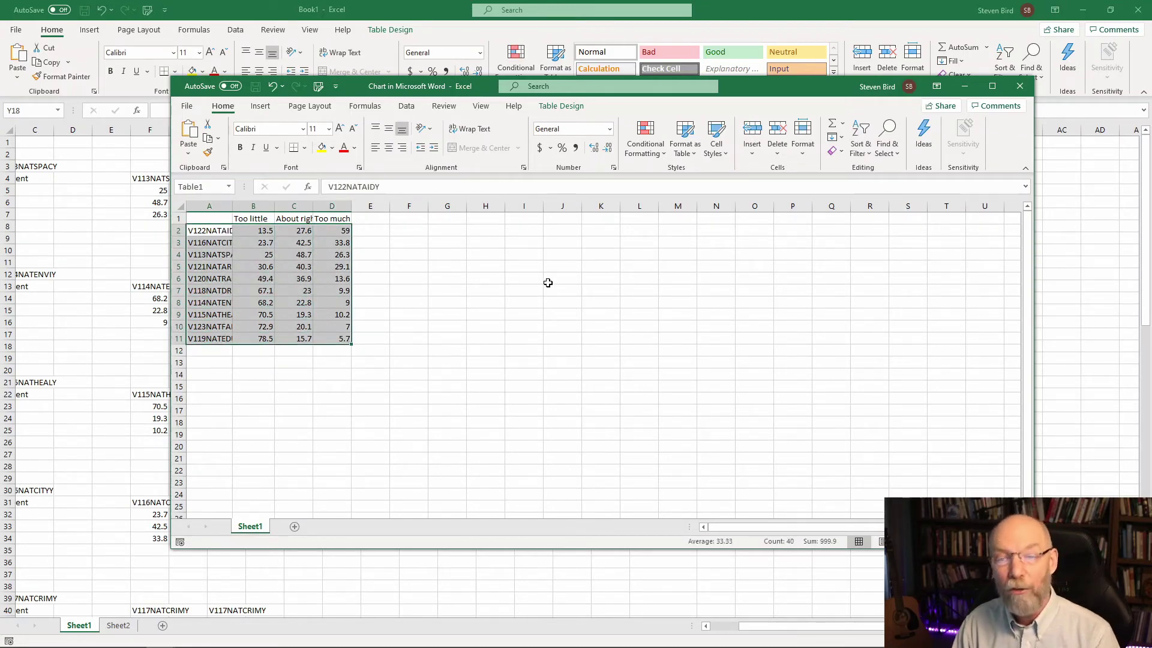
pyautogui.click(862, 148)
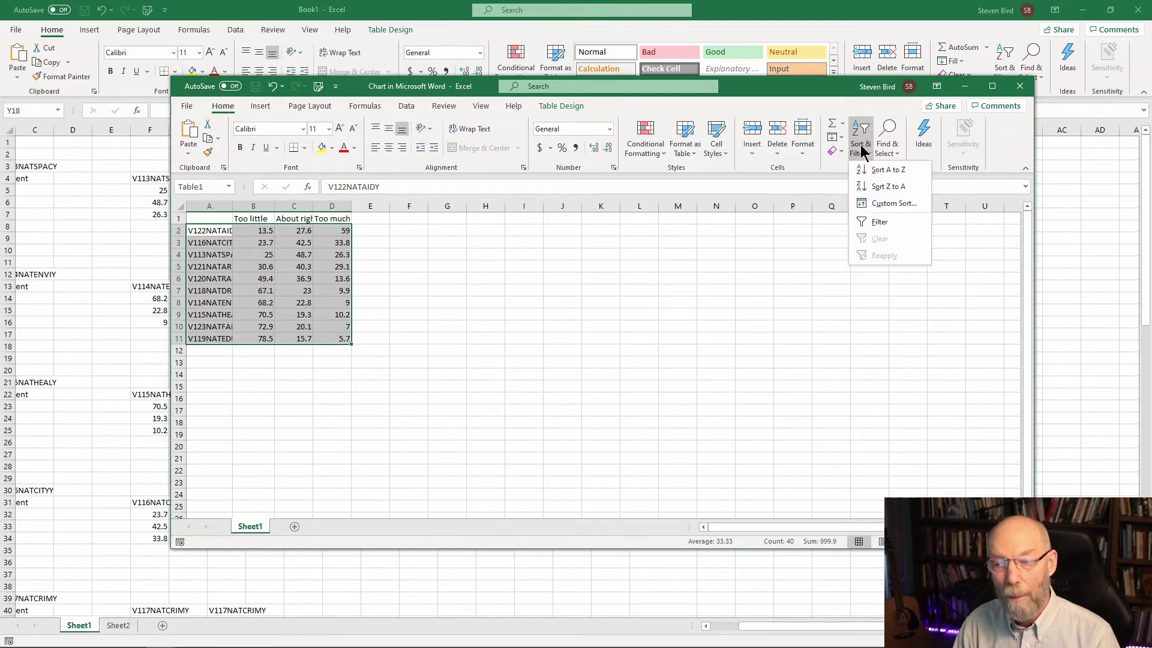
pyautogui.click(866, 205)
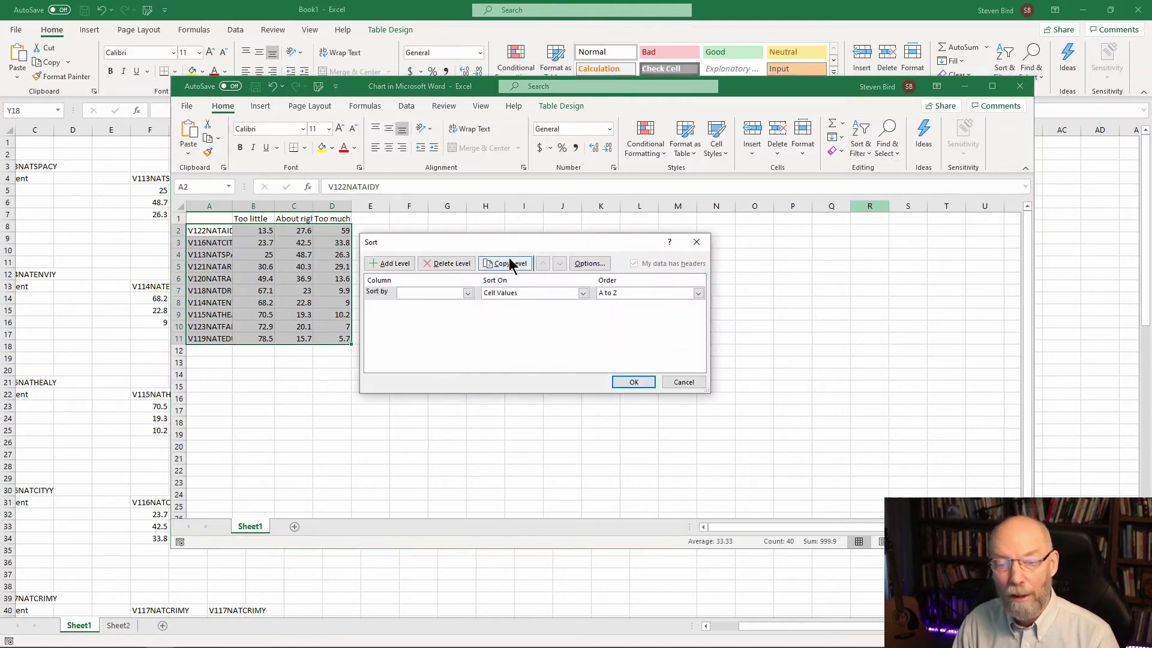
pyautogui.moveTo(502, 243); pyautogui.dragTo(600, 240)
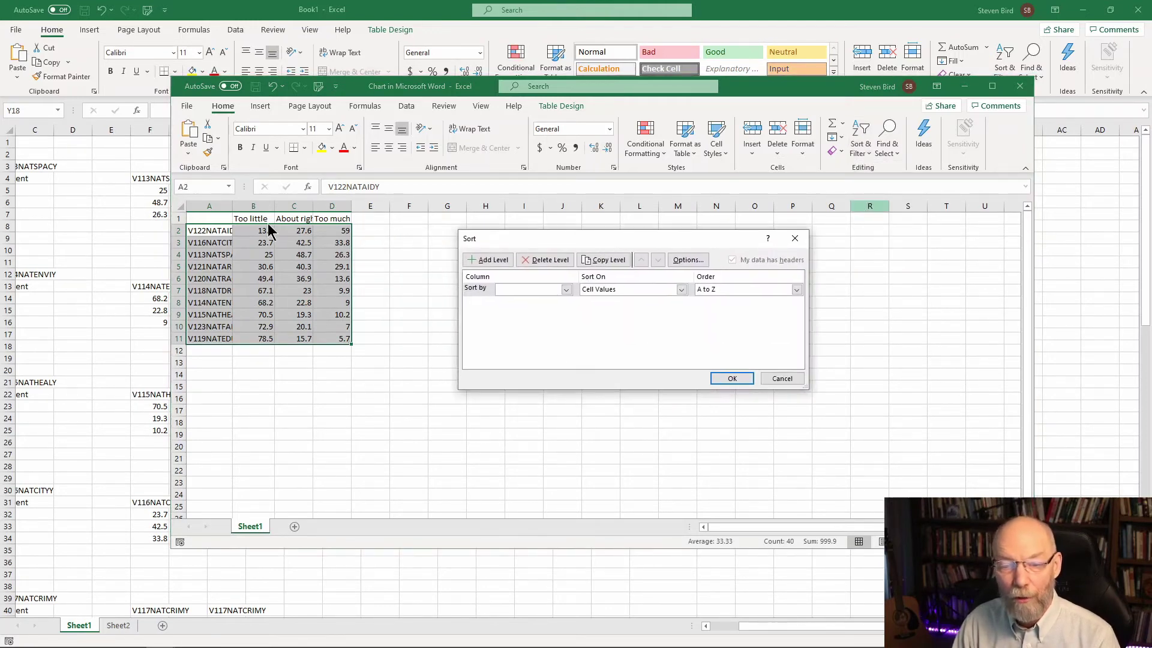
pyautogui.click(567, 289)
pyautogui.click(560, 307)
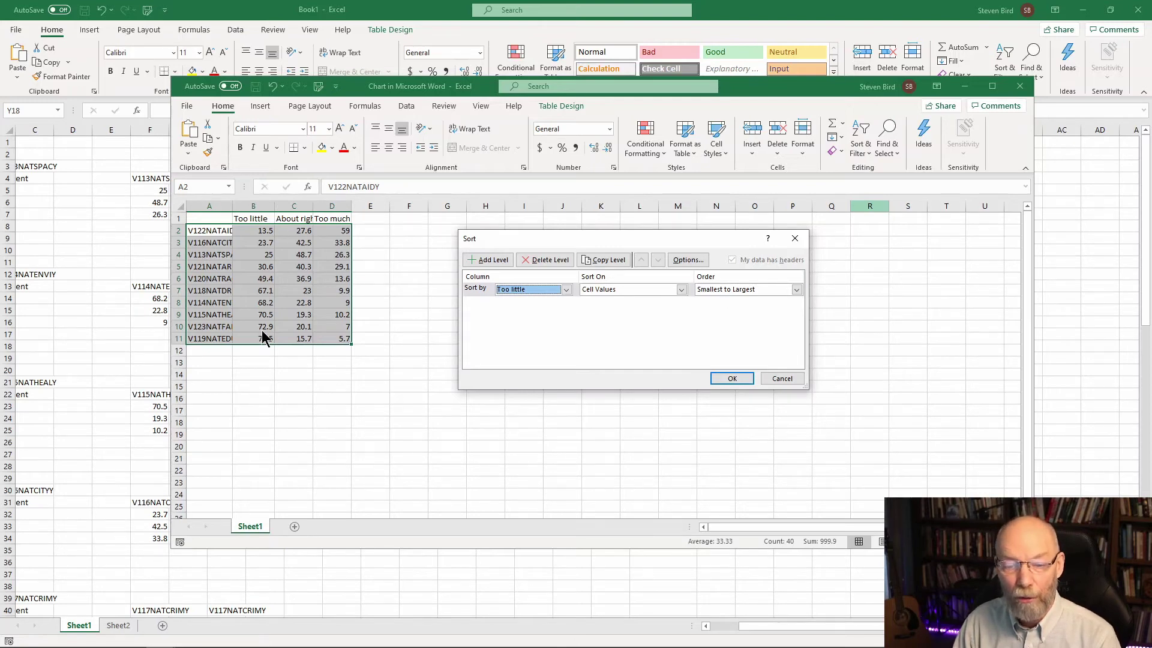
pyautogui.click(775, 380)
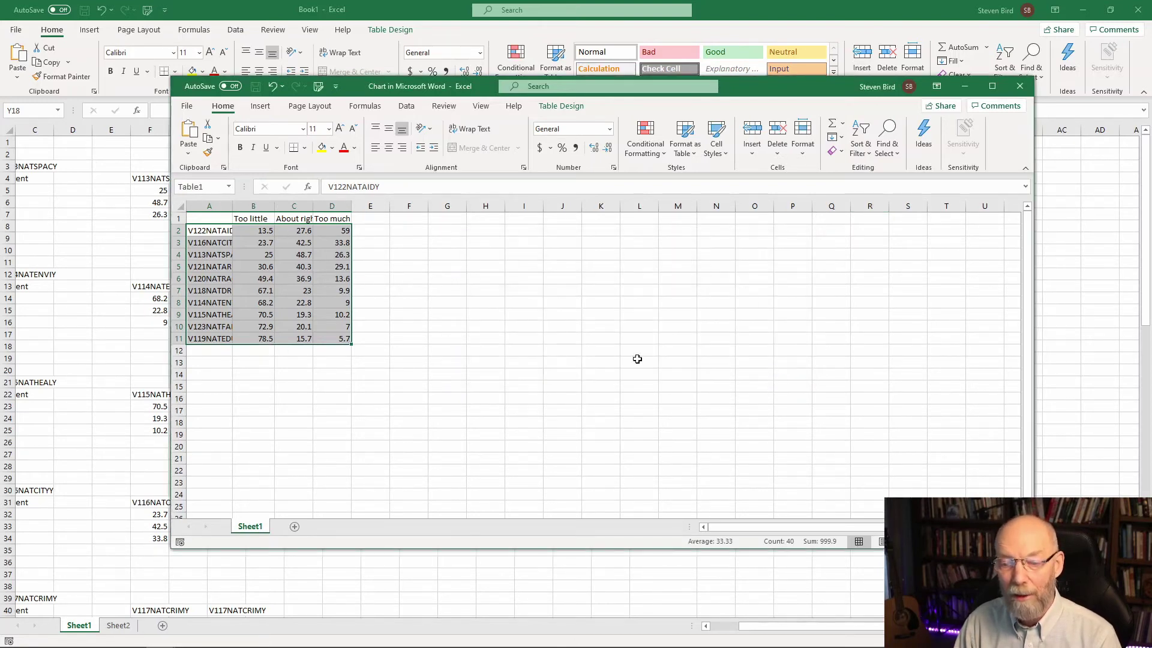
pyautogui.click(513, 326)
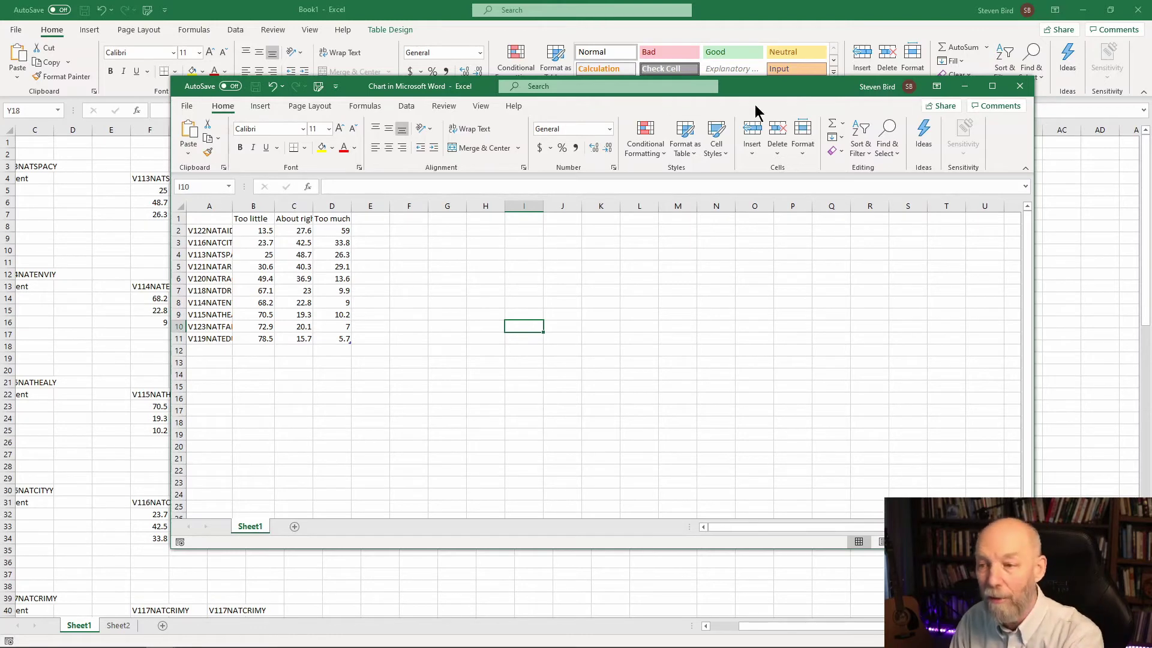
# Step: Minimize both Excel windows and compare the Figure 1 clustered bars with the Figure 2 stacked bars in Word
pyautogui.click(964, 87)
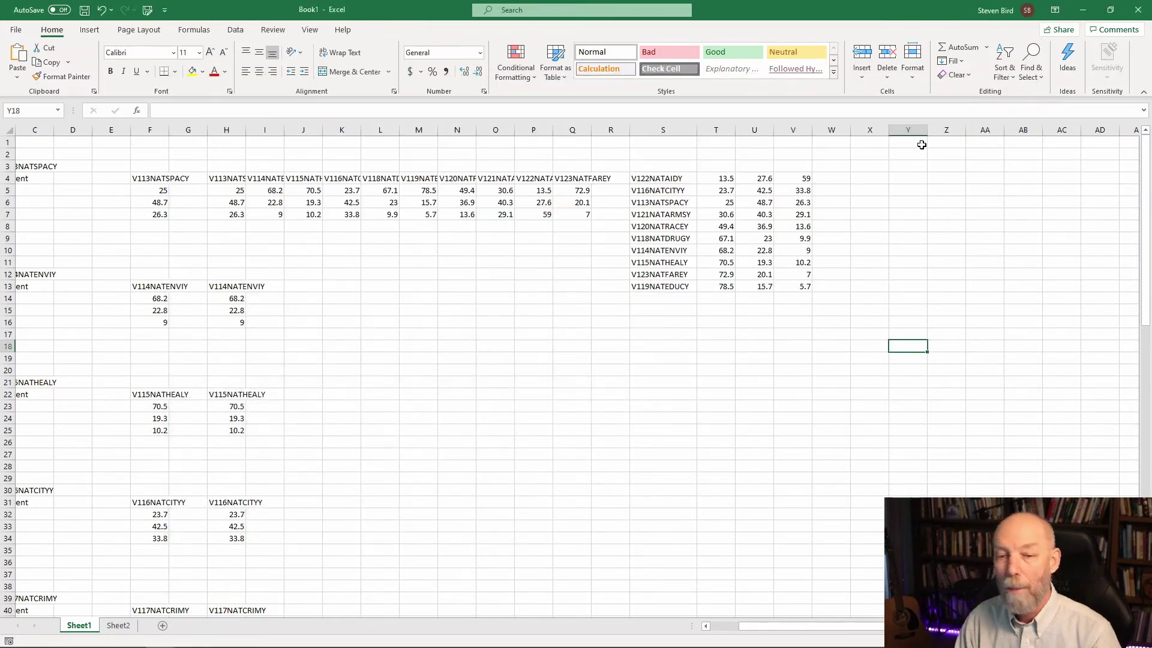
pyautogui.click(1082, 10)
pyautogui.scroll(-1, 852, 257)
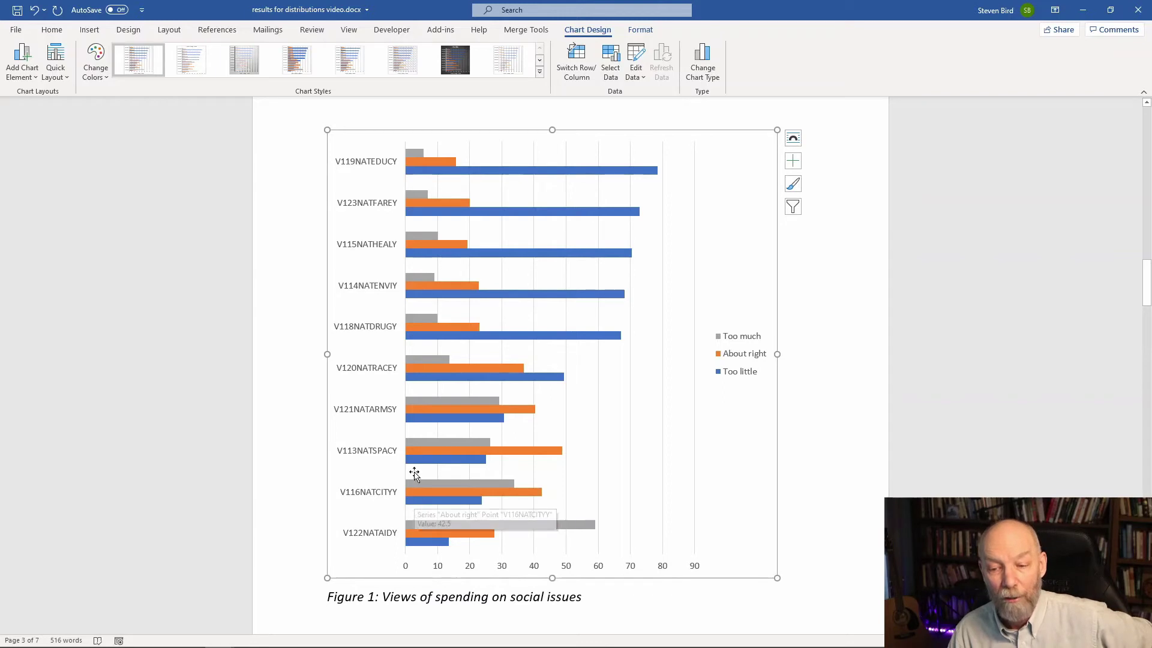
pyautogui.scroll(-1, 547, 512)
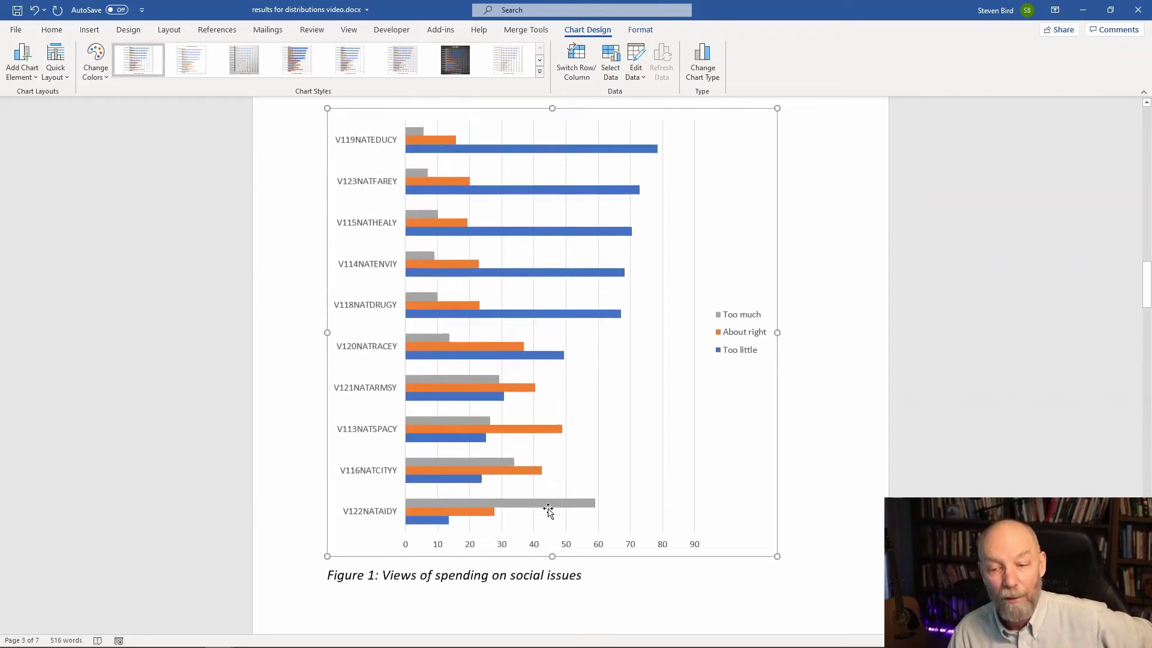
pyautogui.scroll(2, 560, 458)
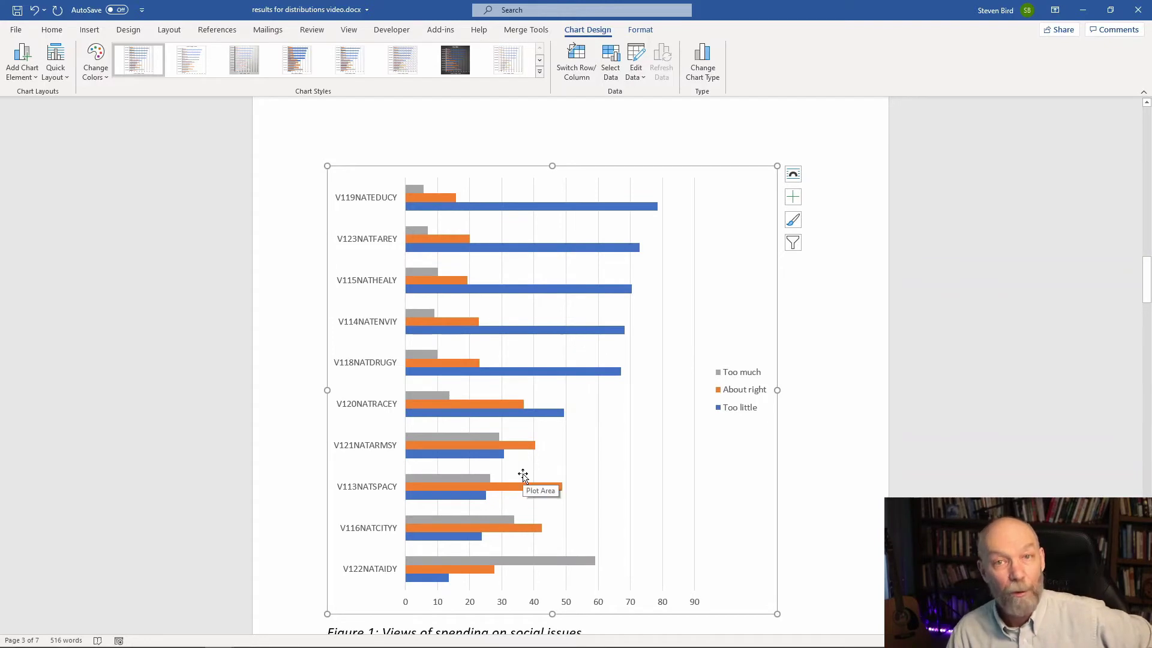
pyautogui.scroll(-6, 535, 480)
pyautogui.scroll(-6, 535, 476)
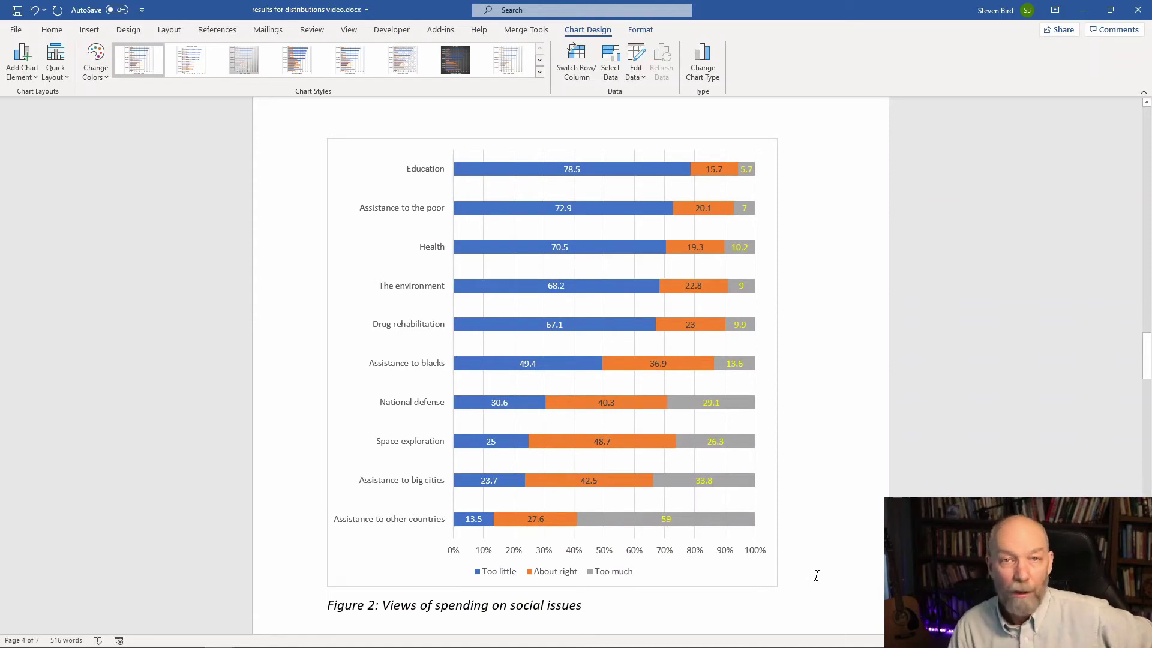
# Step: Check the chart type options for Figure 1, cancel without changing it, and return to the Figure 2 stacked bar chart
pyautogui.scroll(8, 816, 575)
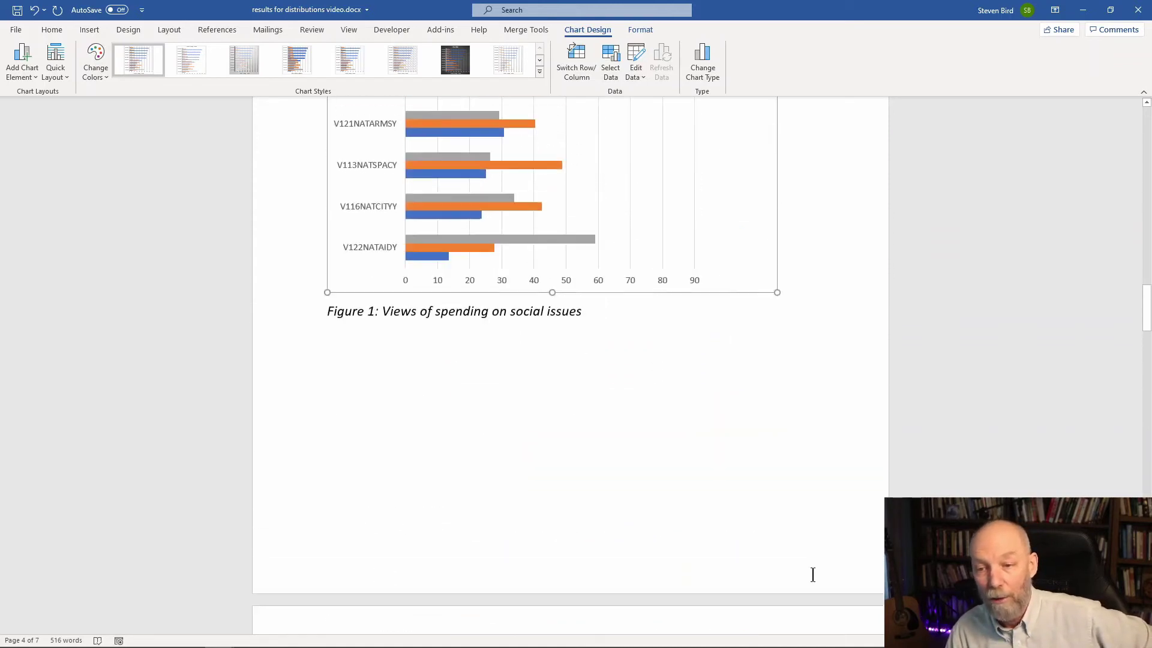
pyautogui.click(740, 407)
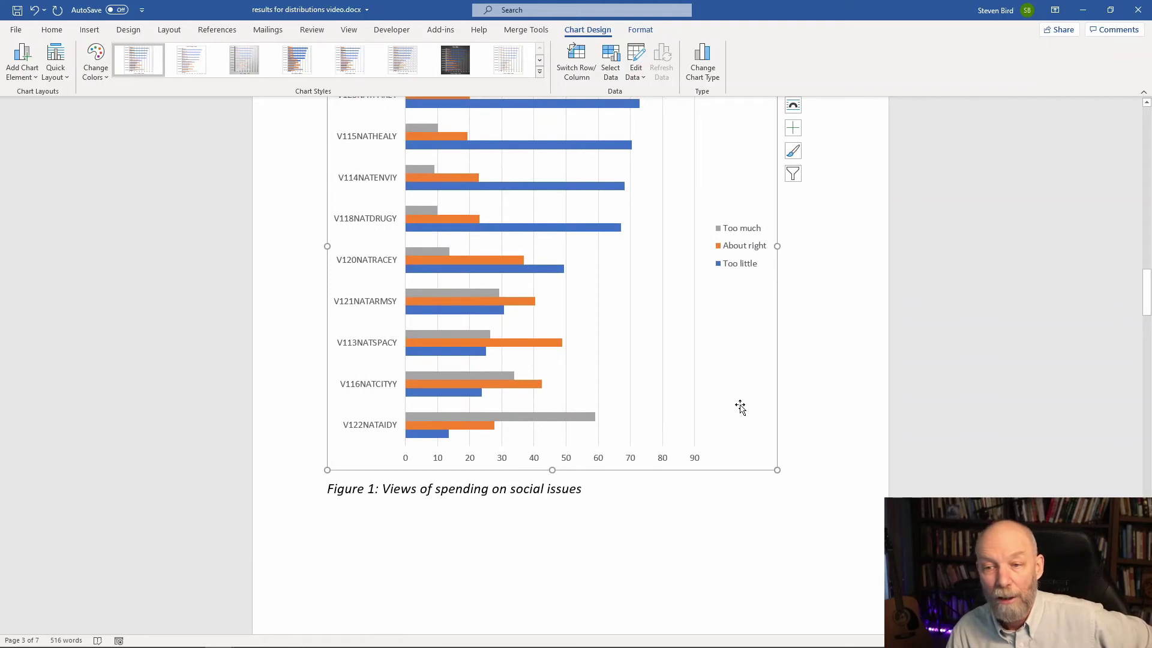
pyautogui.click(709, 67)
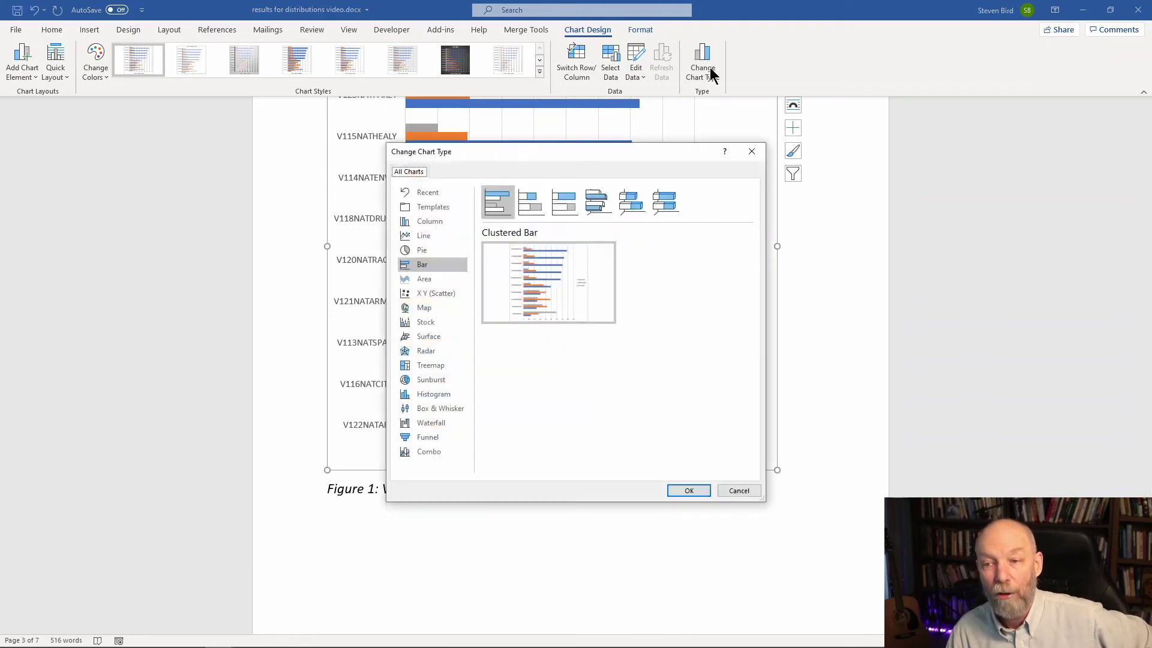
pyautogui.click(747, 490)
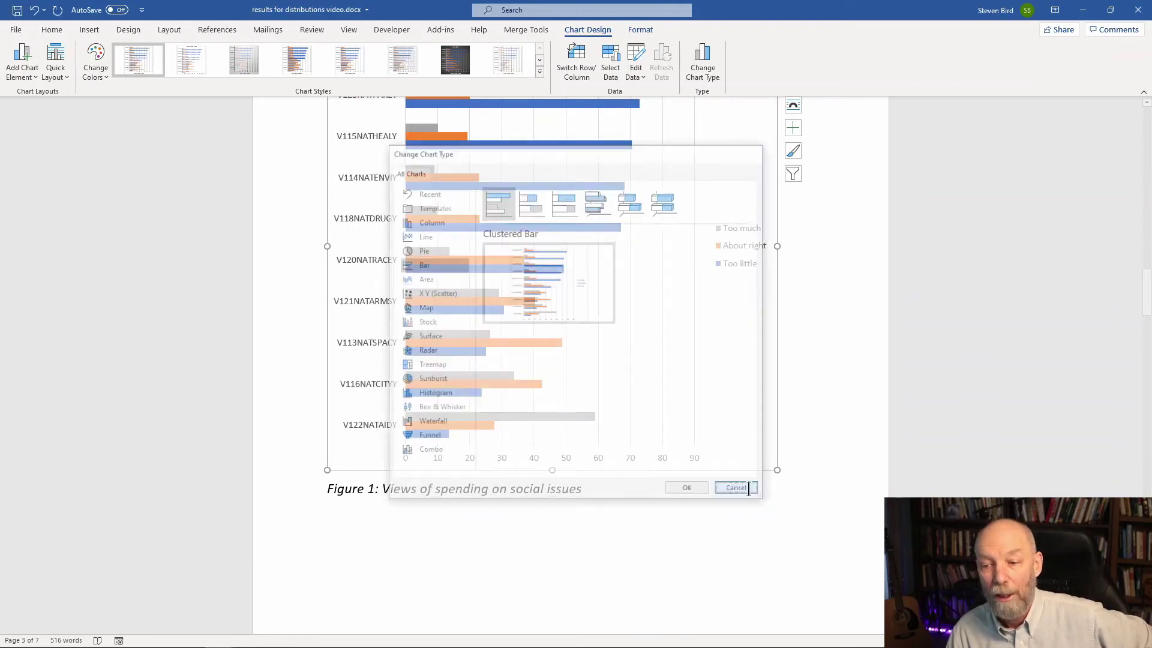
pyautogui.scroll(-3, 761, 502)
pyautogui.scroll(-10, 761, 502)
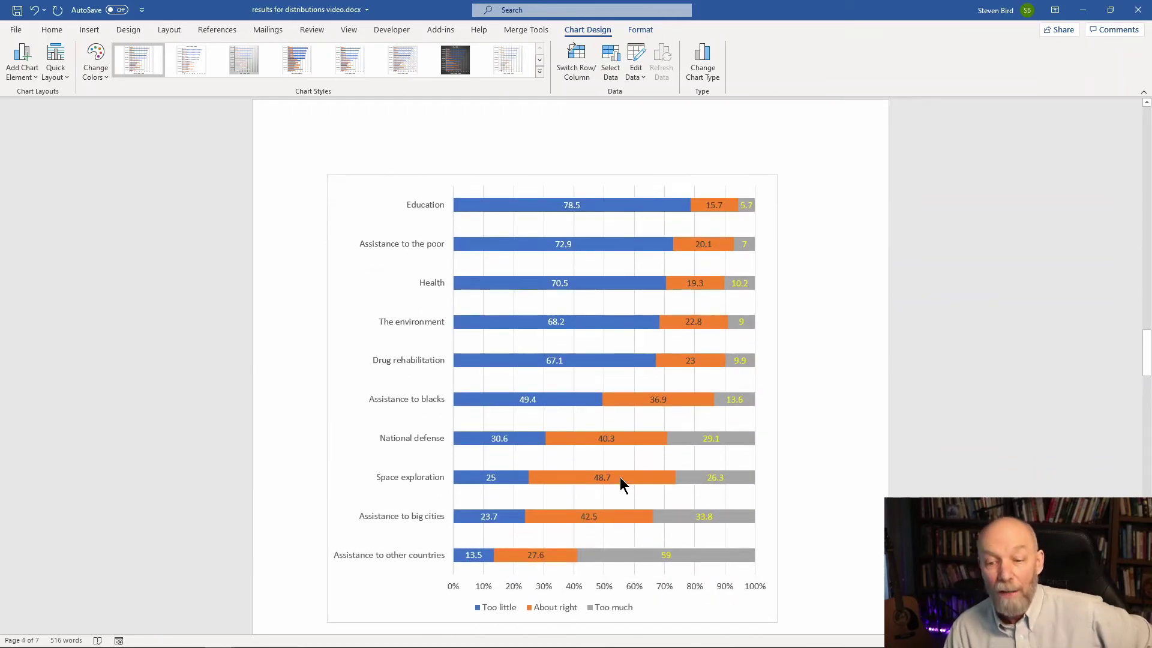
# Step: Compare the descriptive category labels in Figure 2 with the variable-name labels on Figure 1's vertical axis
pyautogui.scroll(-1, 661, 473)
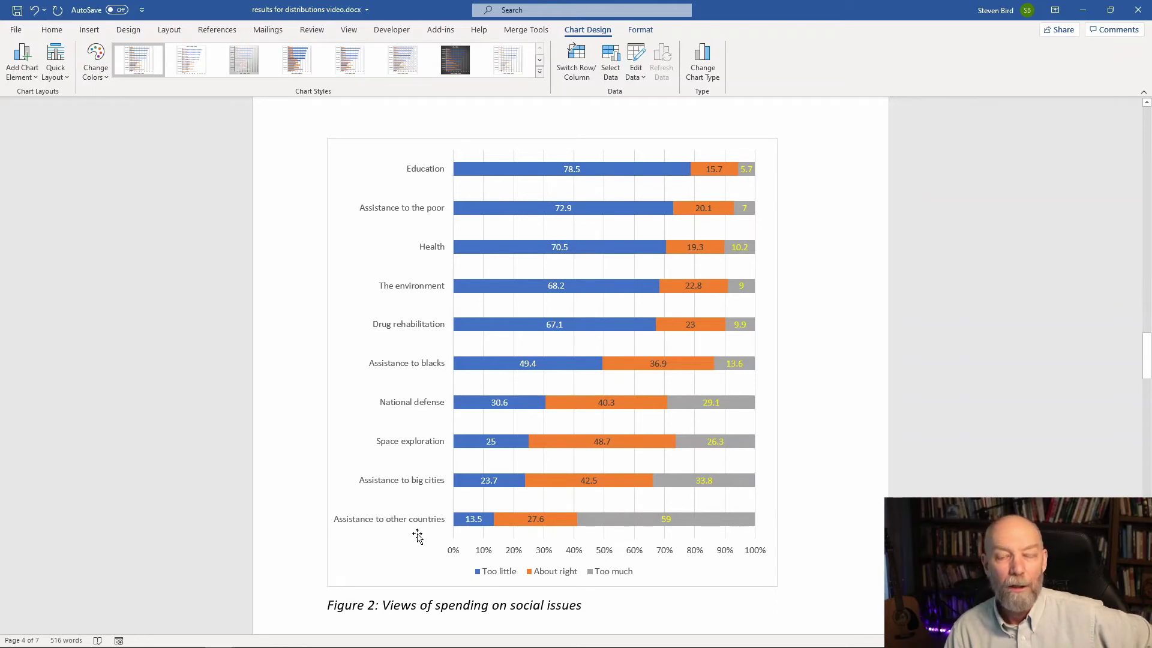
pyautogui.scroll(-2, 414, 528)
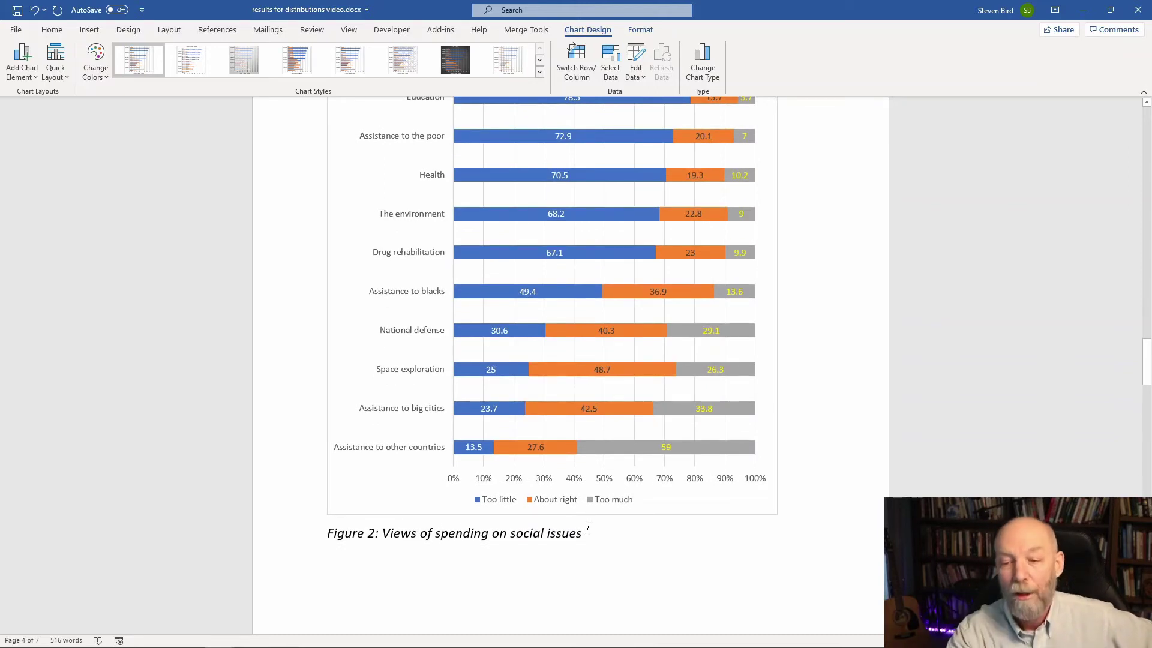
pyautogui.scroll(3, 588, 528)
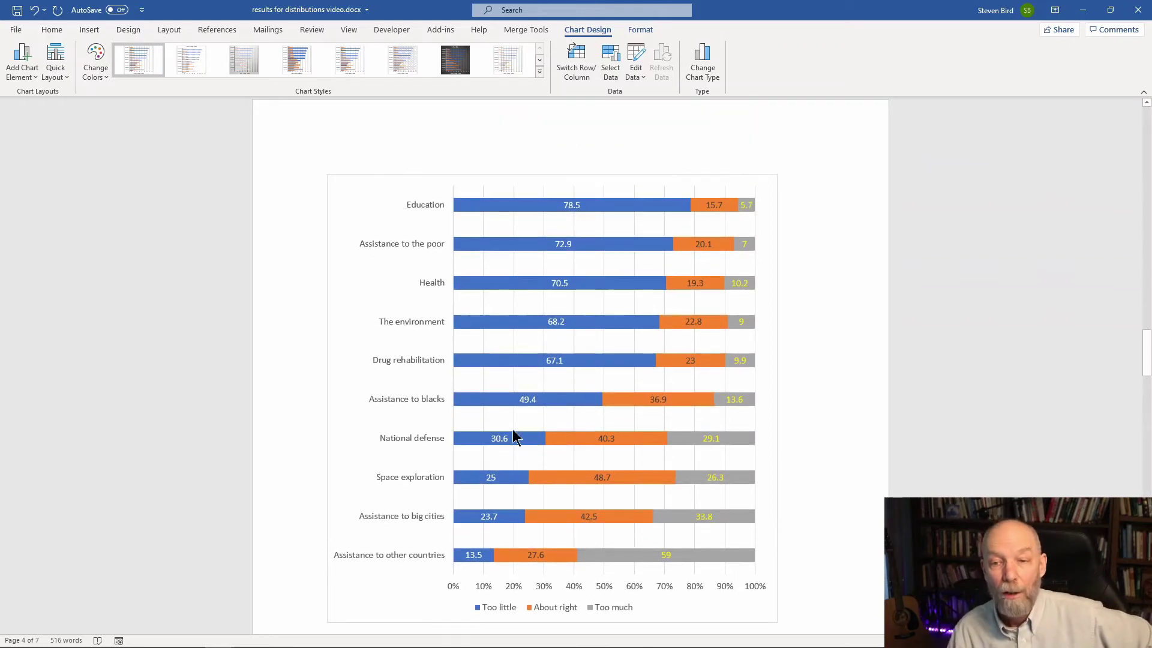
pyautogui.scroll(15, 408, 262)
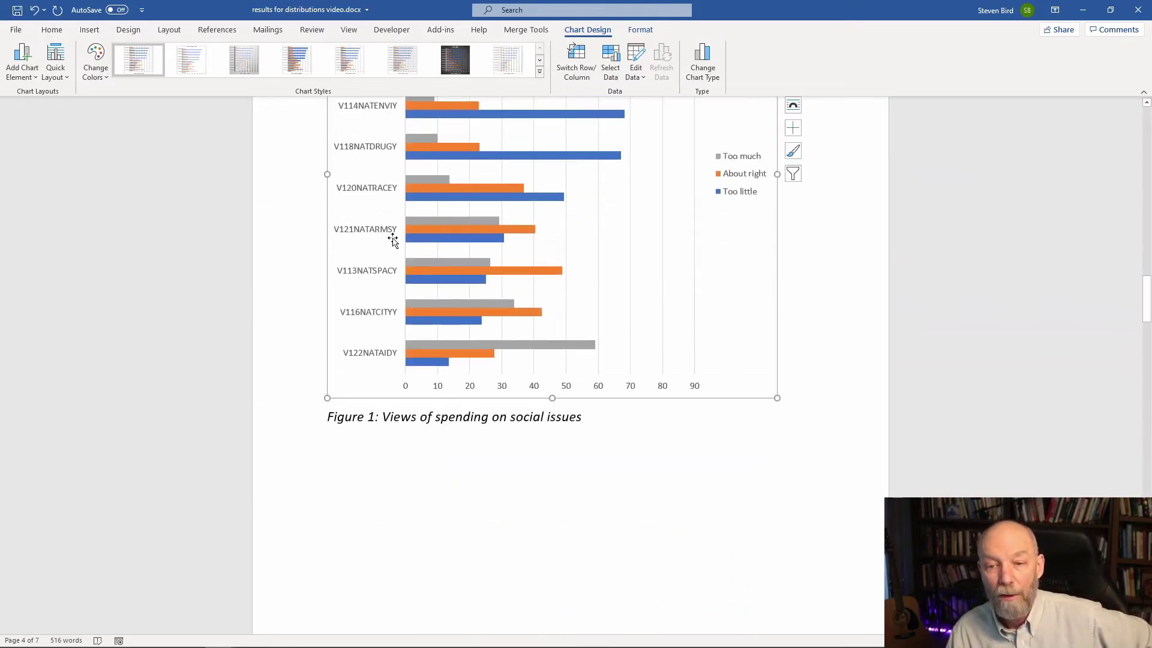
pyautogui.click(379, 235)
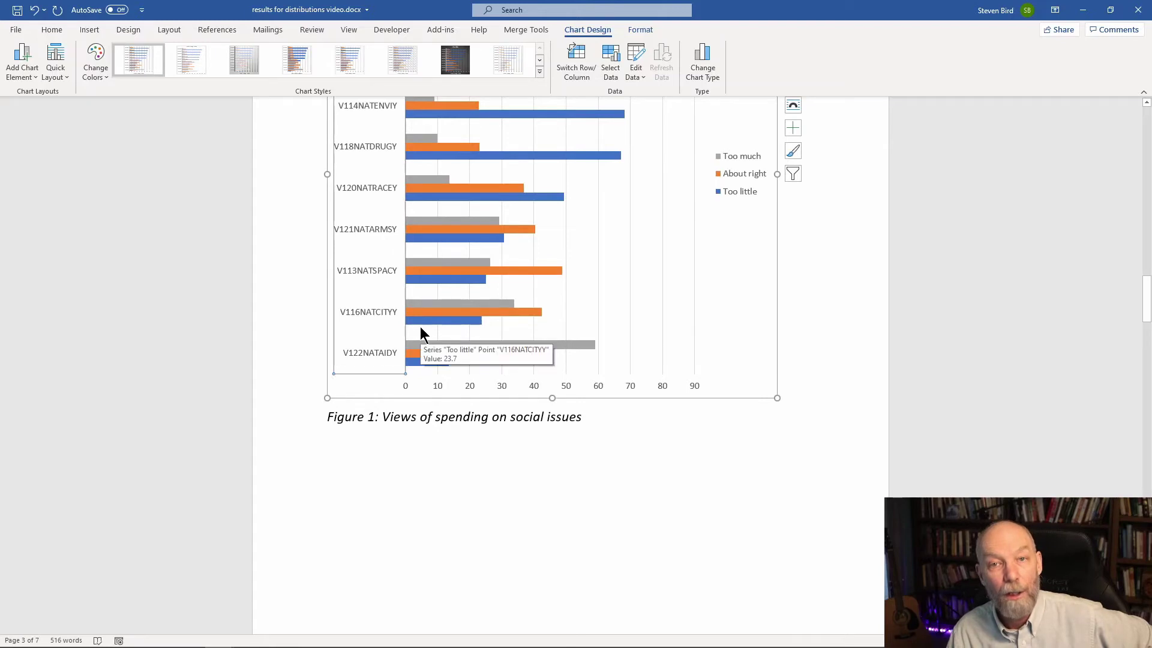
pyautogui.scroll(-5, 522, 450)
pyautogui.scroll(-5, 524, 450)
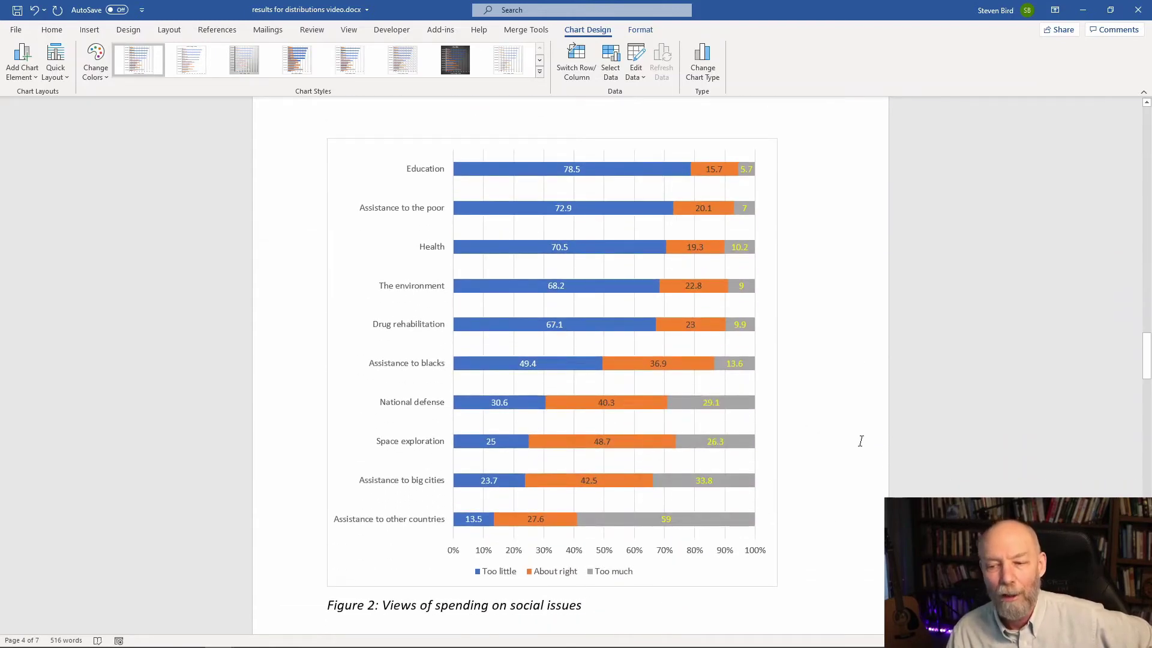
# Step: Check the data editing options for the Figure 2 stacked bar chart, leave its data unedited and deselect the chart
pyautogui.click(711, 124)
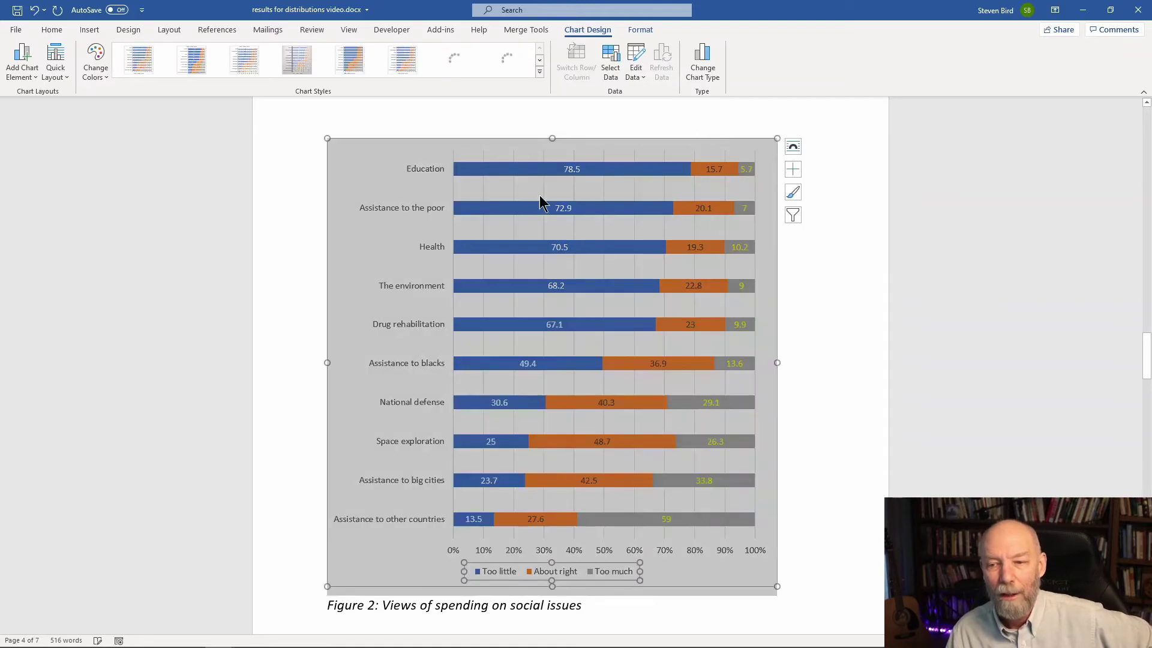
pyautogui.click(868, 332)
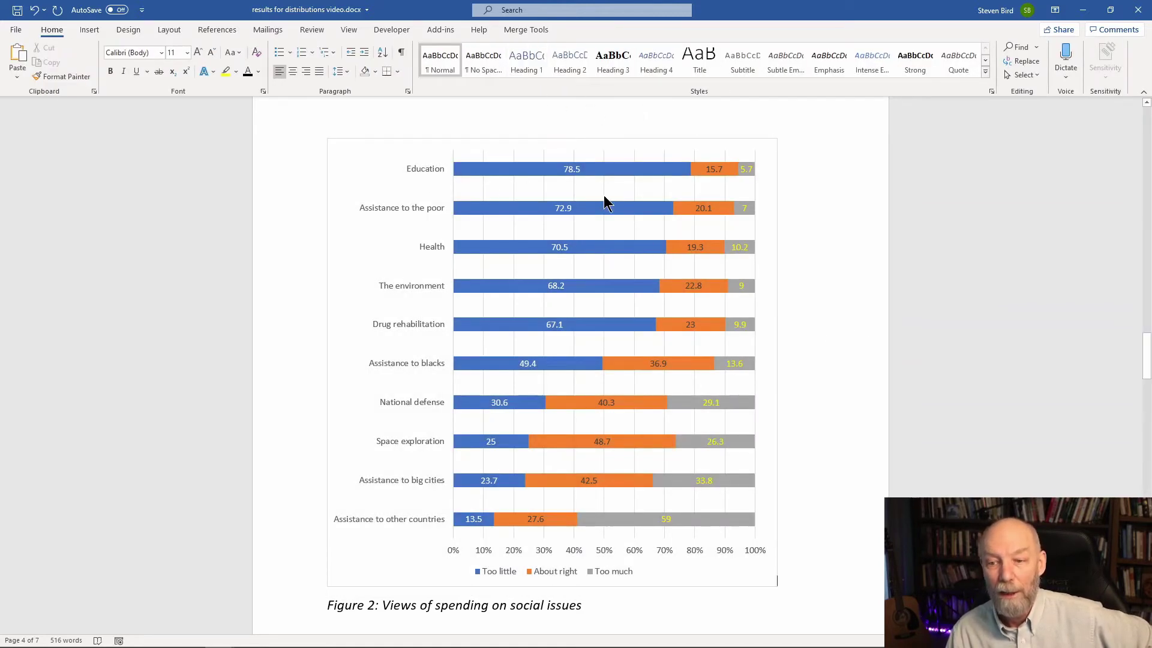
pyautogui.click(612, 141)
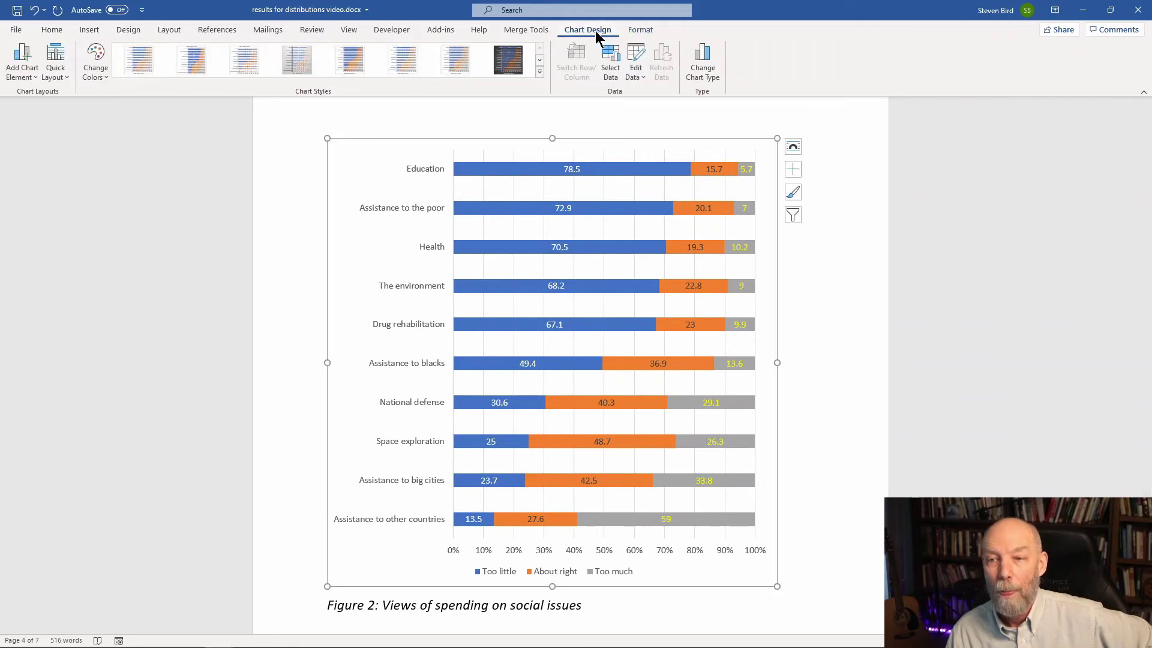
pyautogui.click(636, 71)
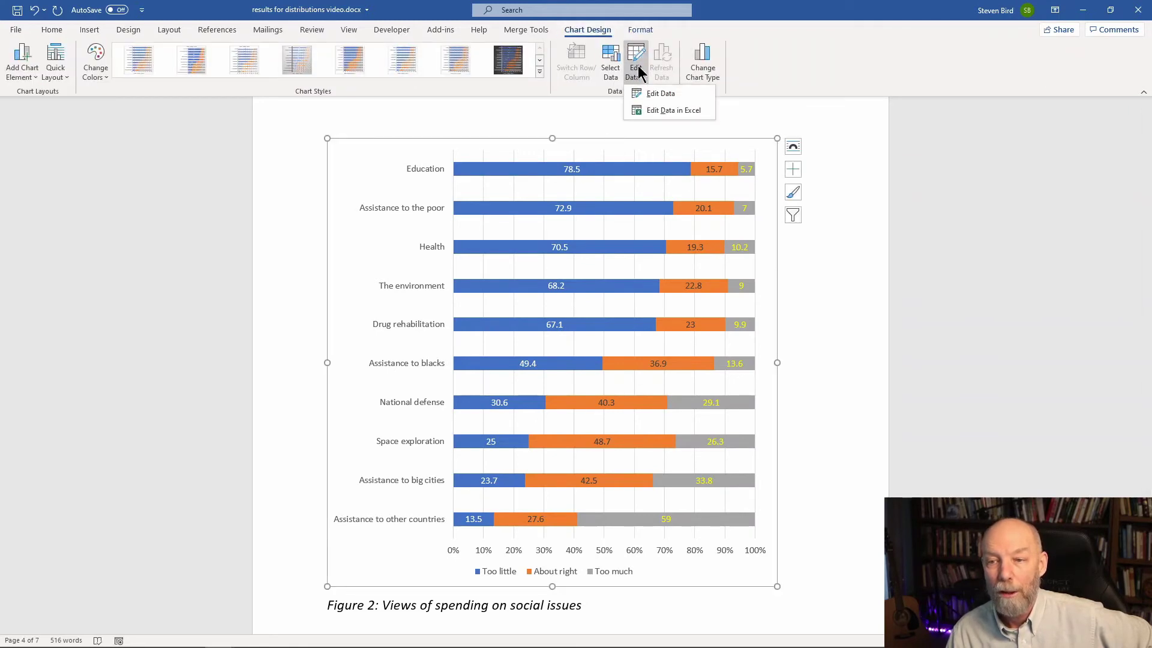
pyautogui.click(860, 272)
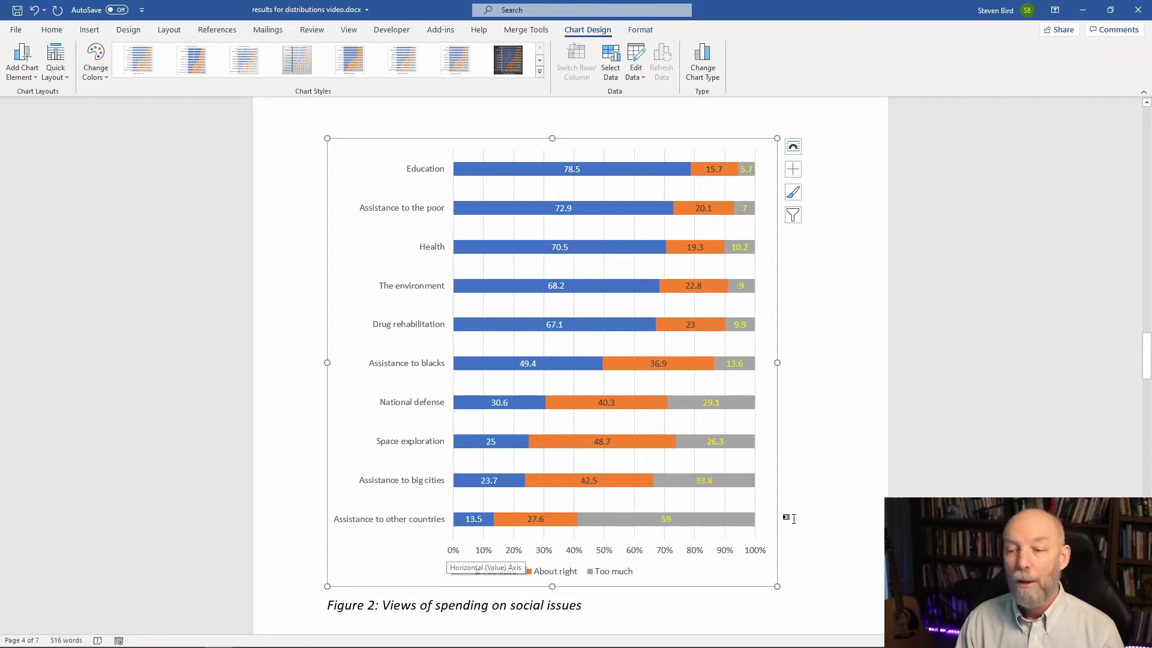
pyautogui.click(819, 515)
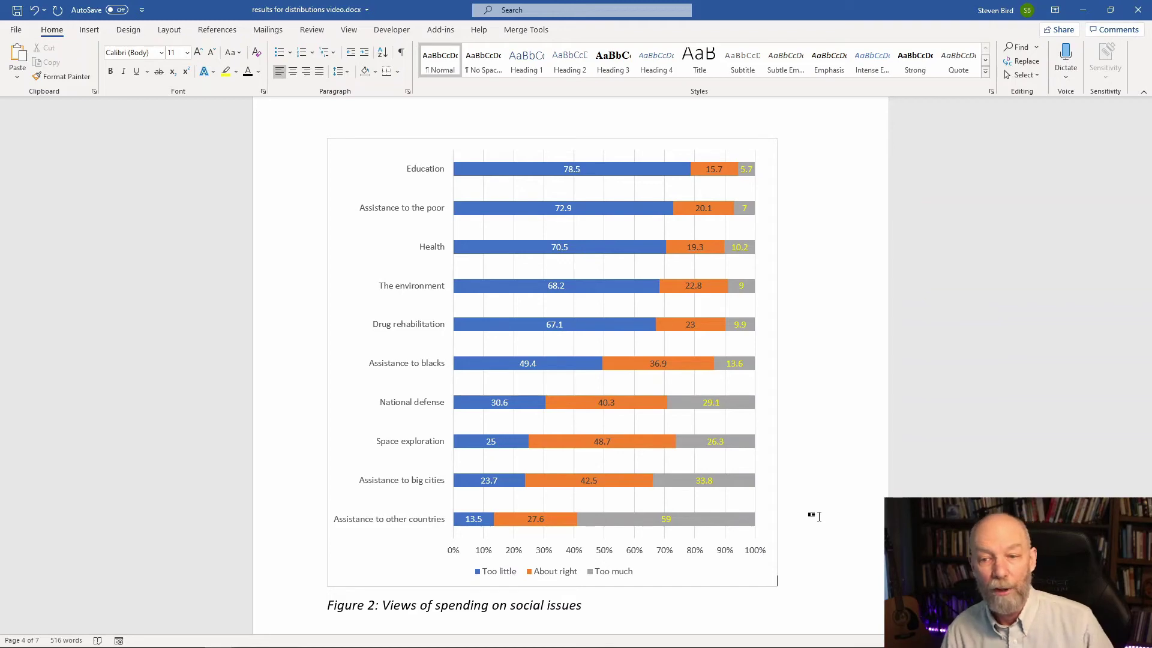
# Step: Review the Figure 2 chart and the frequency tables that follow it, from V113NATSPACY to V117NATCRIMY
pyautogui.scroll(-5, 819, 516)
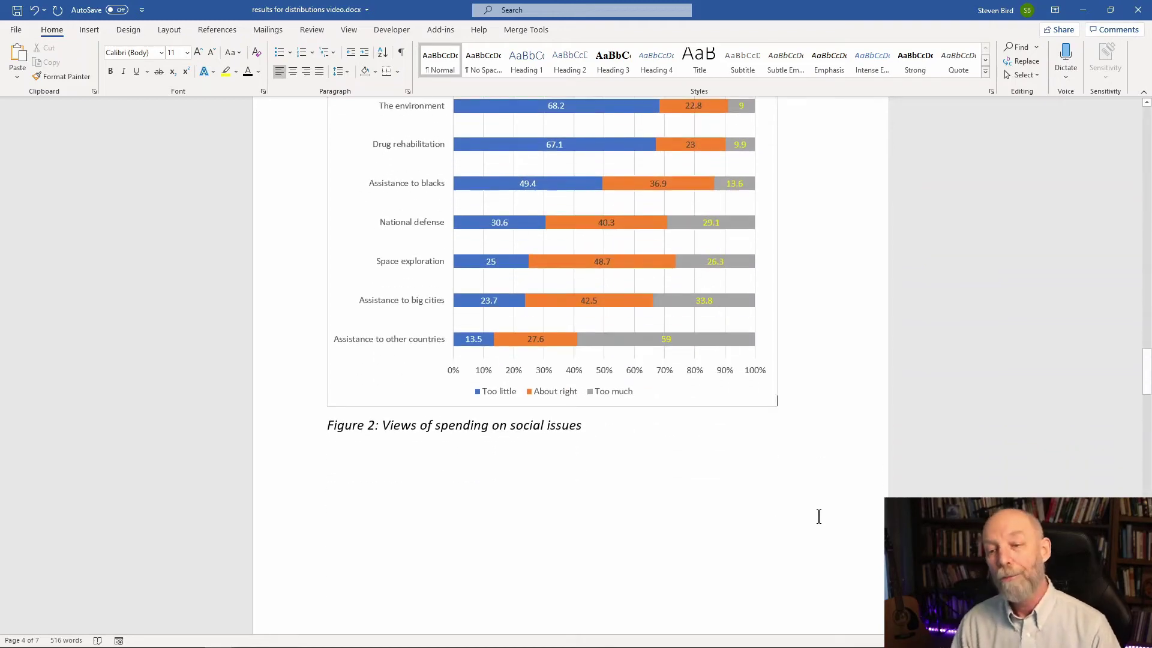
pyautogui.scroll(-10, 819, 516)
pyautogui.scroll(-7, 819, 516)
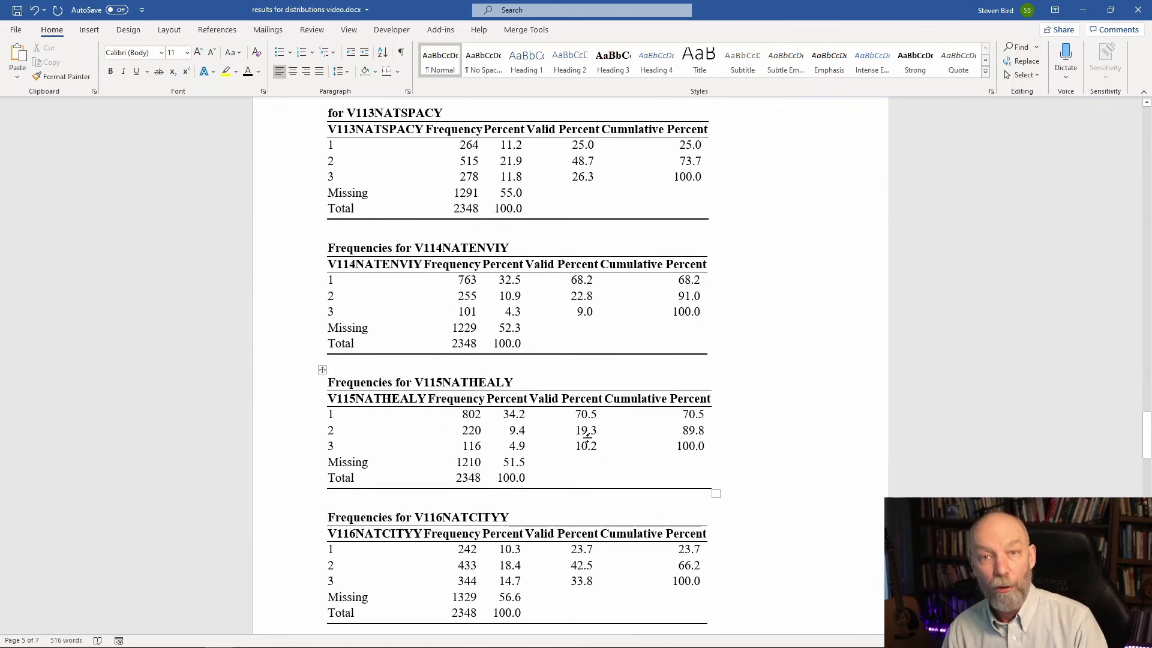
pyautogui.scroll(15, 693, 329)
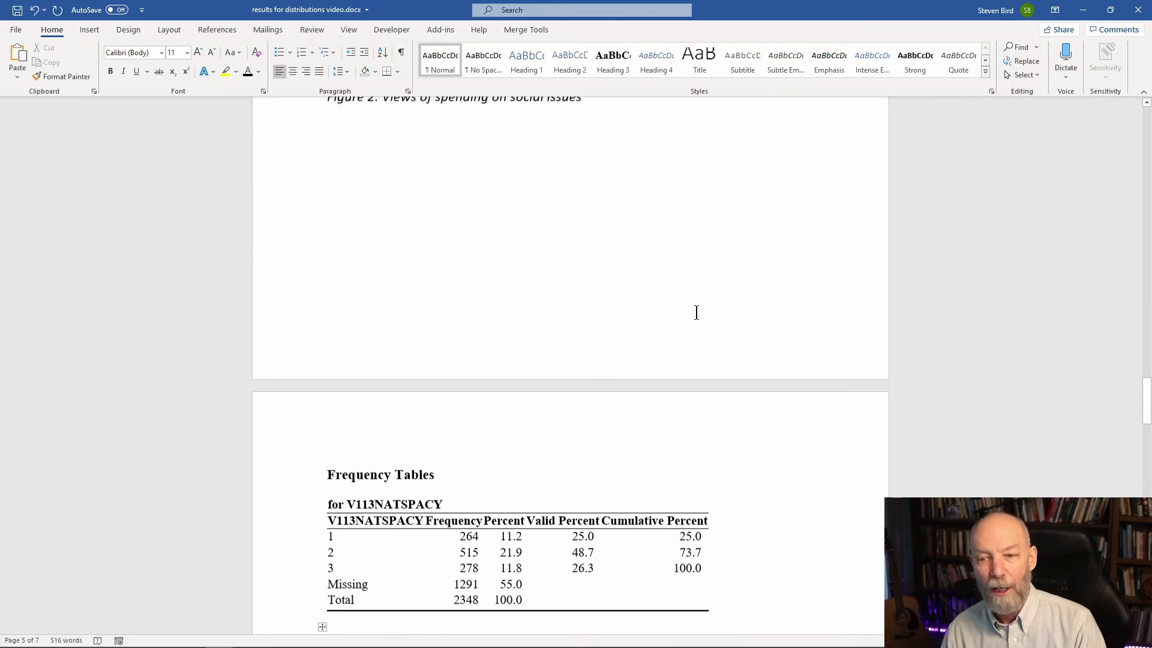
pyautogui.scroll(-1, 695, 315)
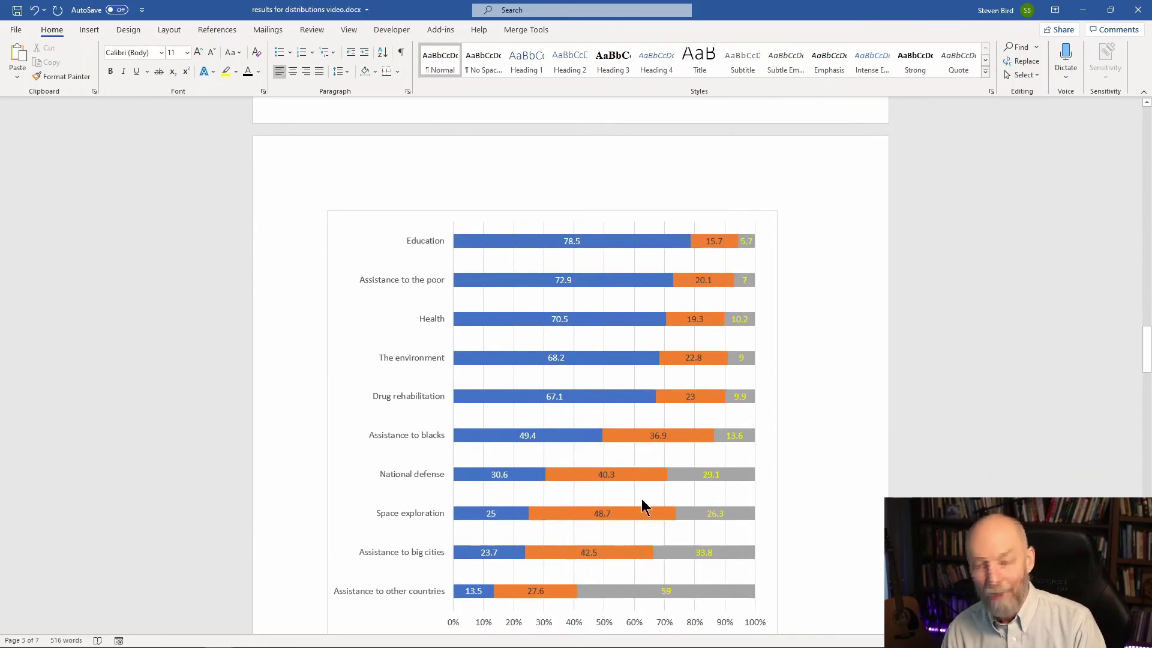
pyautogui.scroll(-15, 573, 507)
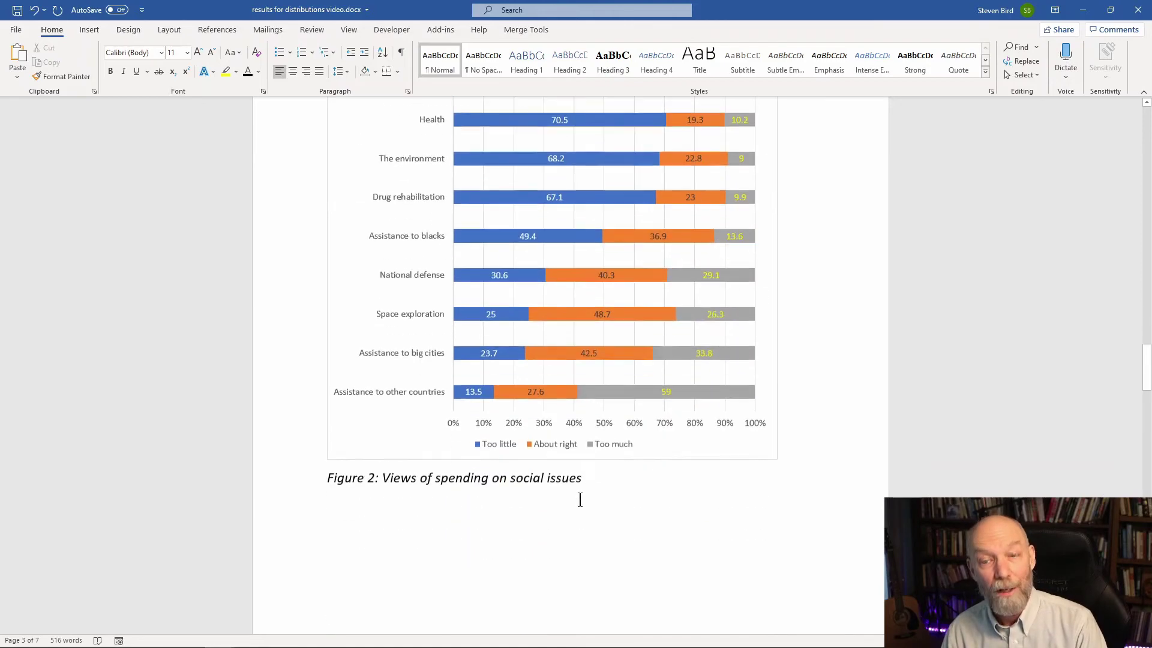
pyautogui.scroll(-6, 537, 545)
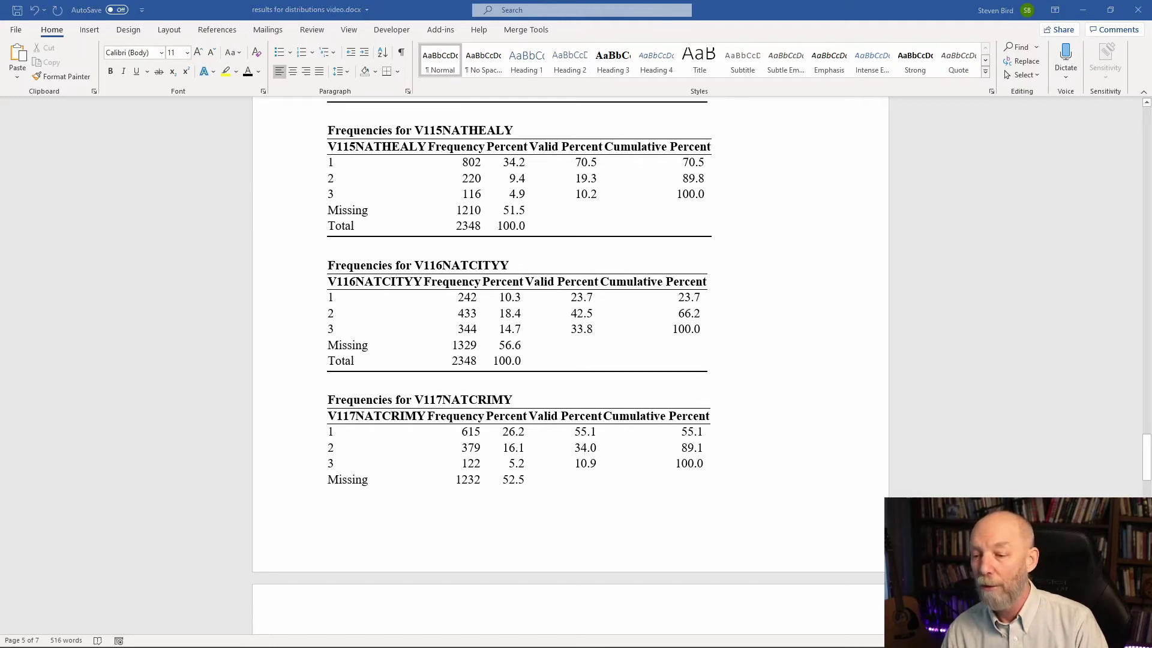
# Step: Switch to the example template for applied statistics report document, maximize its window and enlarge the first page for reading
pyautogui.hotkey('alt', 'Tab')
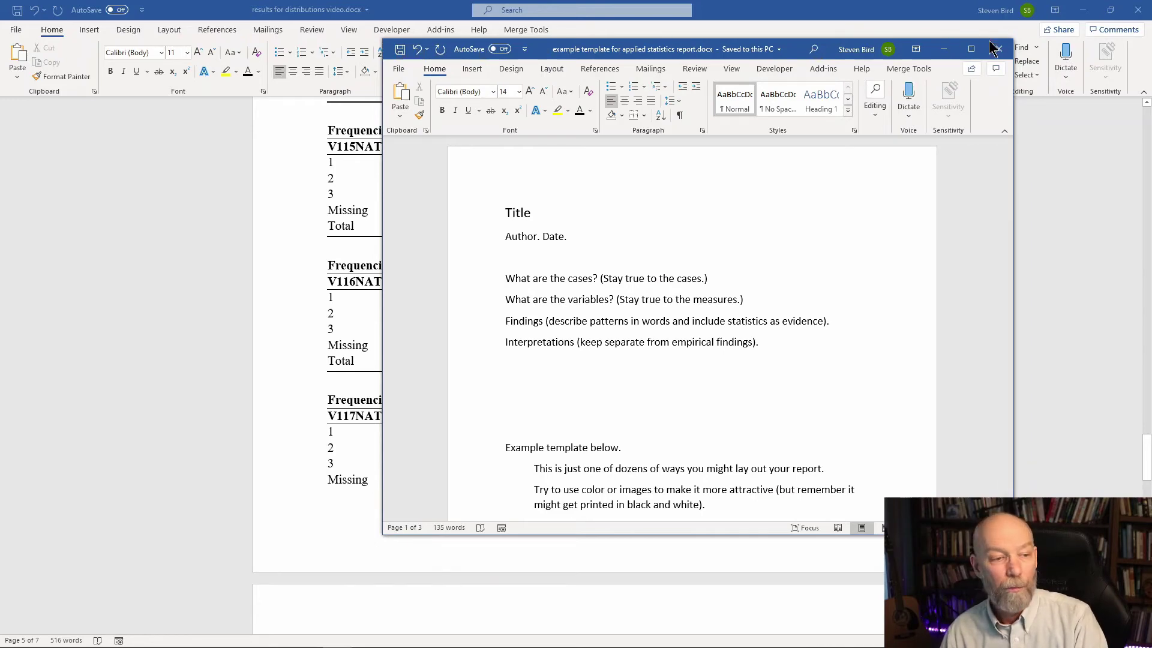
pyautogui.click(971, 49)
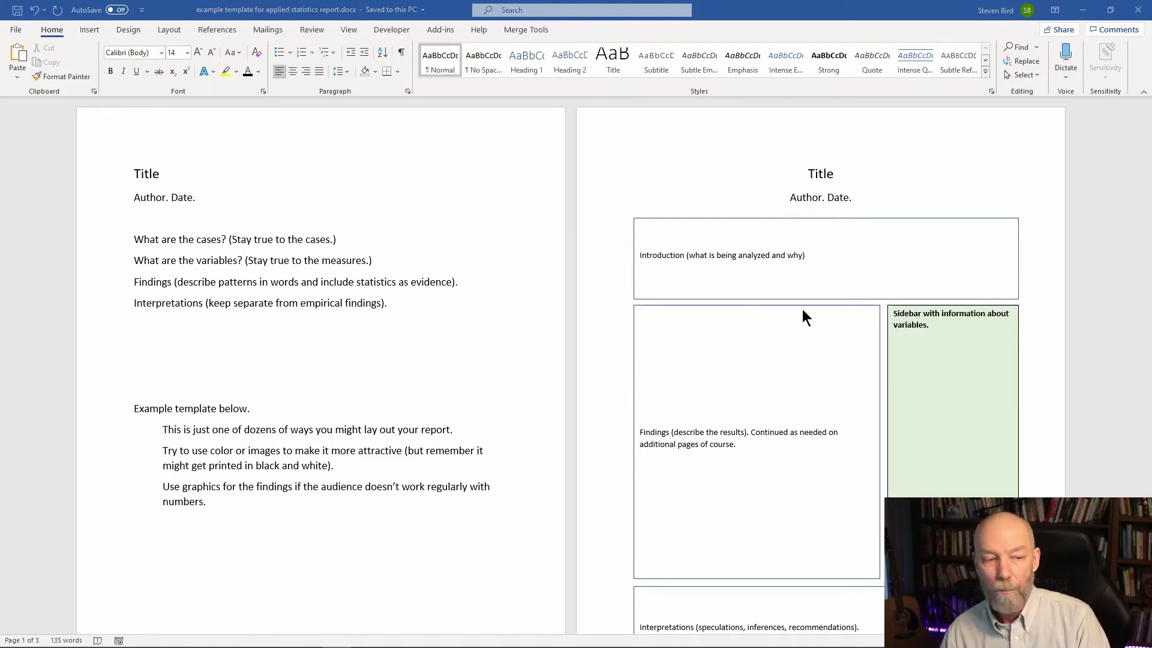
pyautogui.click(490, 219)
pyautogui.scroll(6, 492, 220)
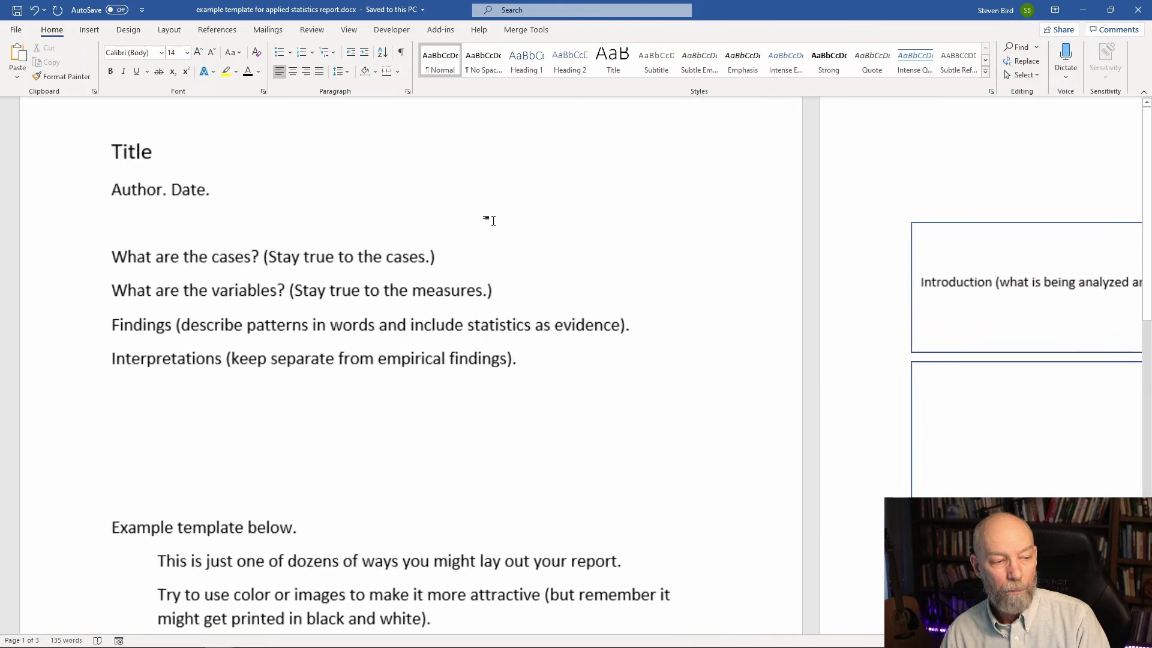
pyautogui.scroll(1, 491, 219)
pyautogui.scroll(3, 970, 206)
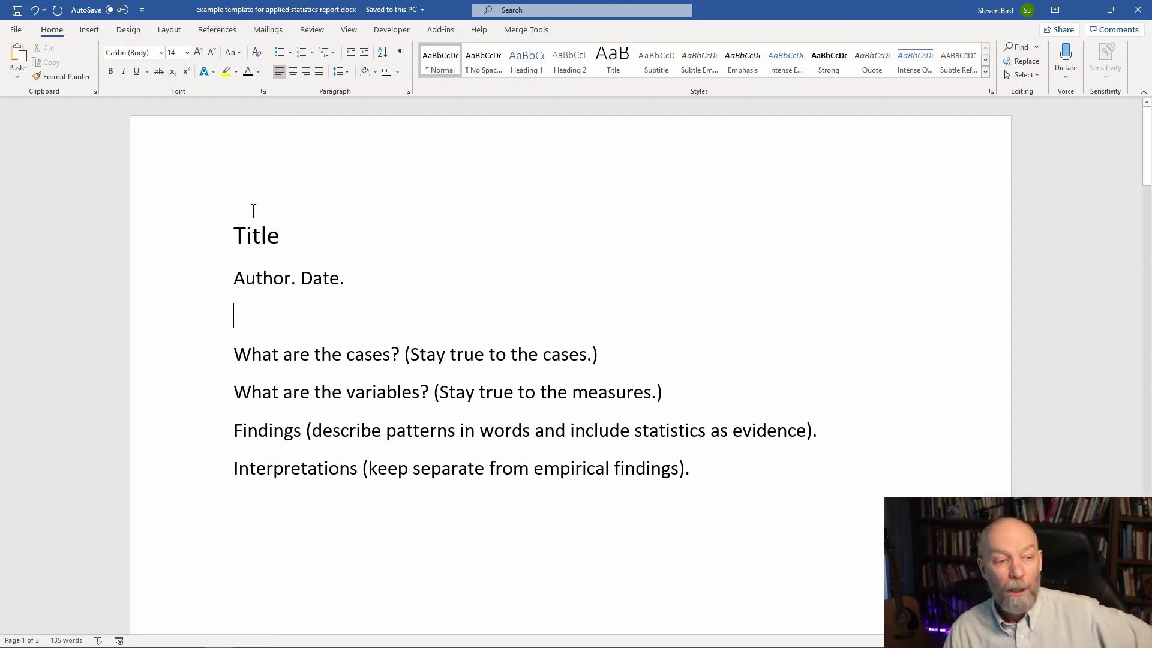
# Step: Examine the title, author and date lines at the start of the report template
pyautogui.click(242, 239)
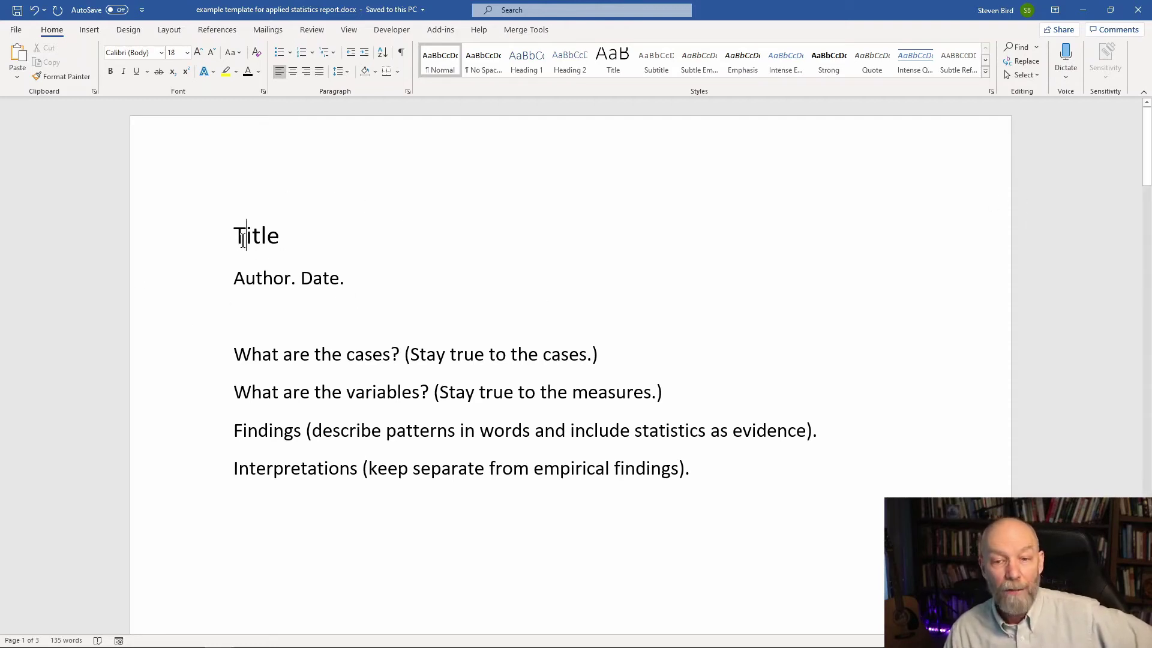
pyautogui.doubleClick(262, 235)
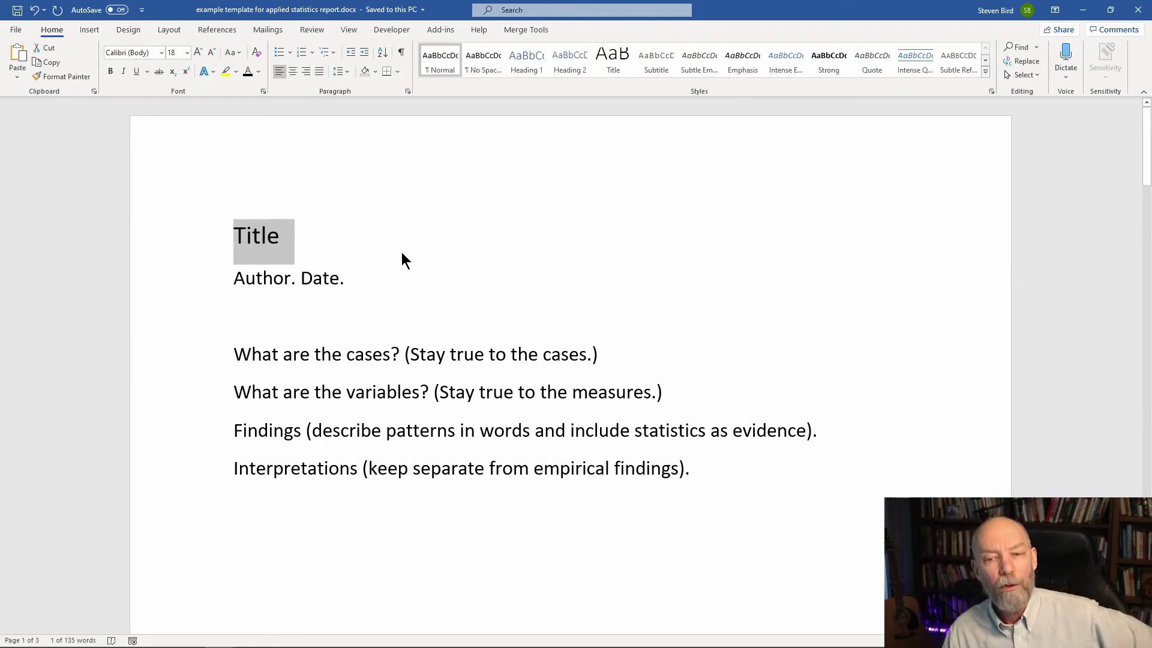
pyautogui.click(340, 233)
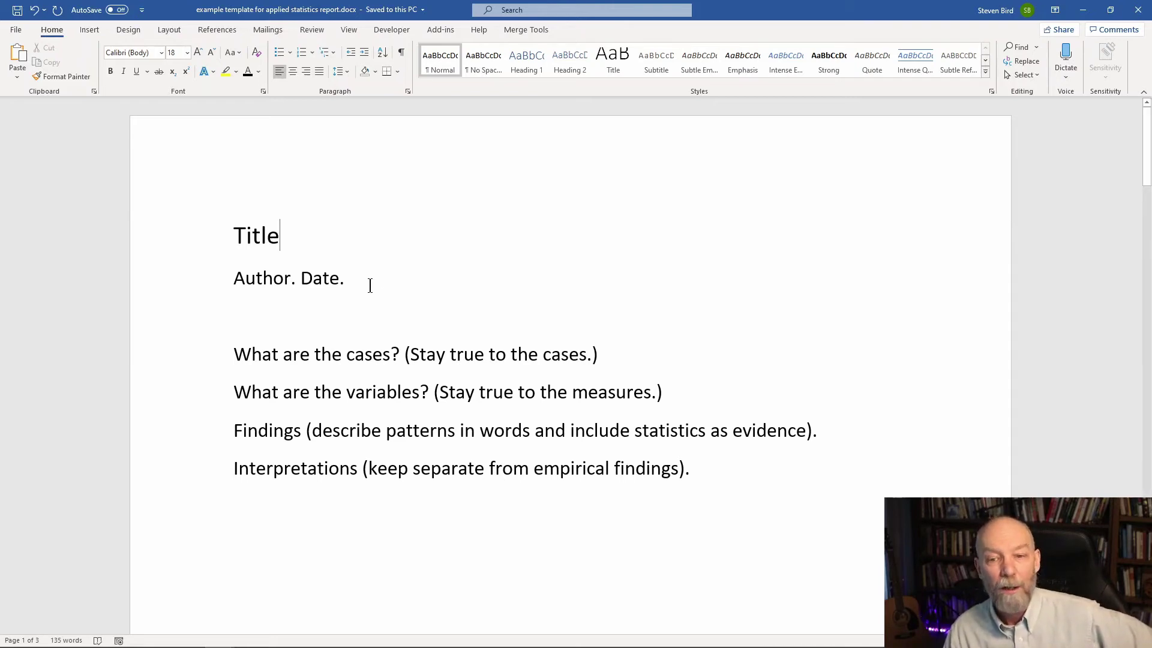
pyautogui.doubleClick(321, 277)
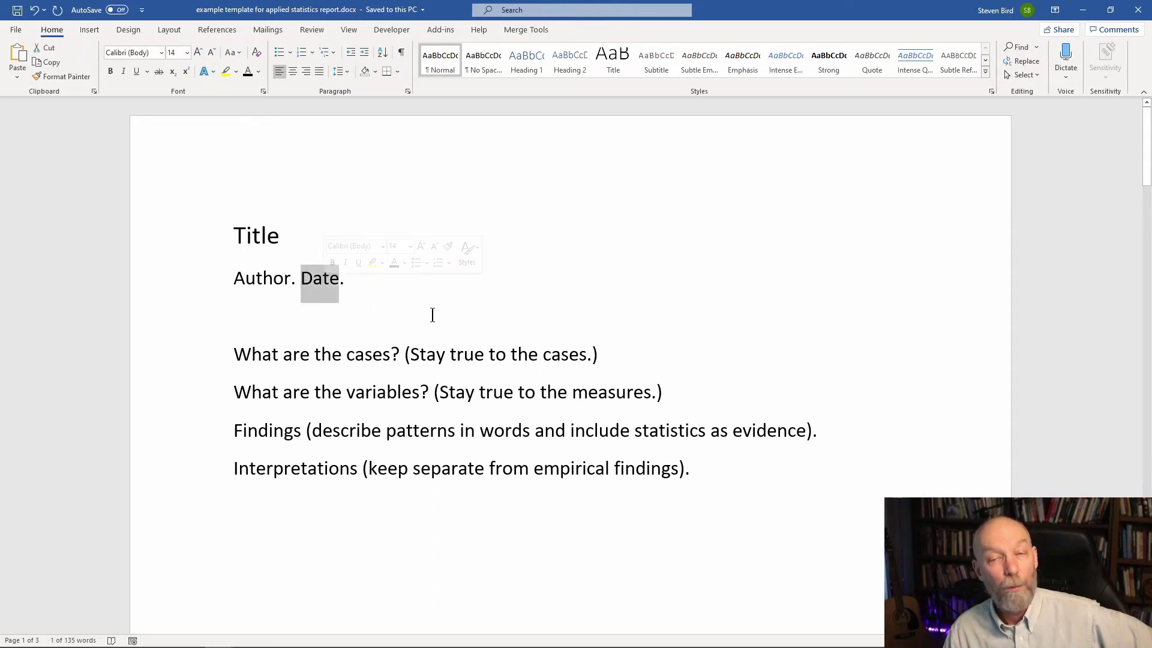
pyautogui.click(470, 305)
pyautogui.scroll(-3, 684, 336)
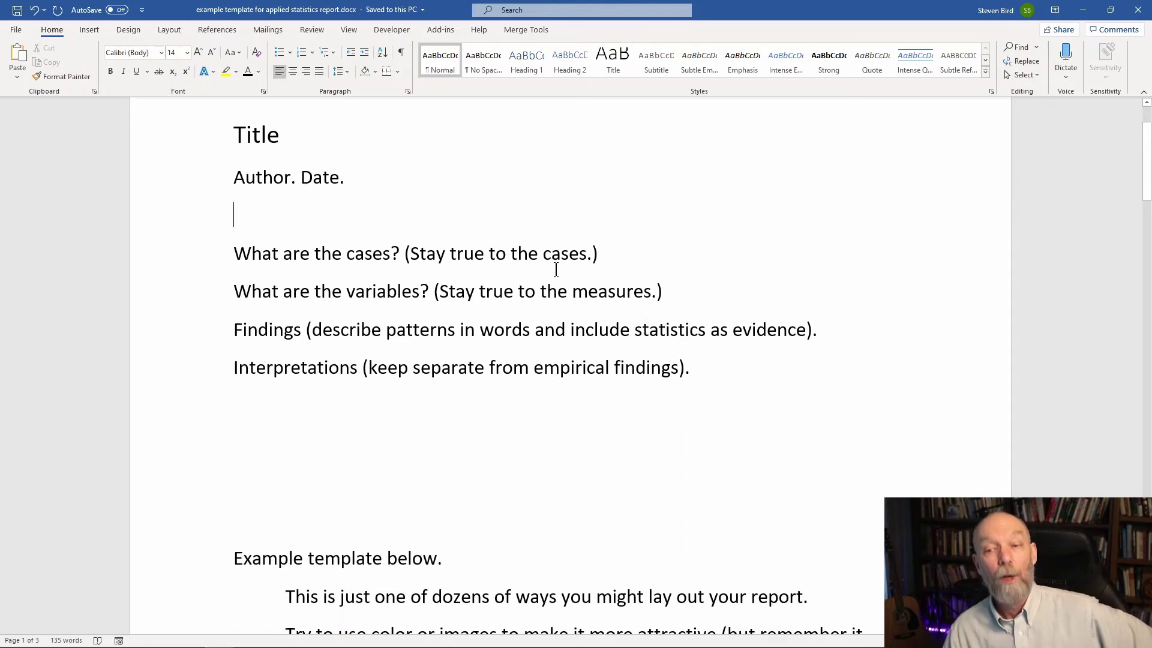
# Step: Examine the template's guideline lines on cases, variables, findings and interpretations, highlighting text in each and clearing the selection
pyautogui.tripleClick(365, 261)
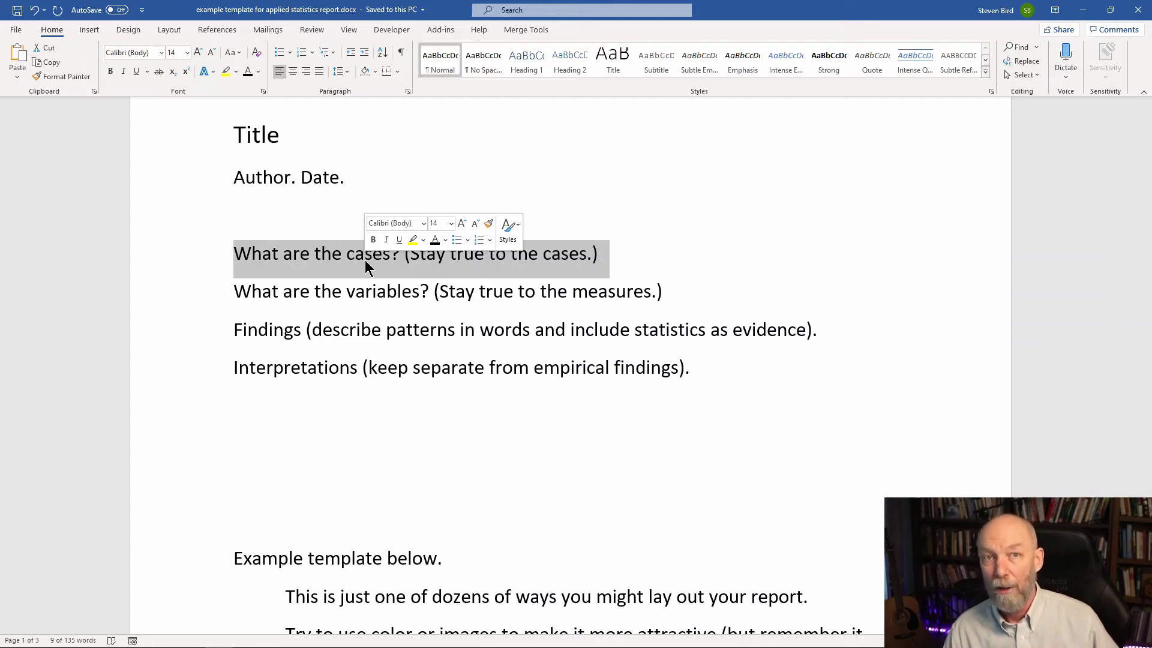
pyautogui.click(627, 249)
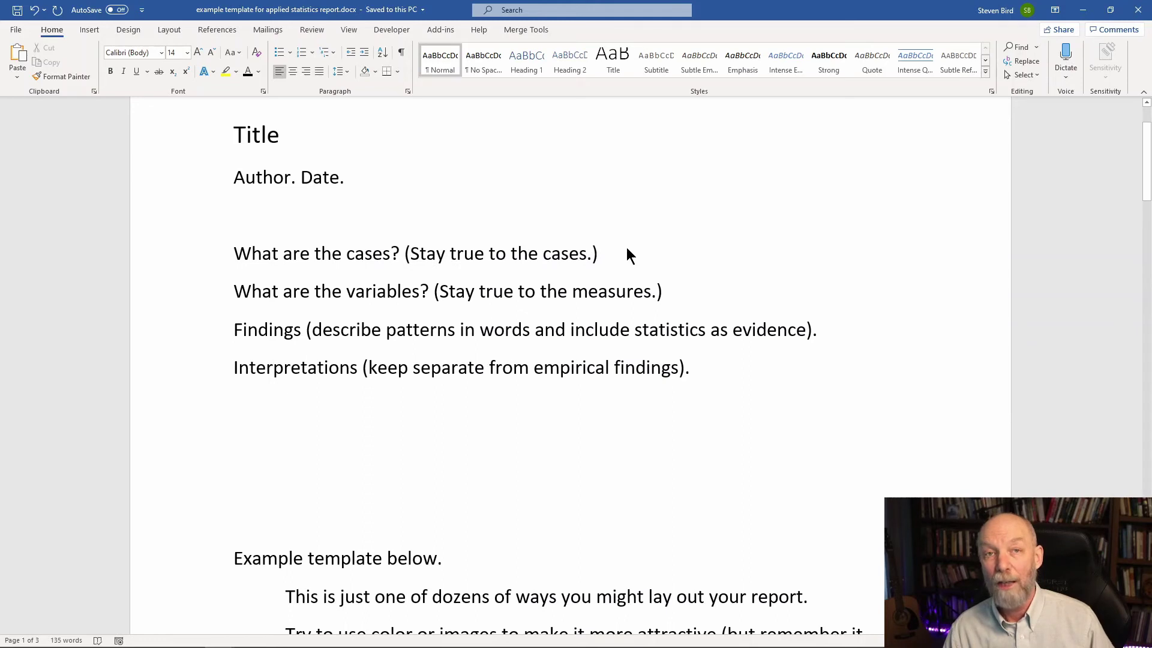
pyautogui.doubleClick(400, 294)
pyautogui.doubleClick(401, 294)
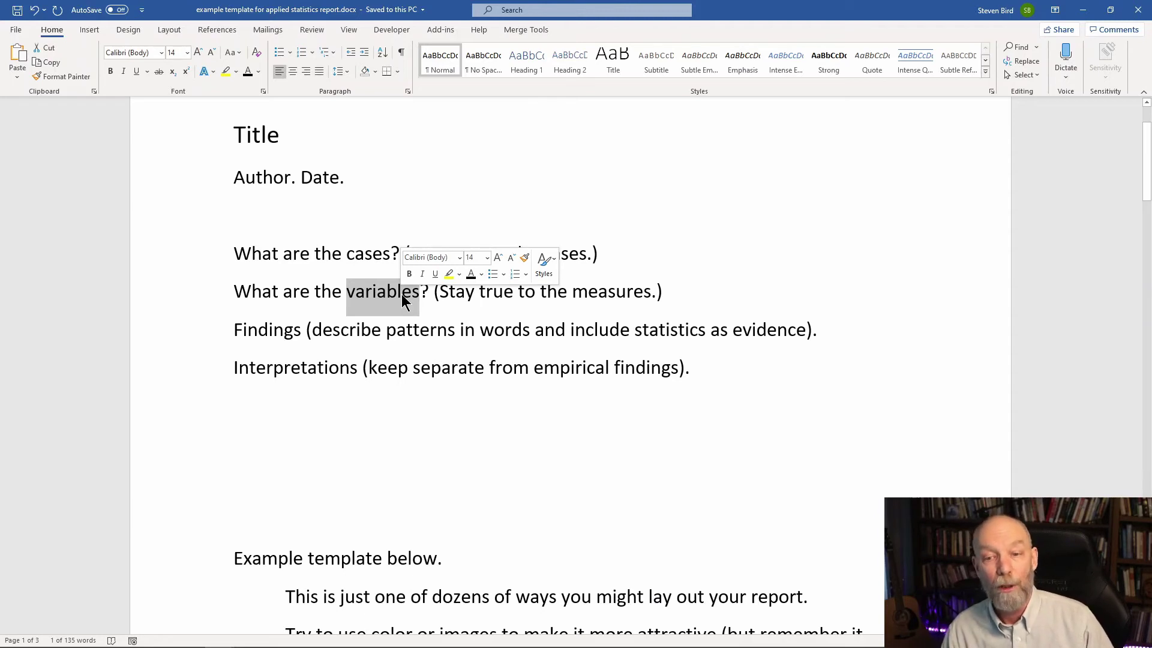
pyautogui.tripleClick(330, 328)
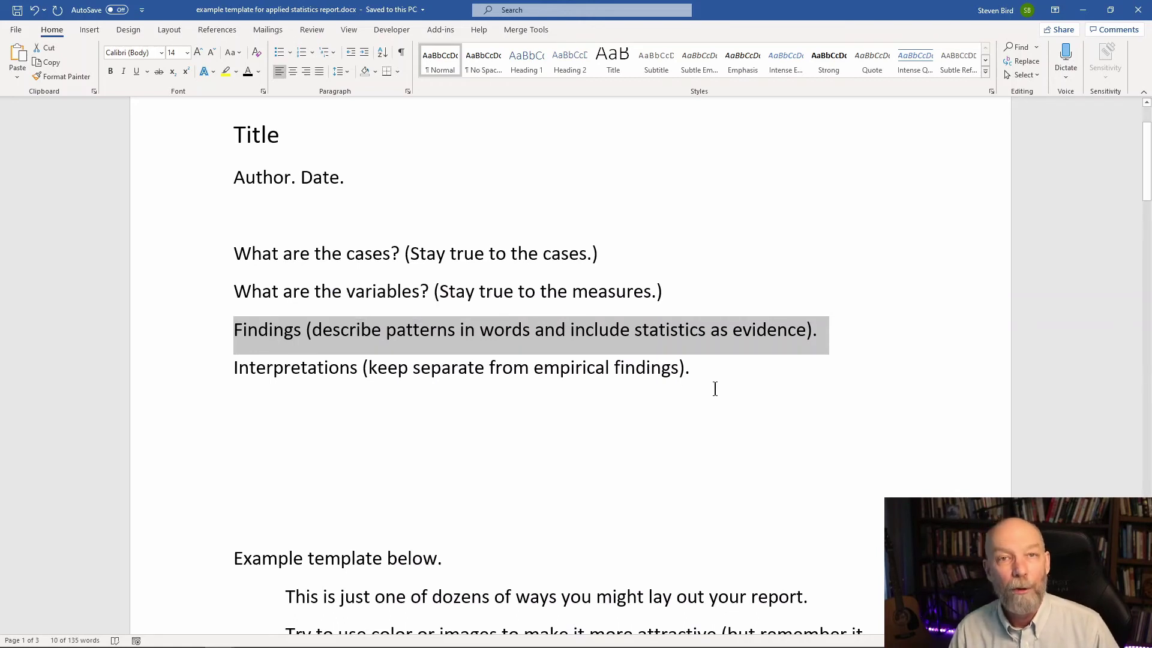
pyautogui.tripleClick(330, 375)
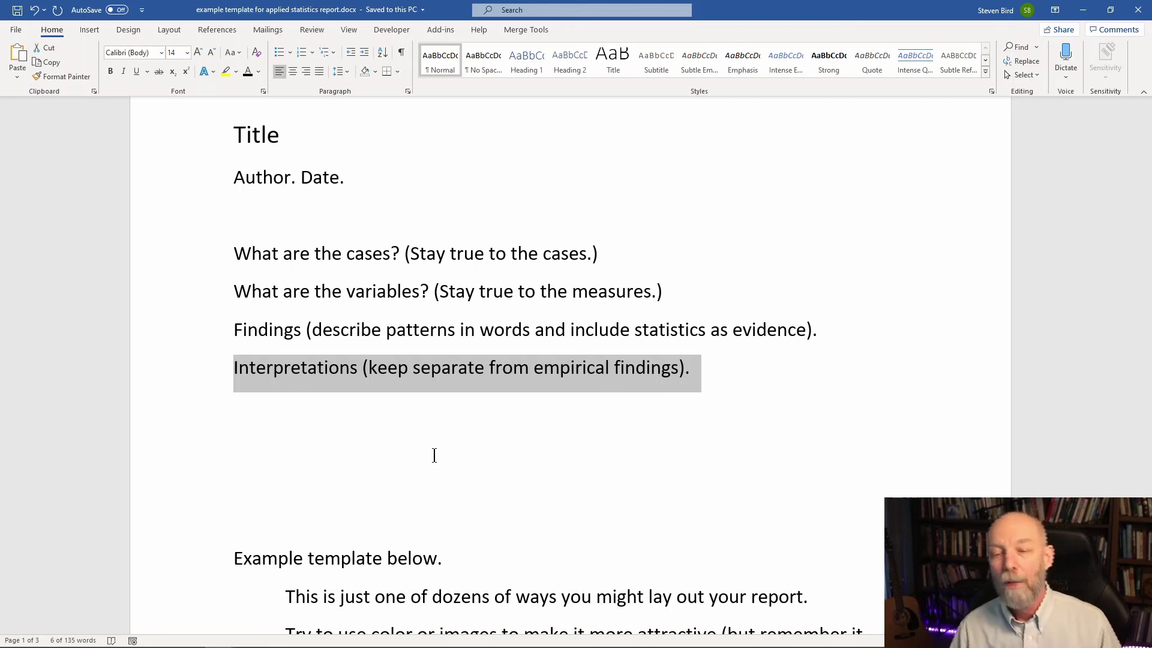
pyautogui.click(433, 456)
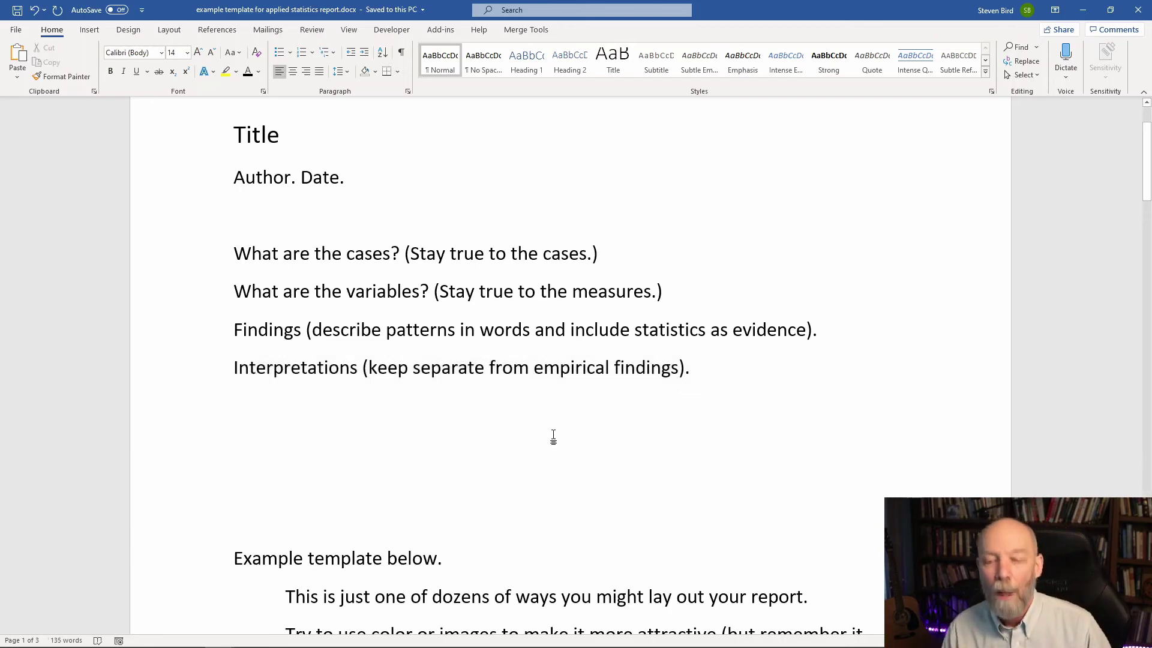
# Step: Read the template's layout advice on report design, color or images, and graphics for the findings
pyautogui.scroll(-2, 554, 437)
pyautogui.scroll(-2, 553, 436)
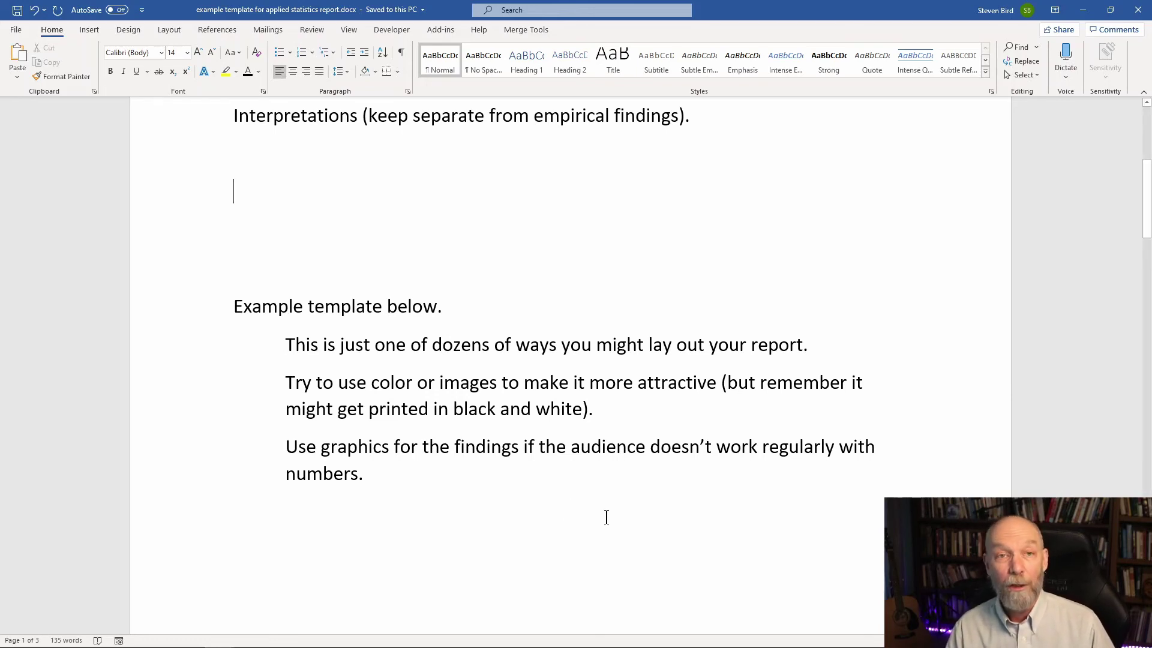
pyautogui.scroll(-3, 606, 517)
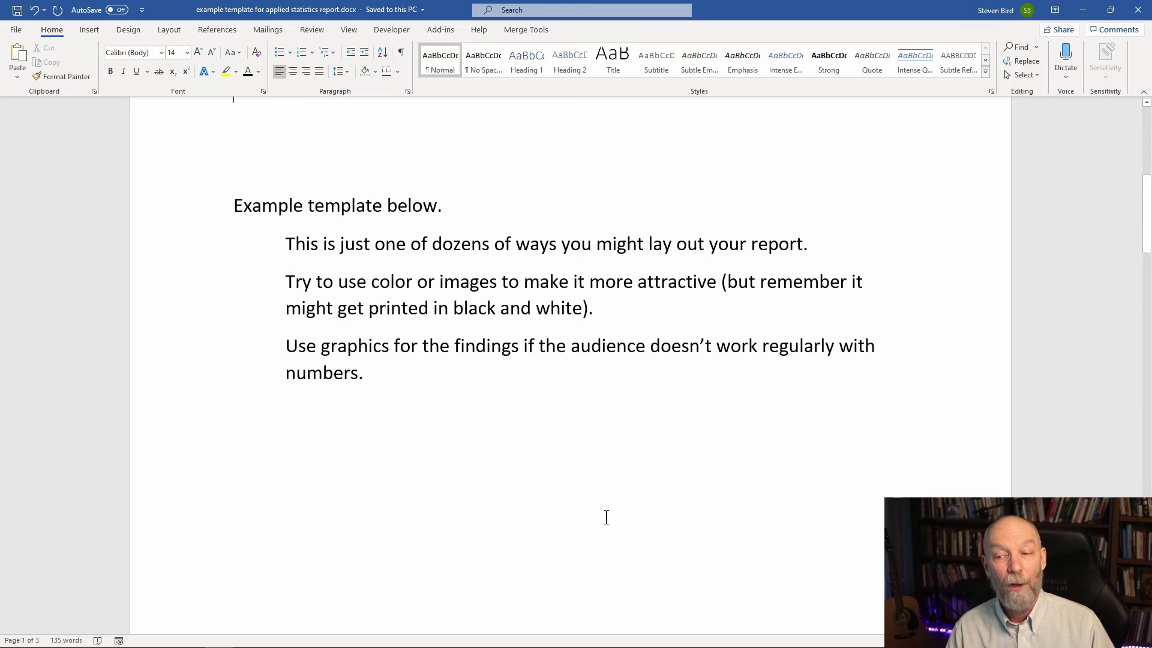
# Step: Add "and cases" after "variables" in the green sidebar box of the template's sample report layout
pyautogui.scroll(-20, 606, 517)
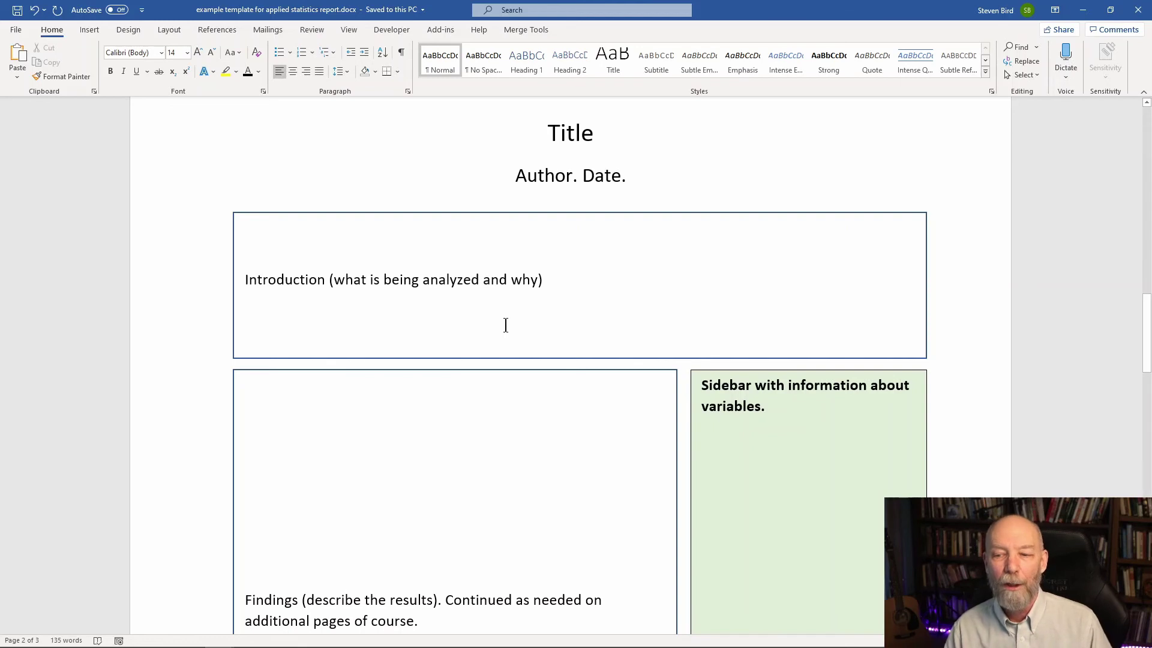
pyautogui.scroll(-3, 507, 322)
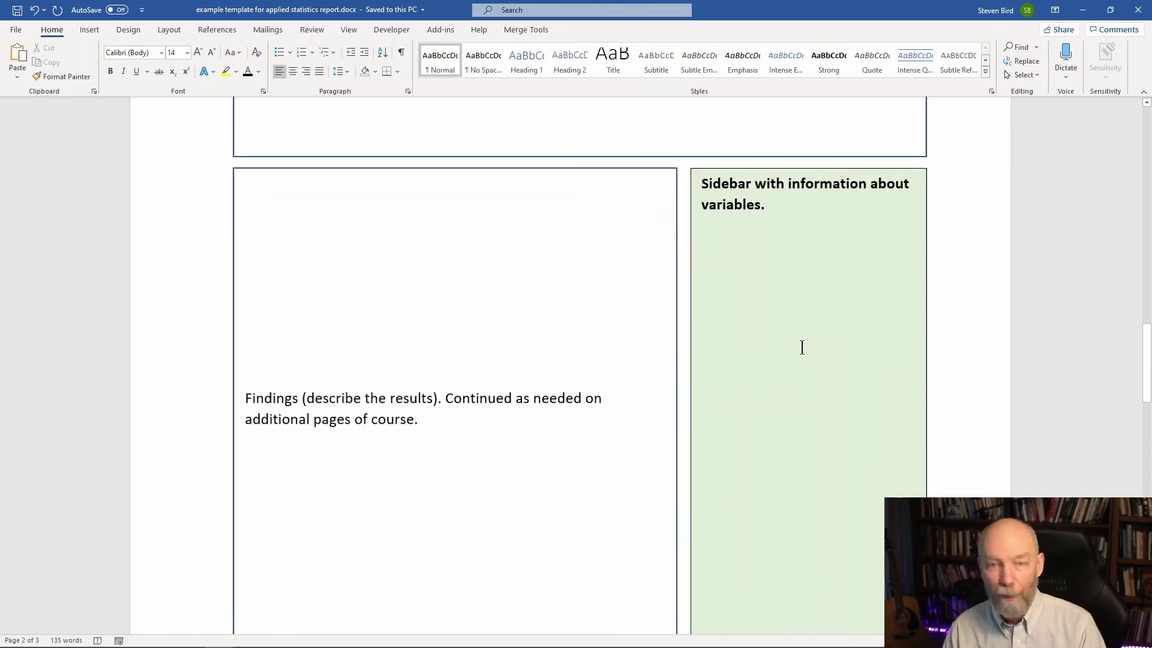
pyautogui.keyDown('ctrl'); pyautogui.scroll(-2, 801, 346); pyautogui.keyUp('ctrl')
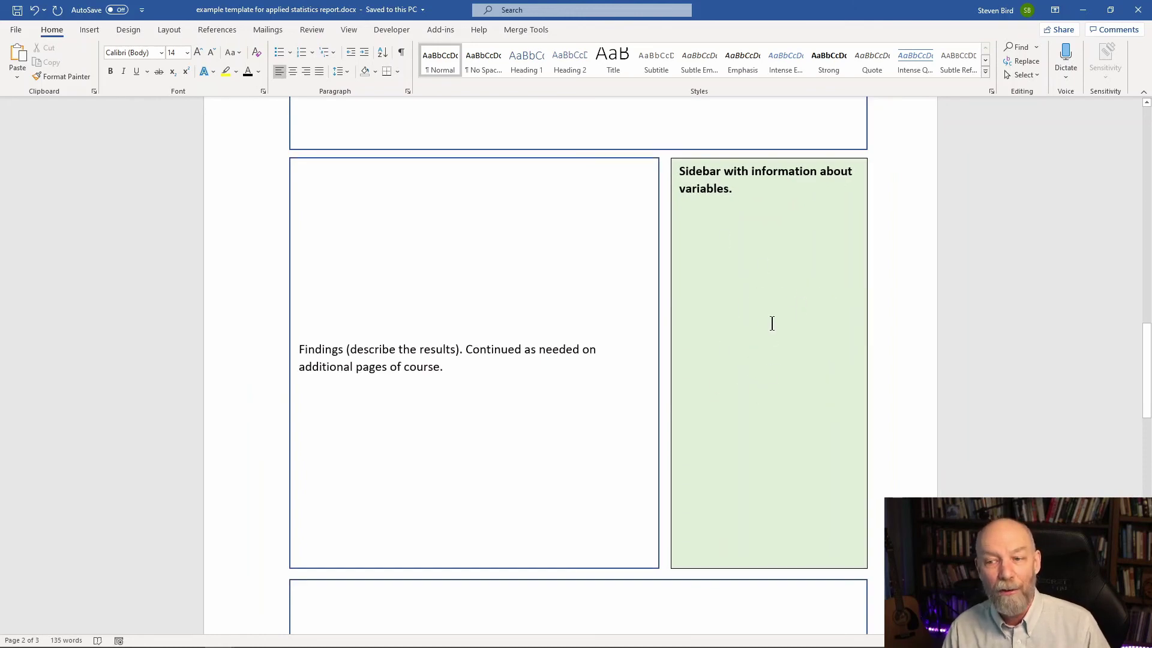
pyautogui.click(736, 192)
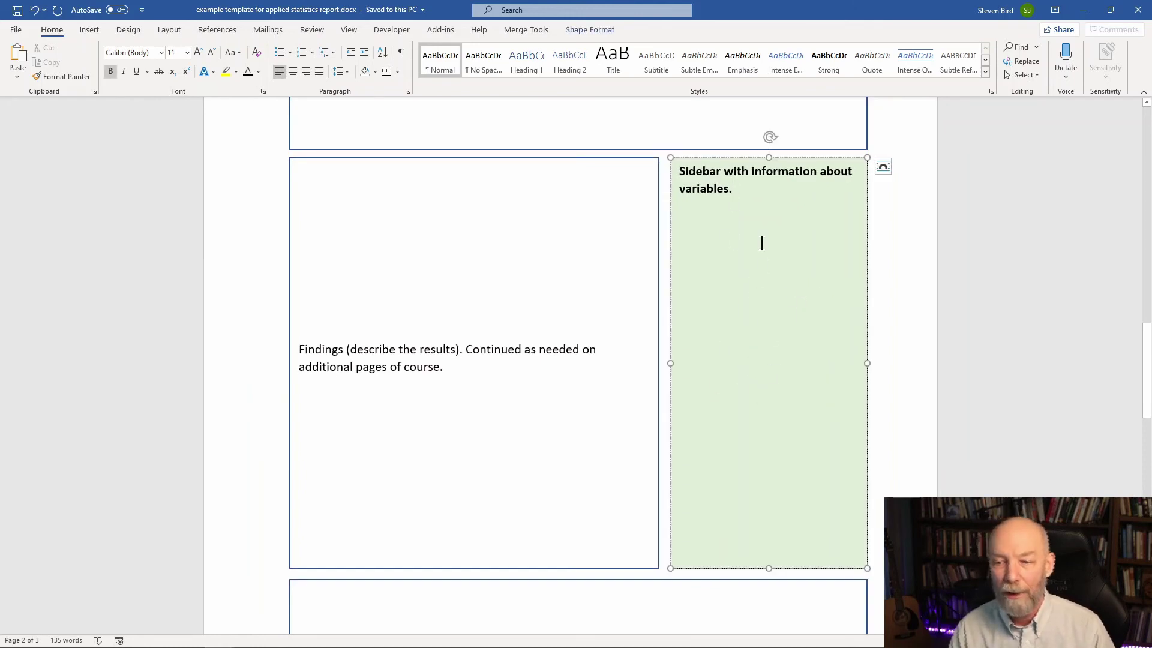
pyautogui.press('Left')
pyautogui.write('and cases')
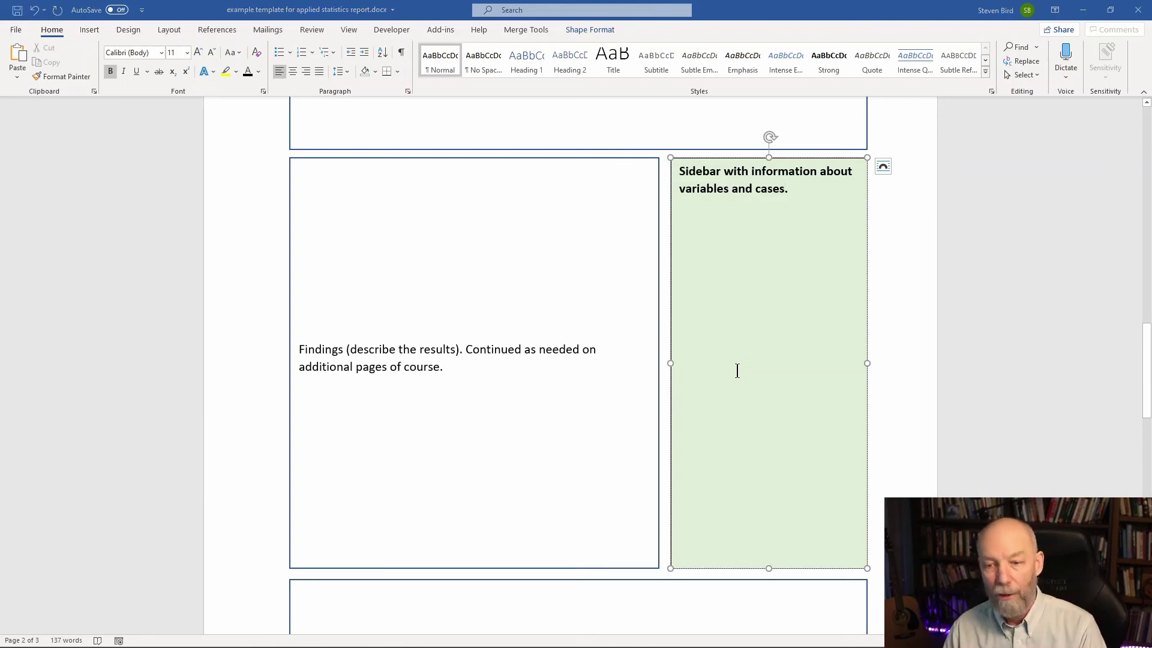
# Step: Switch to the results for distributions video document and examine the survey question wording and spending items in its opening table, highlighting them
pyautogui.hotkey('alt', 'Tab')
pyautogui.scroll(15, 704, 362)
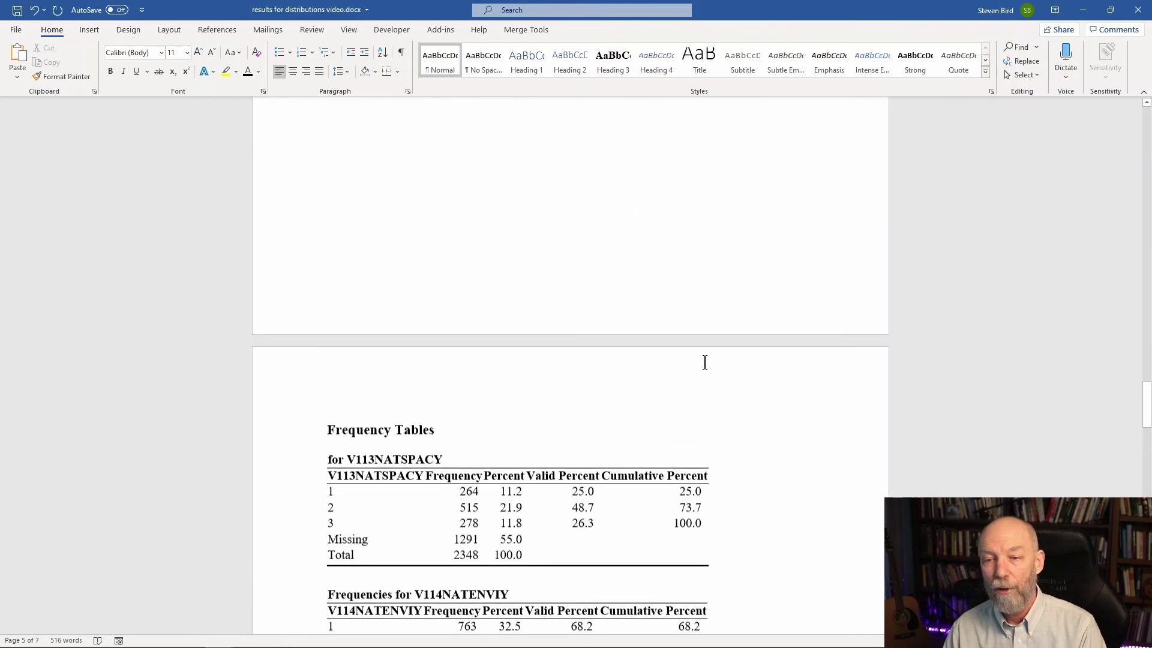
pyautogui.scroll(15, 664, 352)
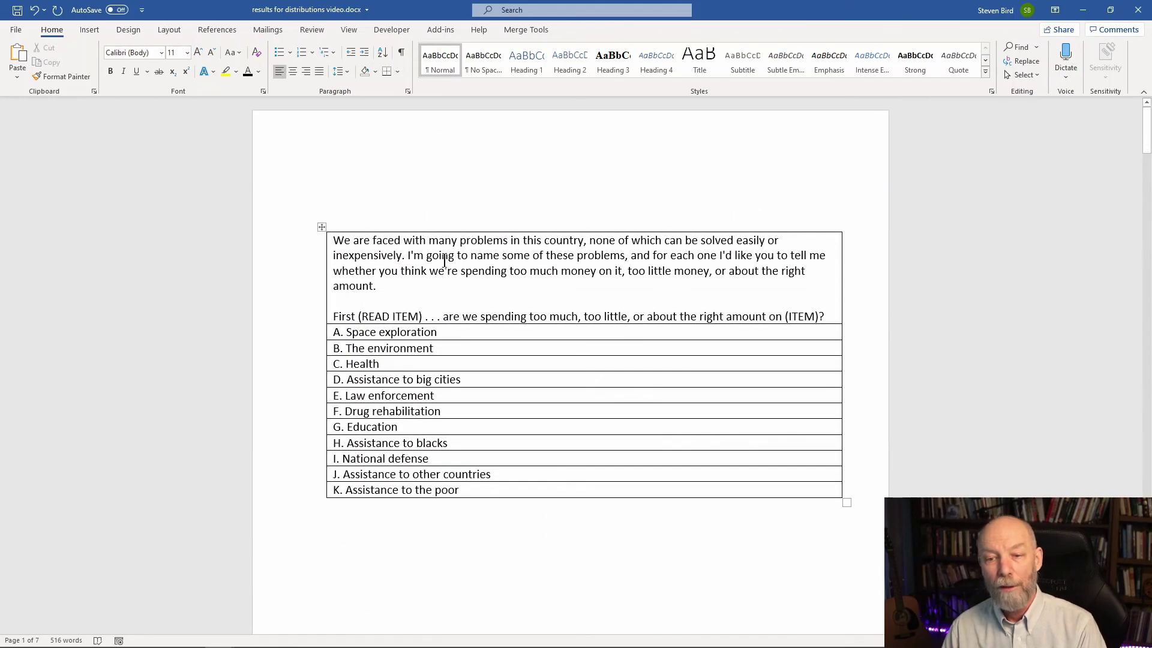
pyautogui.moveTo(403, 240); pyautogui.dragTo(534, 304)
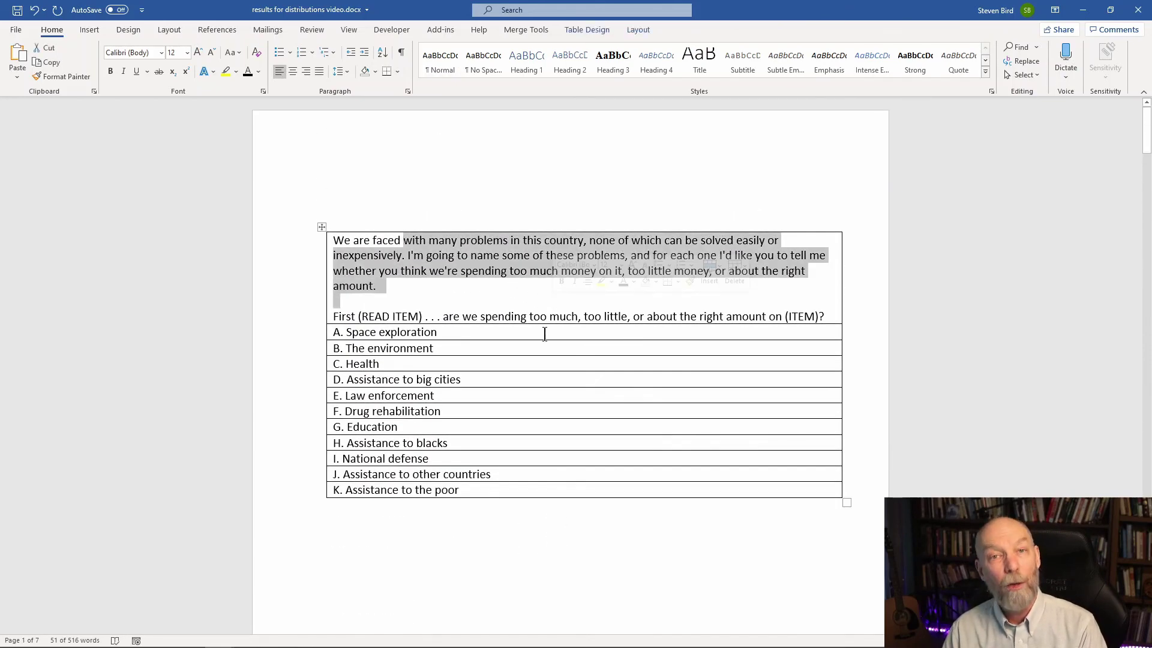
pyautogui.moveTo(405, 334); pyautogui.dragTo(394, 474)
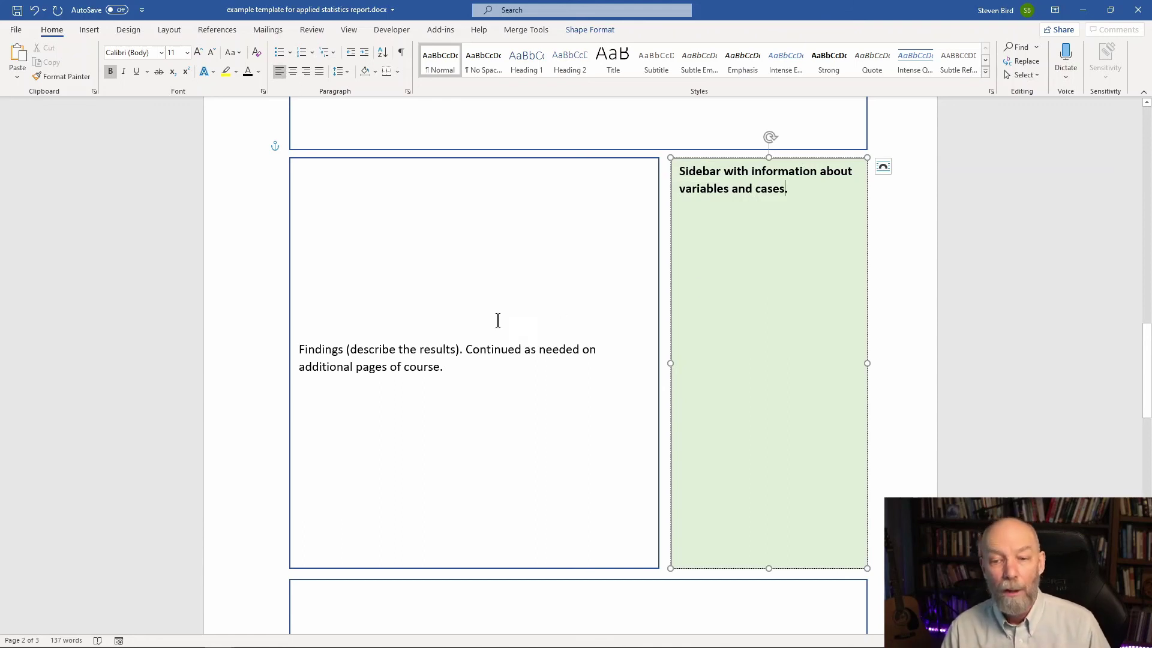
# Step: Return to the report template and examine the introduction, findings and interpretations boxes around the sidebar
pyautogui.scroll(-3, 483, 324)
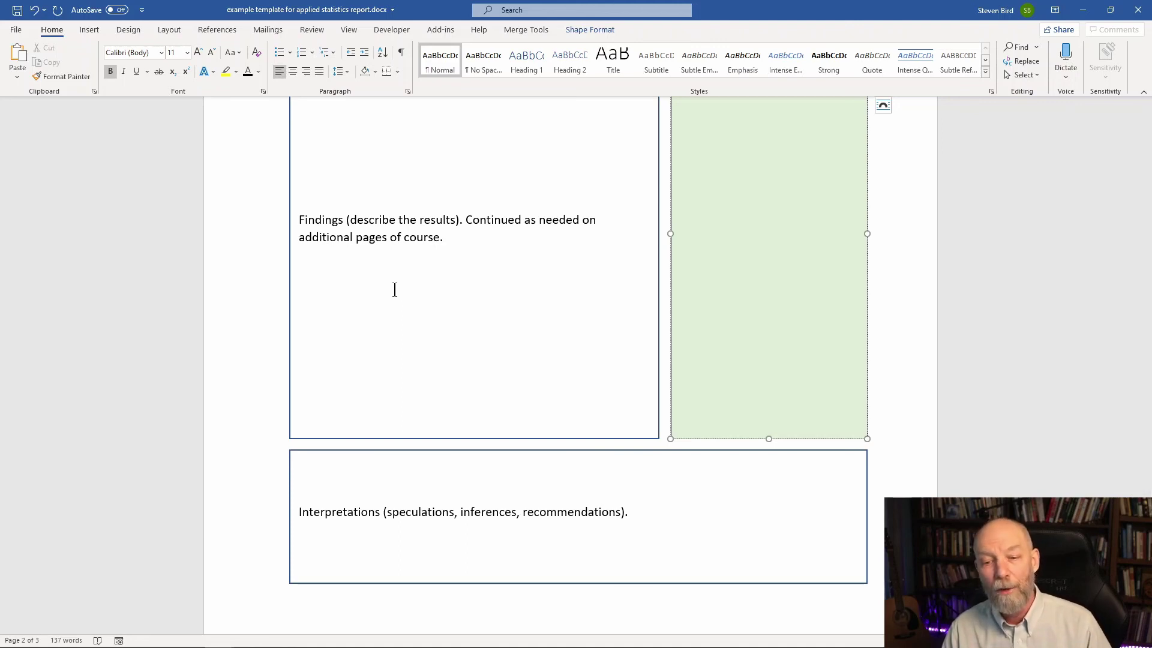
pyautogui.scroll(-3, 402, 306)
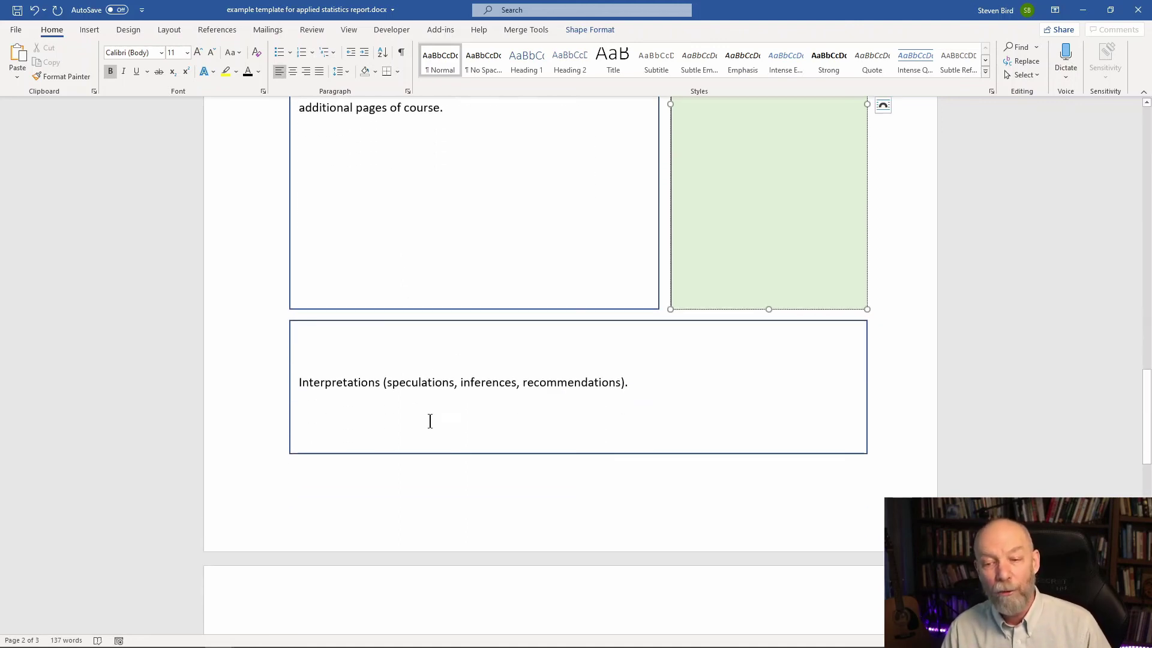
pyautogui.scroll(12, 528, 406)
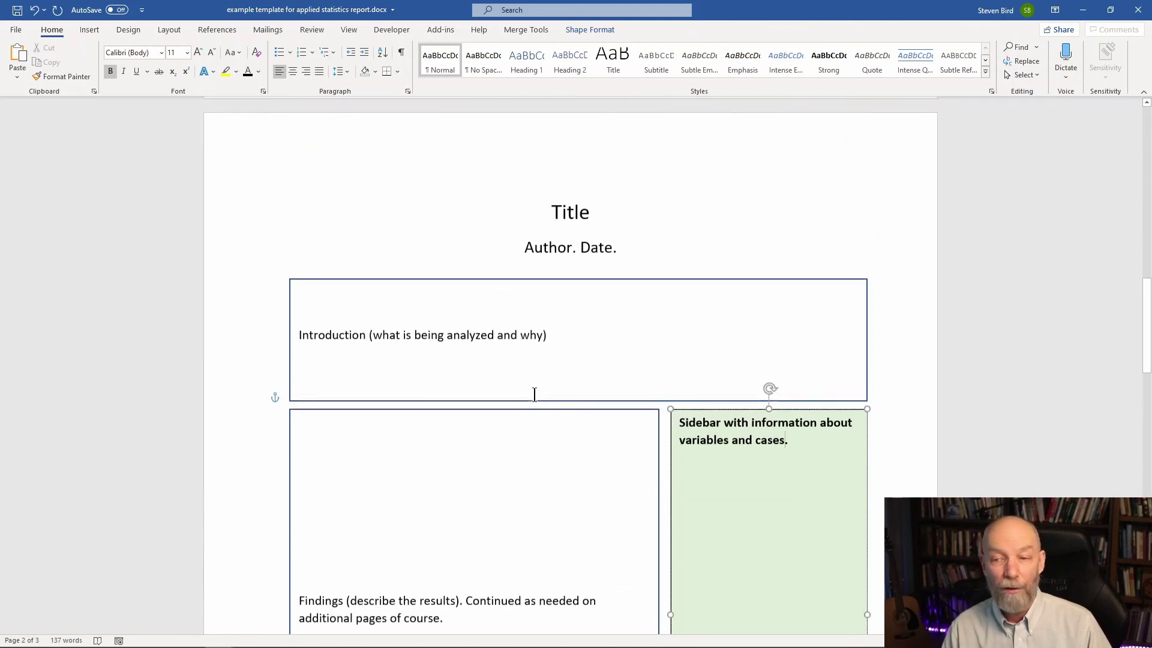
pyautogui.scroll(-10, 535, 394)
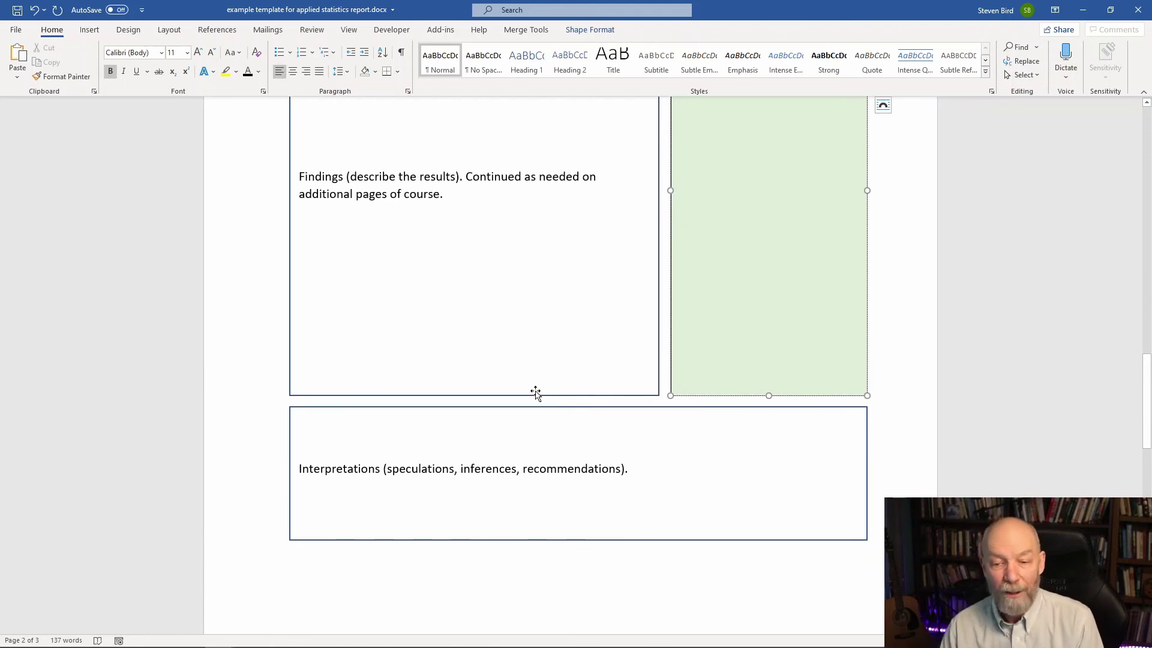
pyautogui.scroll(3, 535, 390)
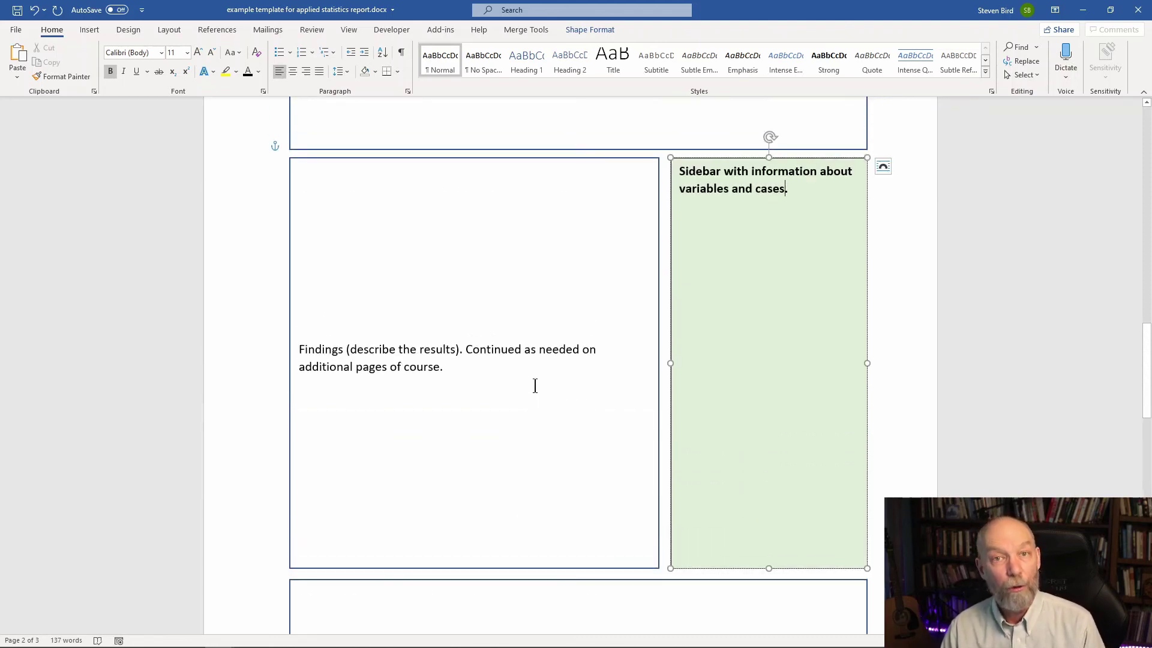
# Step: Examine the template's Figure One chart of spending views and the conclusion and references boxes, and return to the report's title page
pyautogui.scroll(-12, 535, 385)
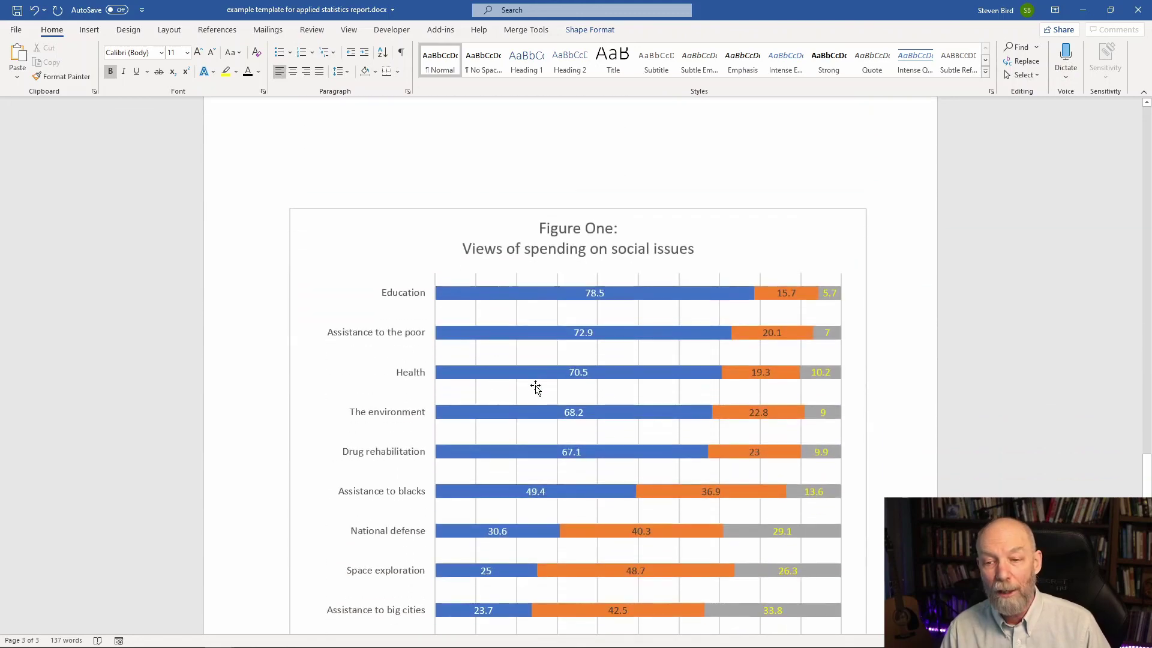
pyautogui.scroll(-1, 535, 388)
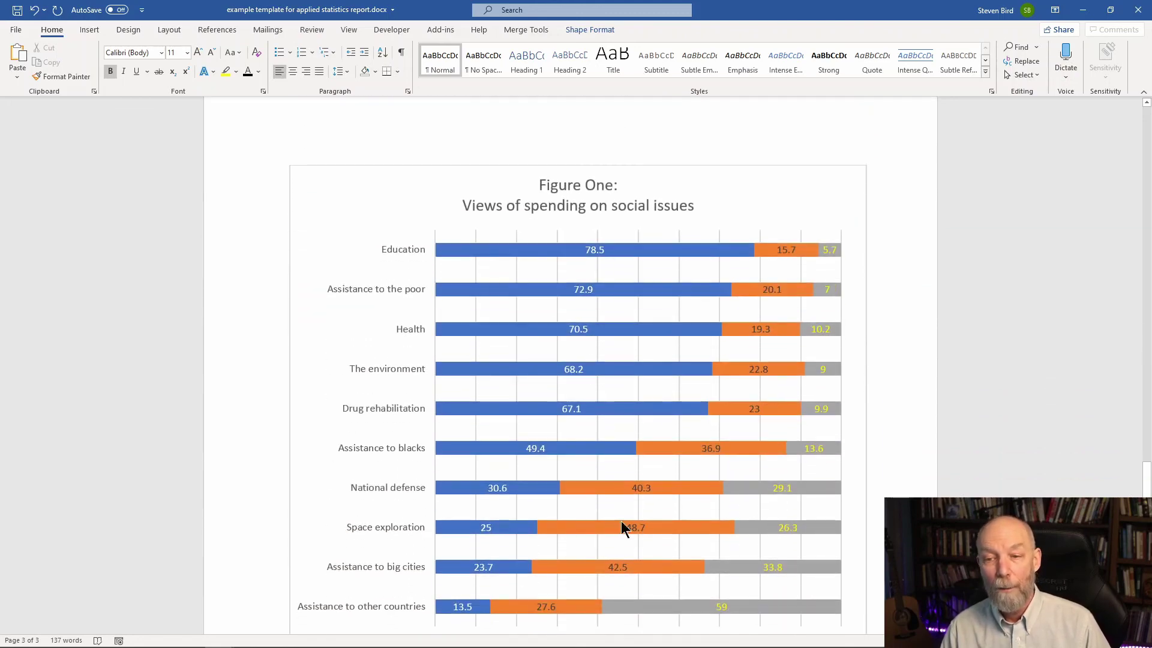
pyautogui.scroll(-5, 632, 378)
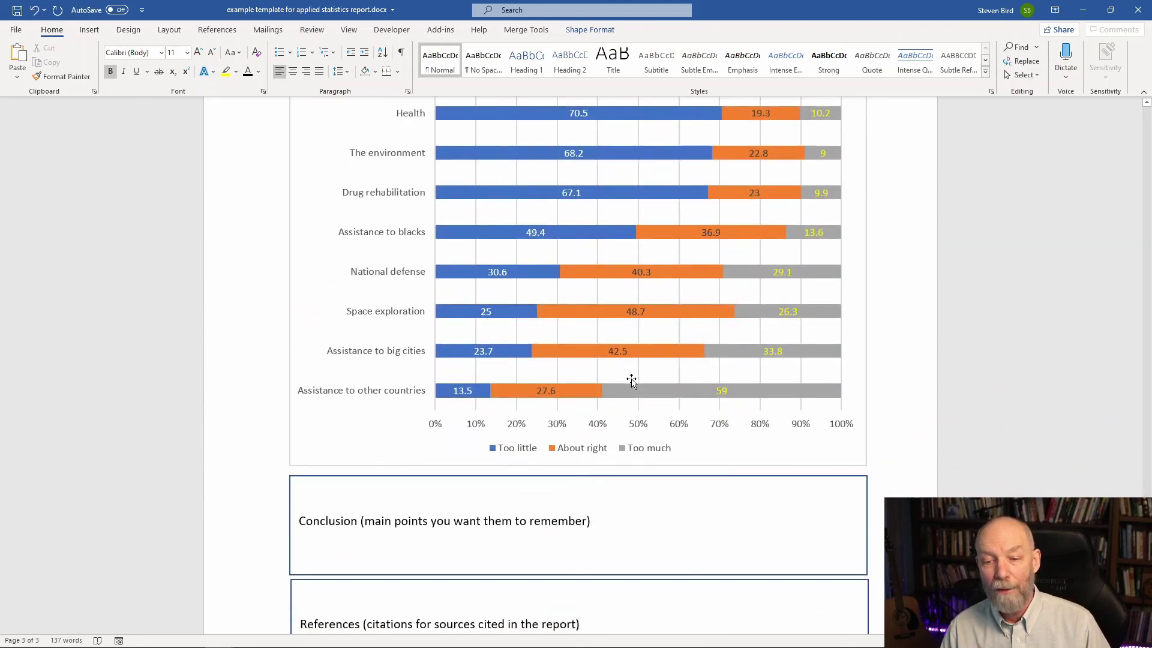
pyautogui.scroll(-4, 632, 380)
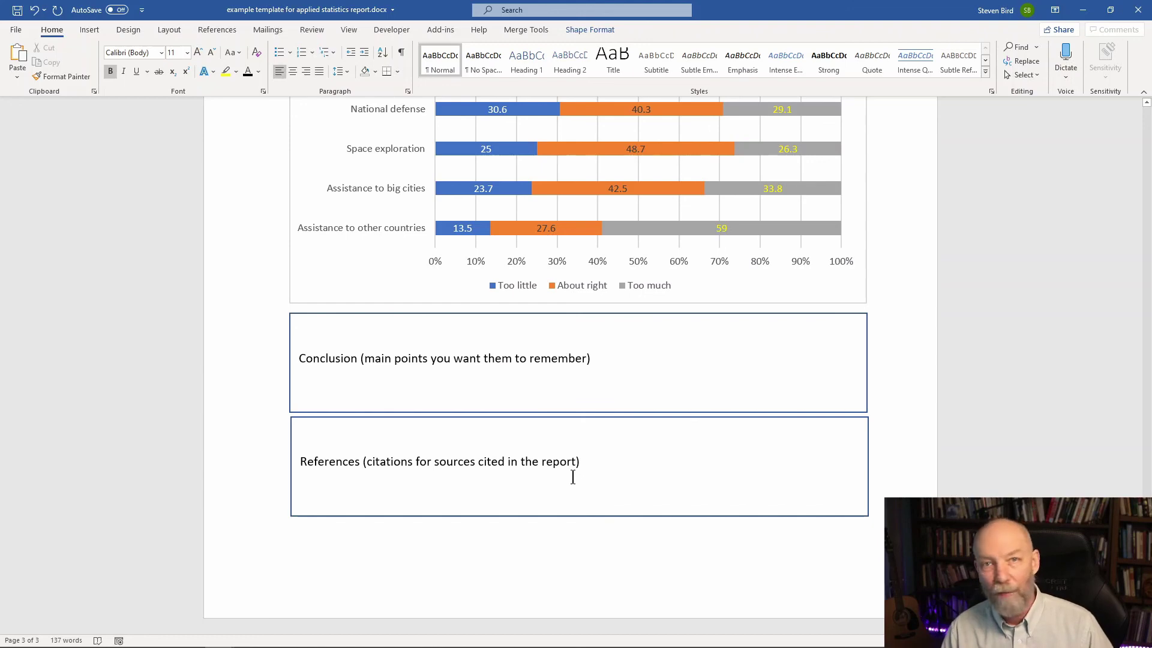
pyautogui.scroll(10, 572, 477)
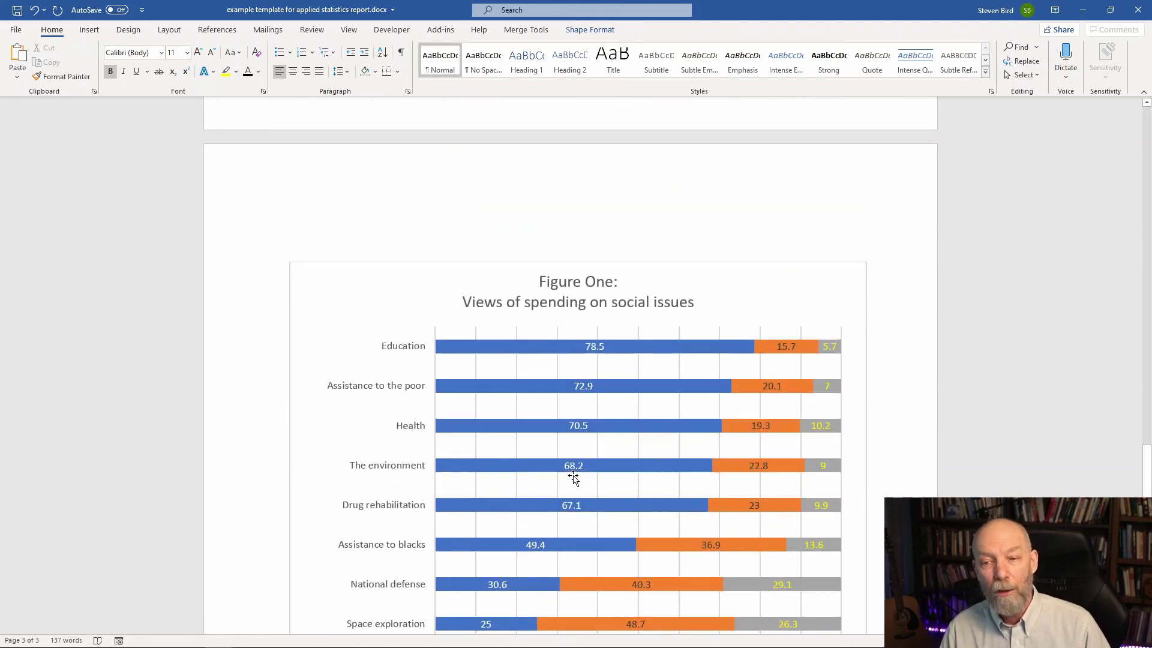
pyautogui.scroll(15, 502, 452)
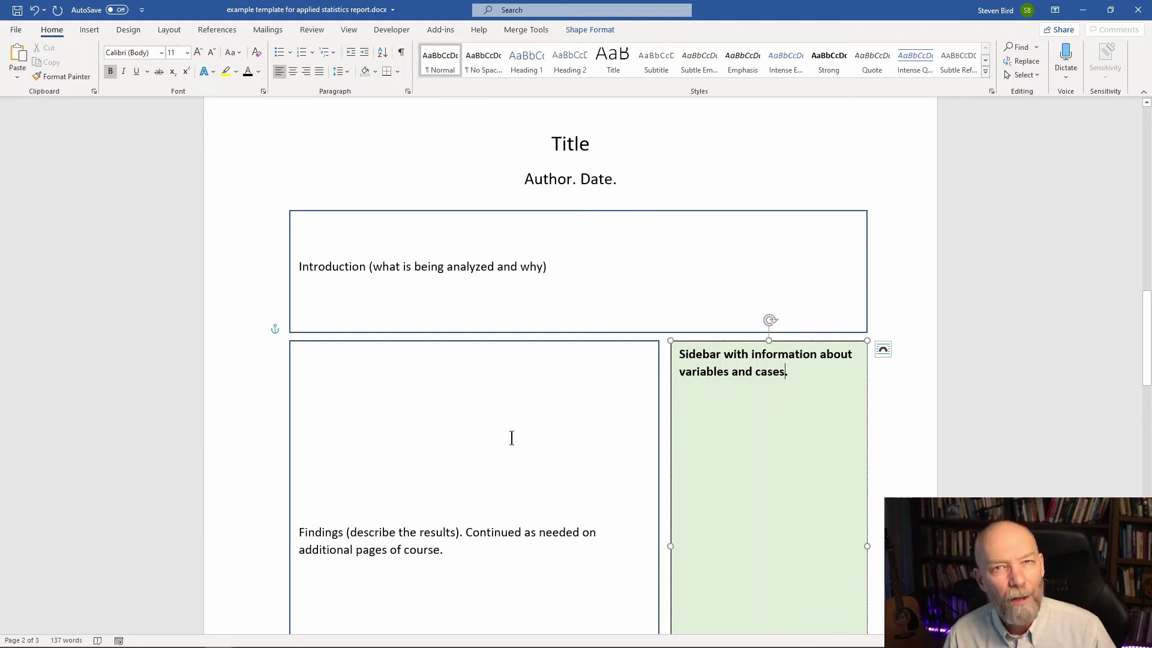
pyautogui.scroll(-3, 517, 435)
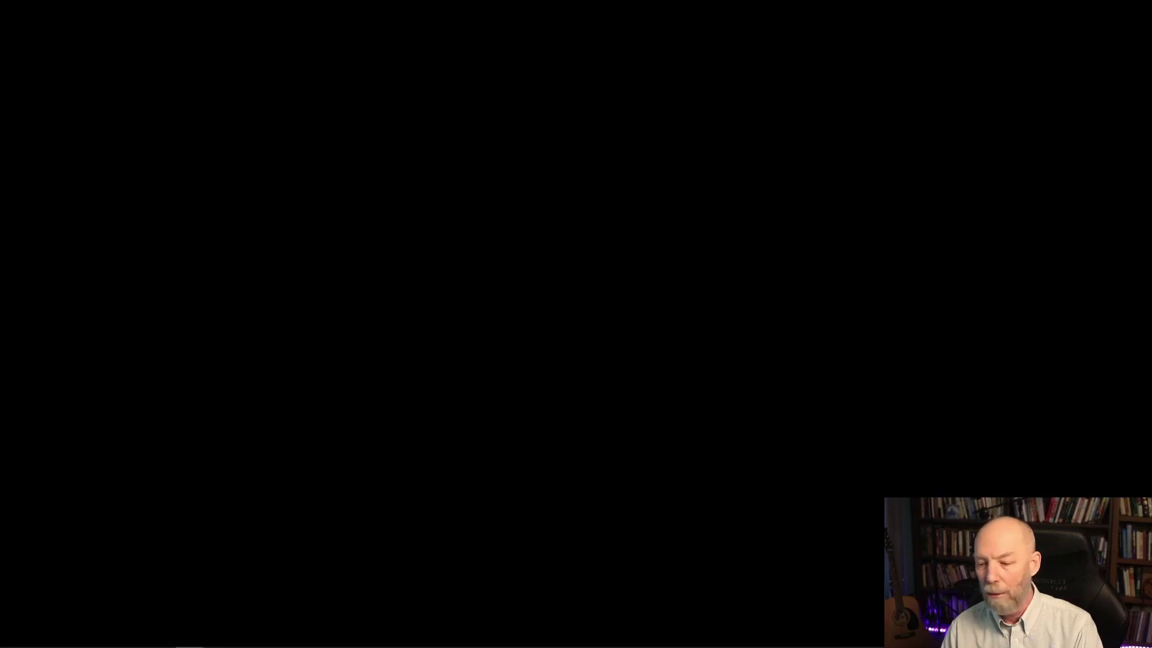
# Step: Go back through the PowerPoint slide show from its end, past the statistical analyses table, to the "Our analysis question" slide
pyautogui.click(828, 312)
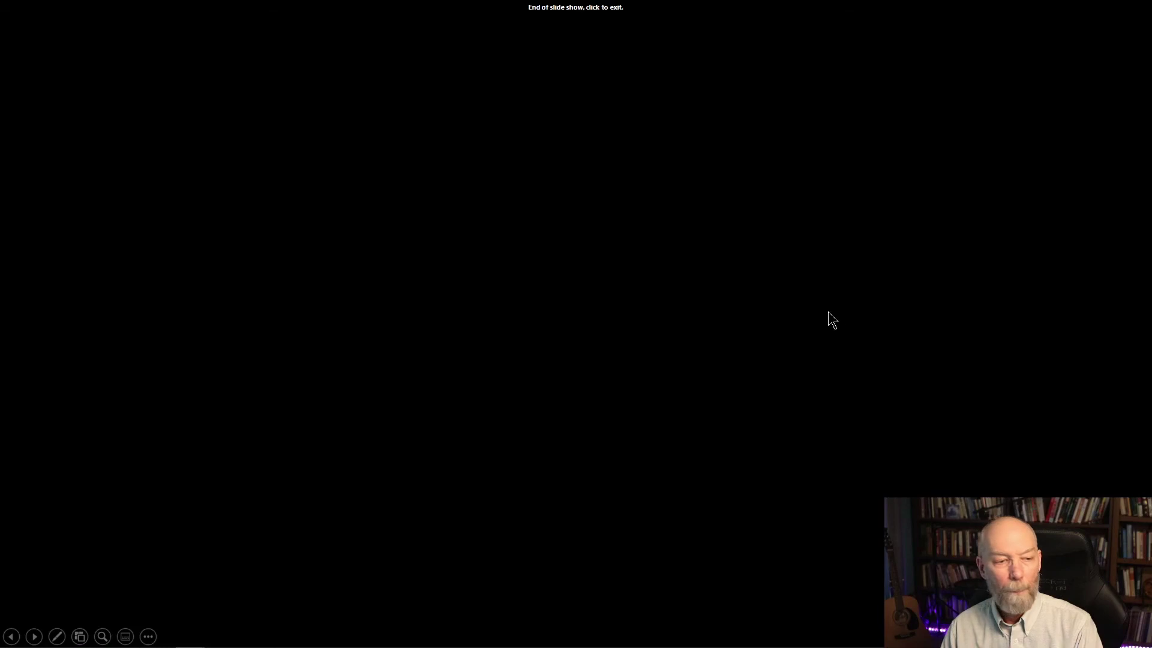
pyautogui.press('Left')
pyautogui.press('Left')
pyautogui.press('Left')
pyautogui.press('Left')
pyautogui.press('Left')
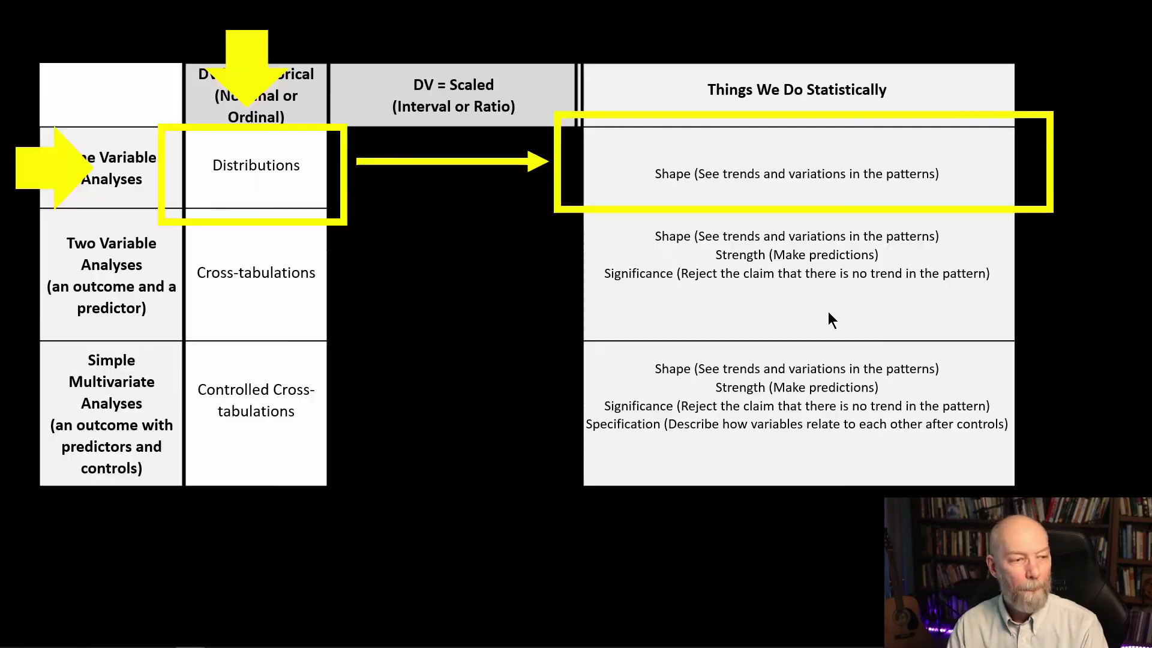
pyautogui.press('Left')
pyautogui.press('Left')
pyautogui.press('Left')
pyautogui.press('Left')
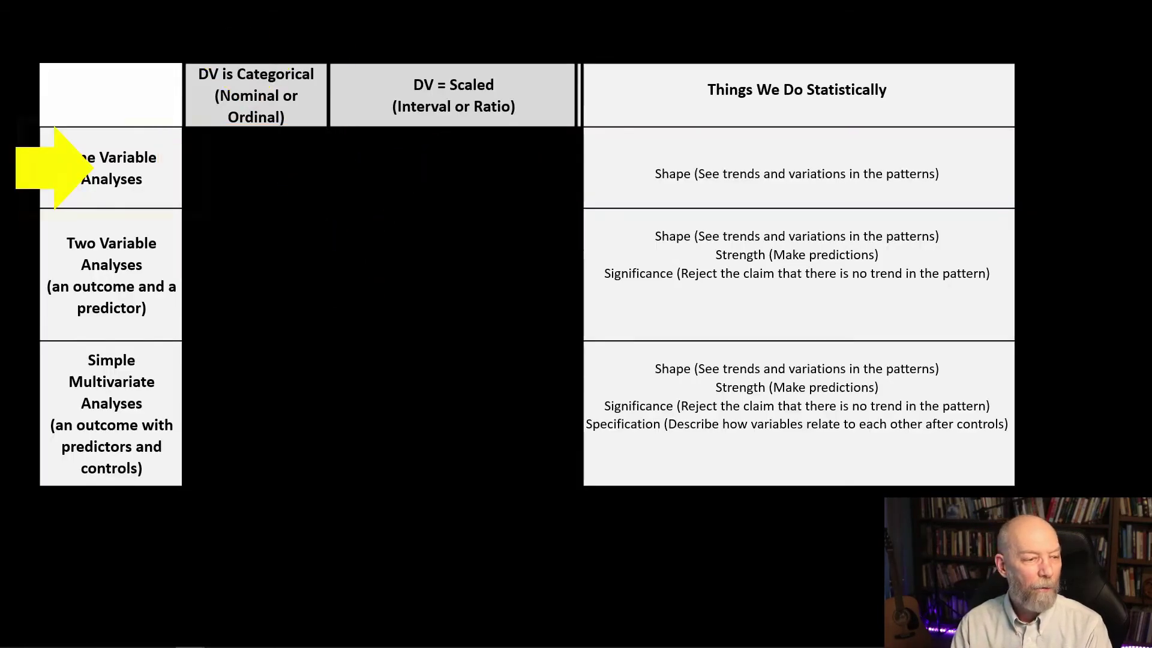
pyautogui.press('Left')
pyautogui.press('Left')
pyautogui.press('Left')
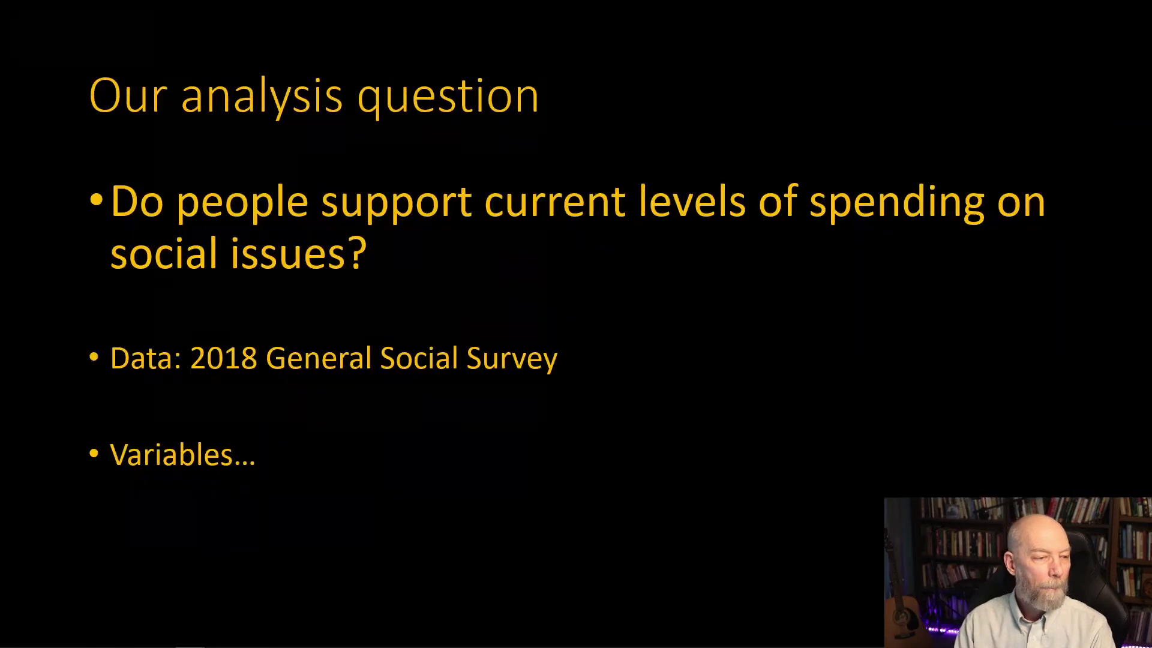